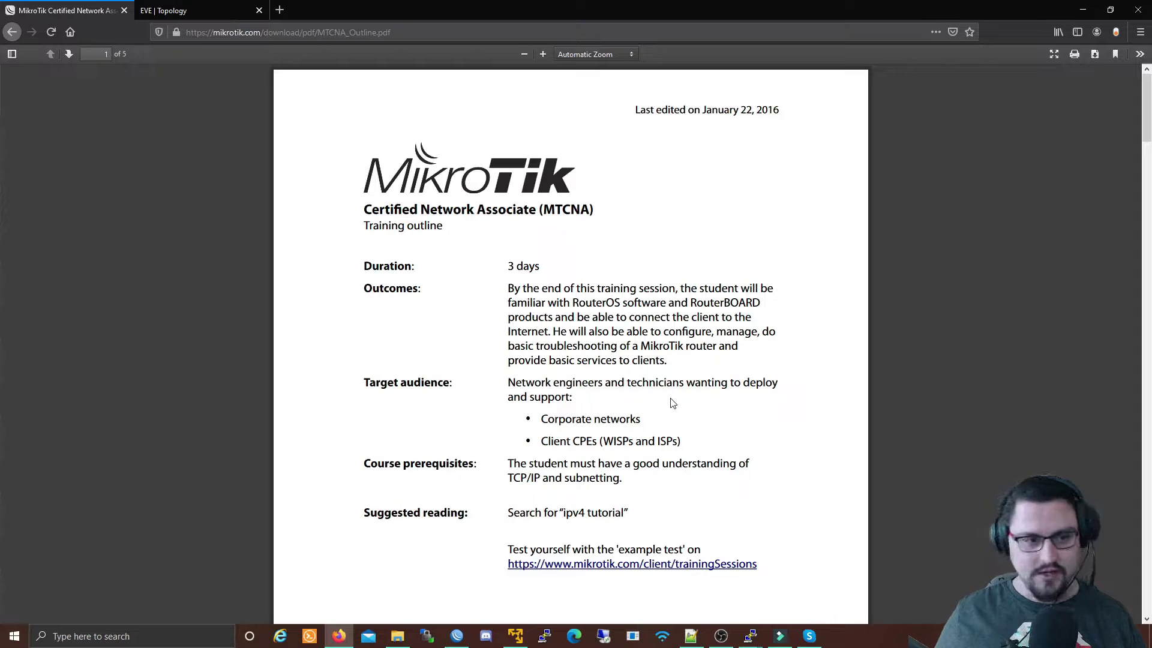
Scroll through the MTCNA outline modules in the PDF and back to the top.
{"action": "scroll", "coordinate": [673, 403], "scroll_direction": "down", "scroll_amount": 20}
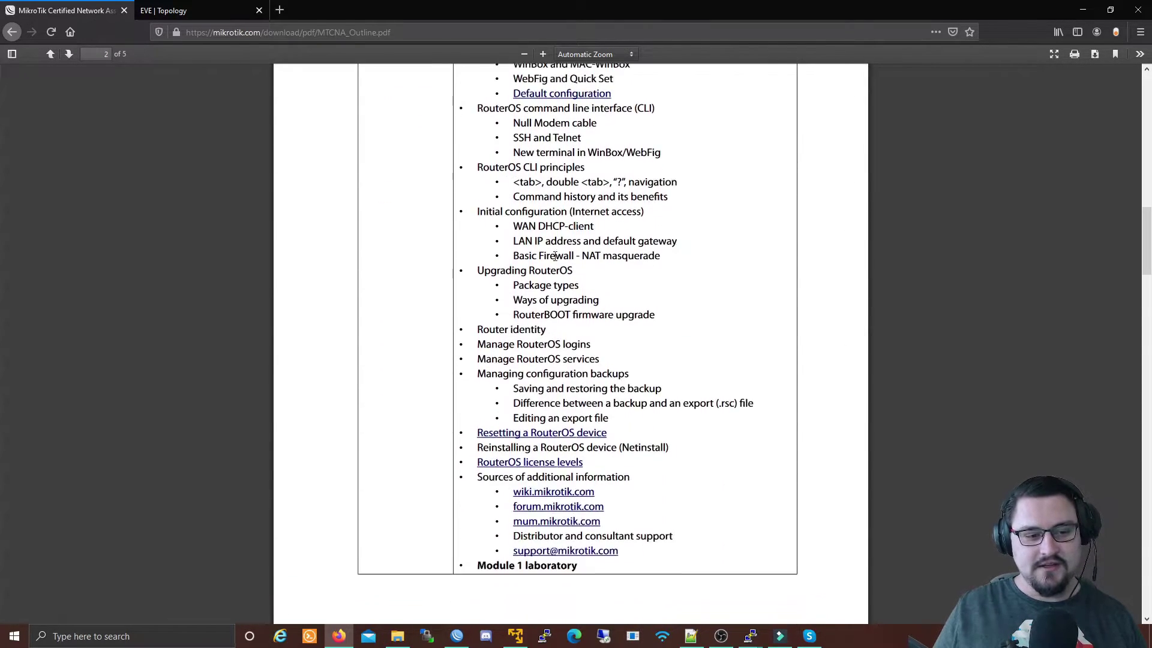
{"action": "scroll", "coordinate": [570, 261], "scroll_direction": "down", "scroll_amount": 20}
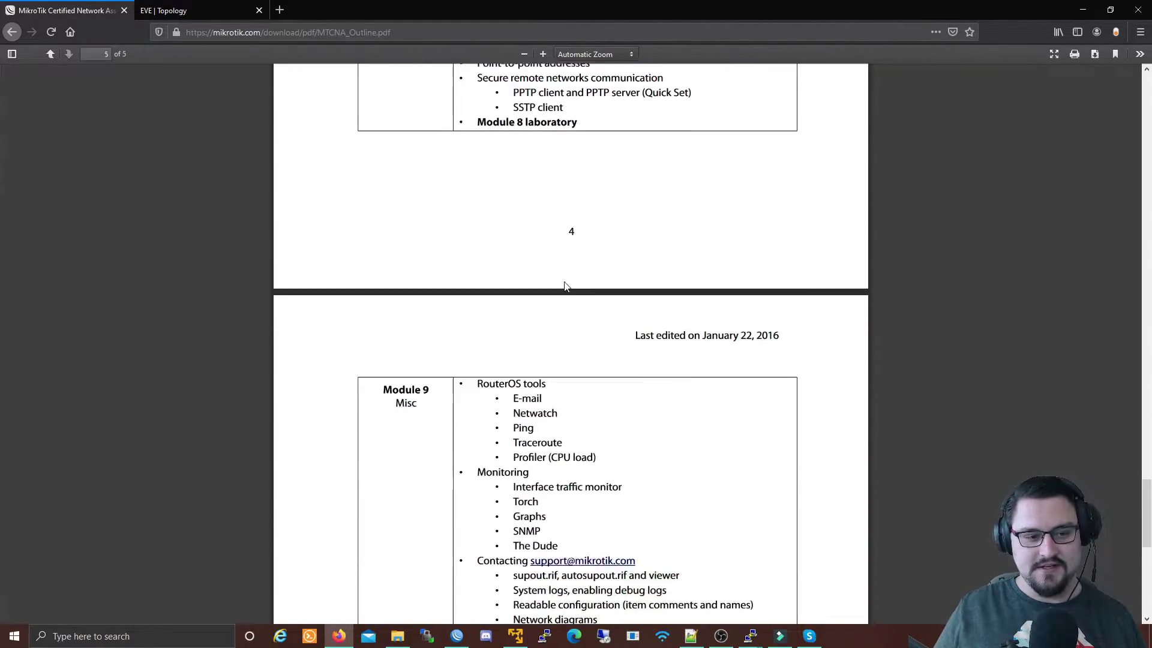
{"action": "scroll", "coordinate": [563, 300], "scroll_direction": "up", "scroll_amount": 20}
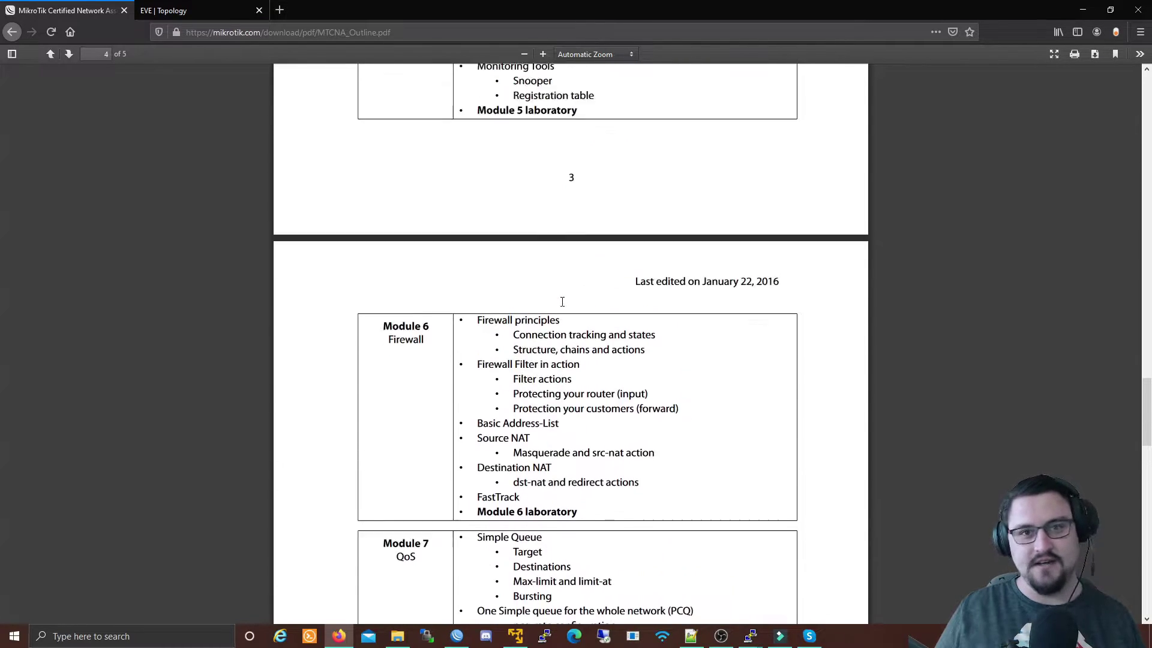
{"action": "scroll", "coordinate": [566, 300], "scroll_direction": "up", "scroll_amount": 5}
{"action": "scroll", "coordinate": [567, 305], "scroll_direction": "up", "scroll_amount": 20}
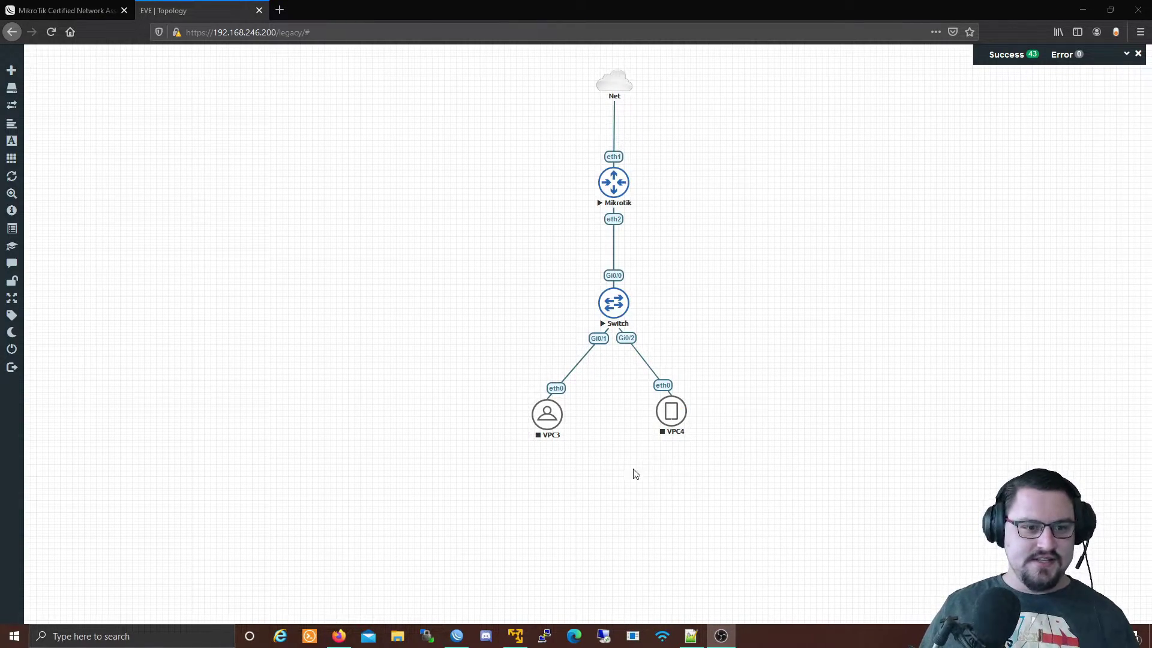
Inspect the EVE lab chain: Net, Mikrotik, Switch, then VPC3 and VPC4.
{"action": "mouse_move", "coordinate": [616, 305]}
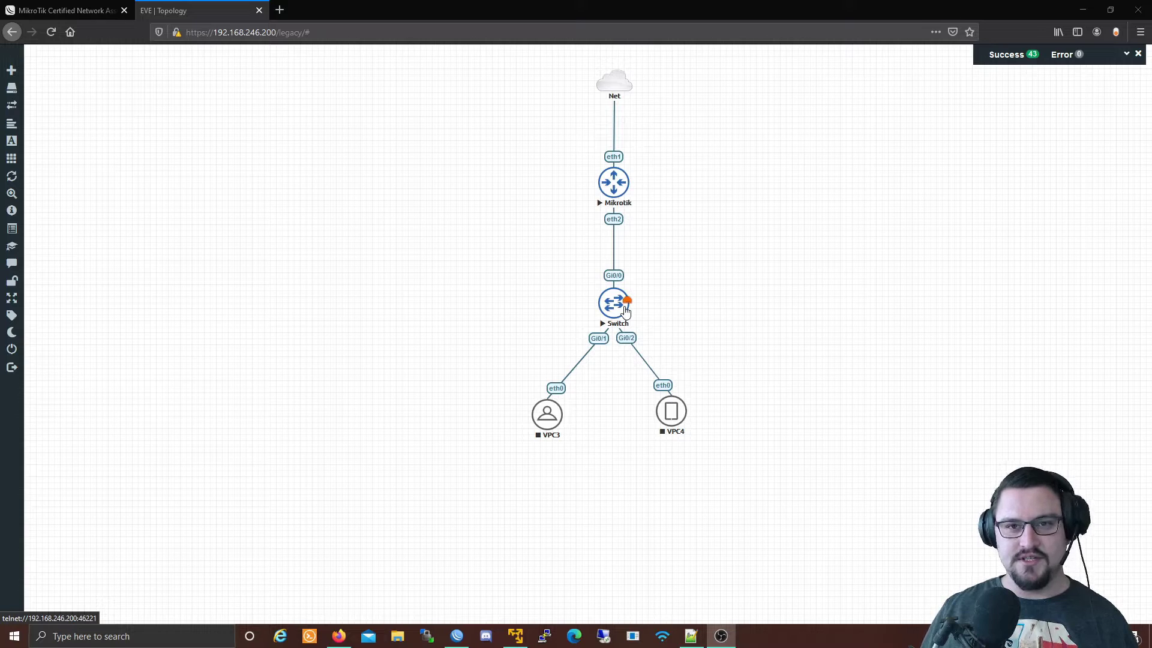
Bring up WinBox's Interface List and filter it to the VLAN tab, which has no VLANs yet.
{"action": "left_click", "coordinate": [456, 638]}
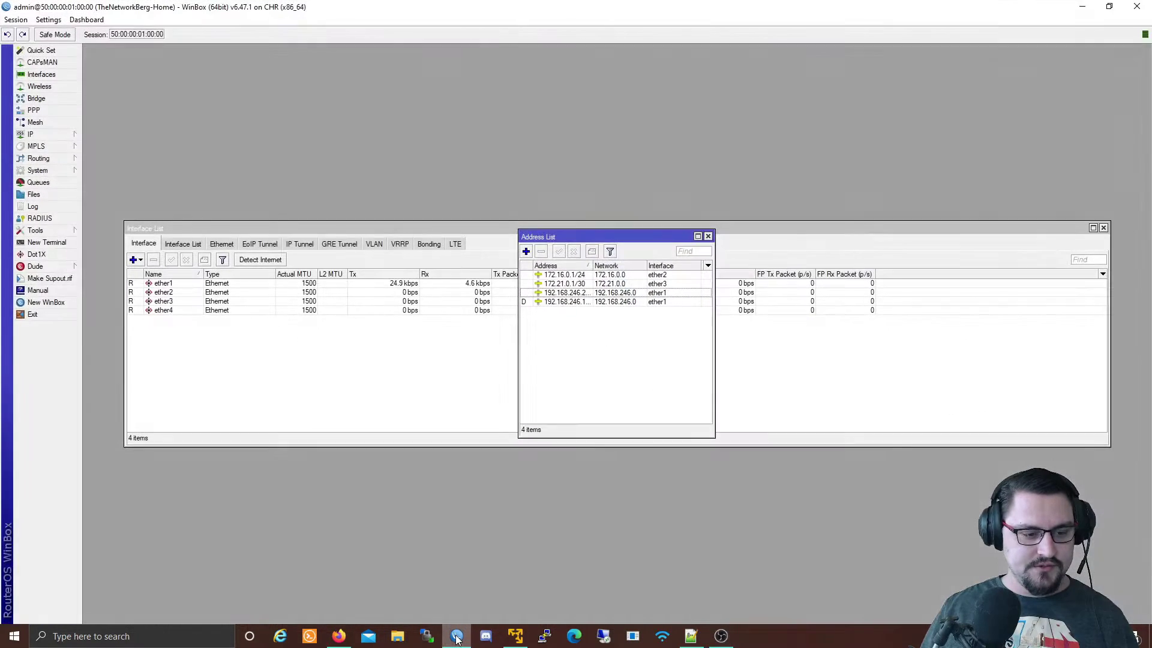
{"action": "left_click", "coordinate": [1082, 6]}
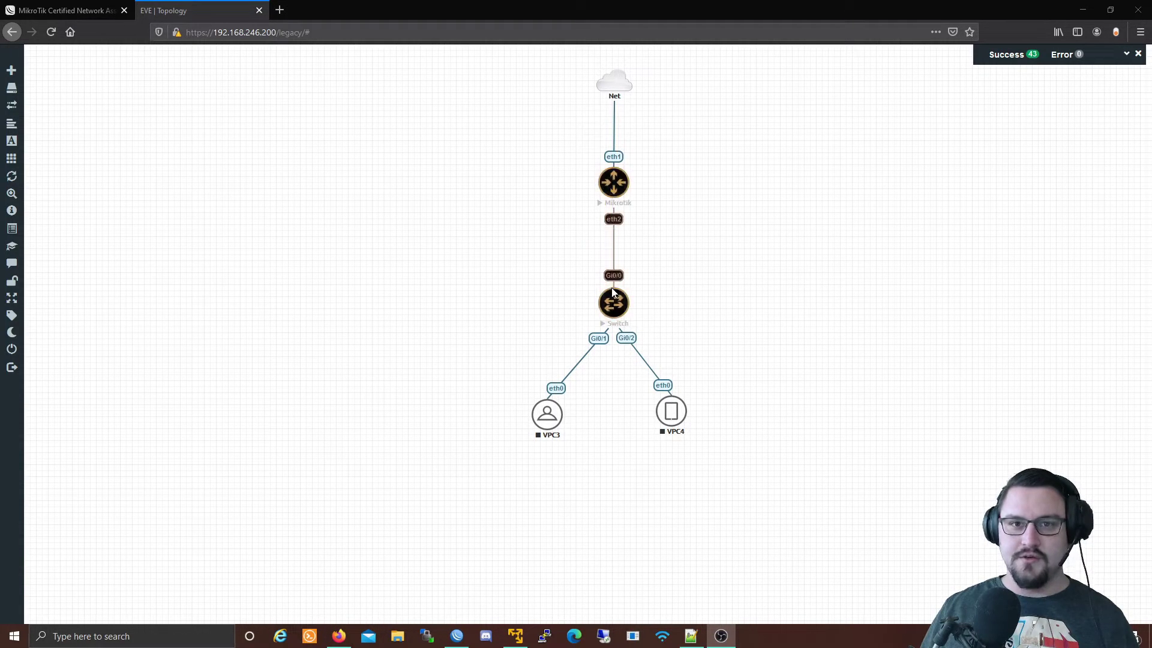
{"action": "left_click", "coordinate": [457, 636]}
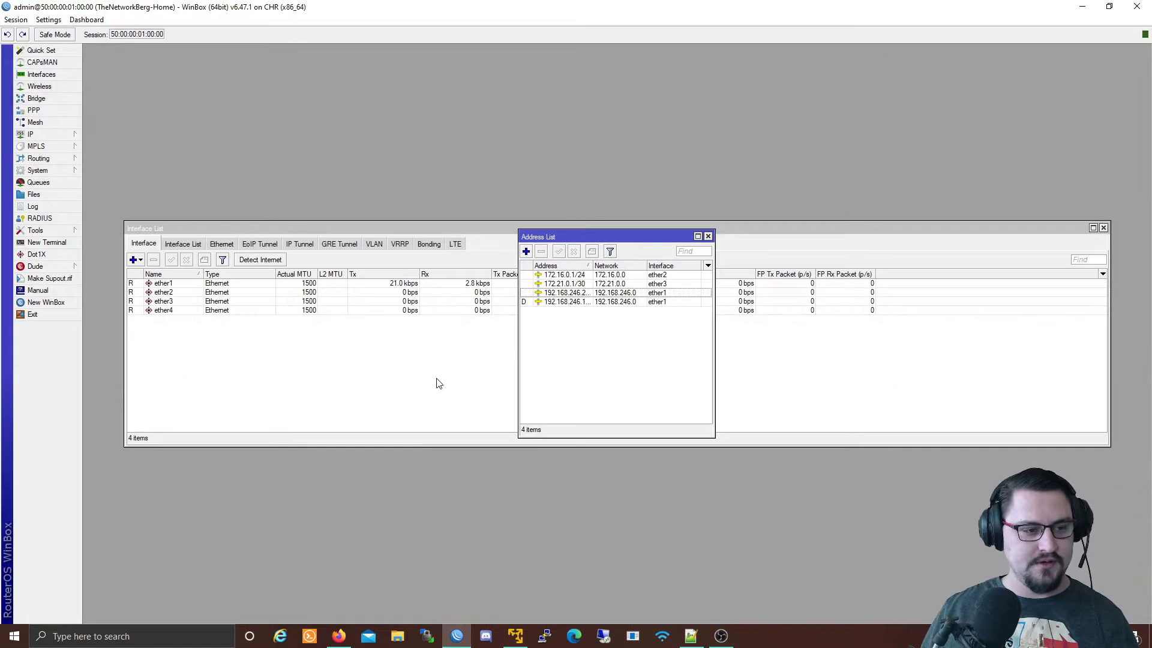
{"action": "left_click", "coordinate": [413, 376]}
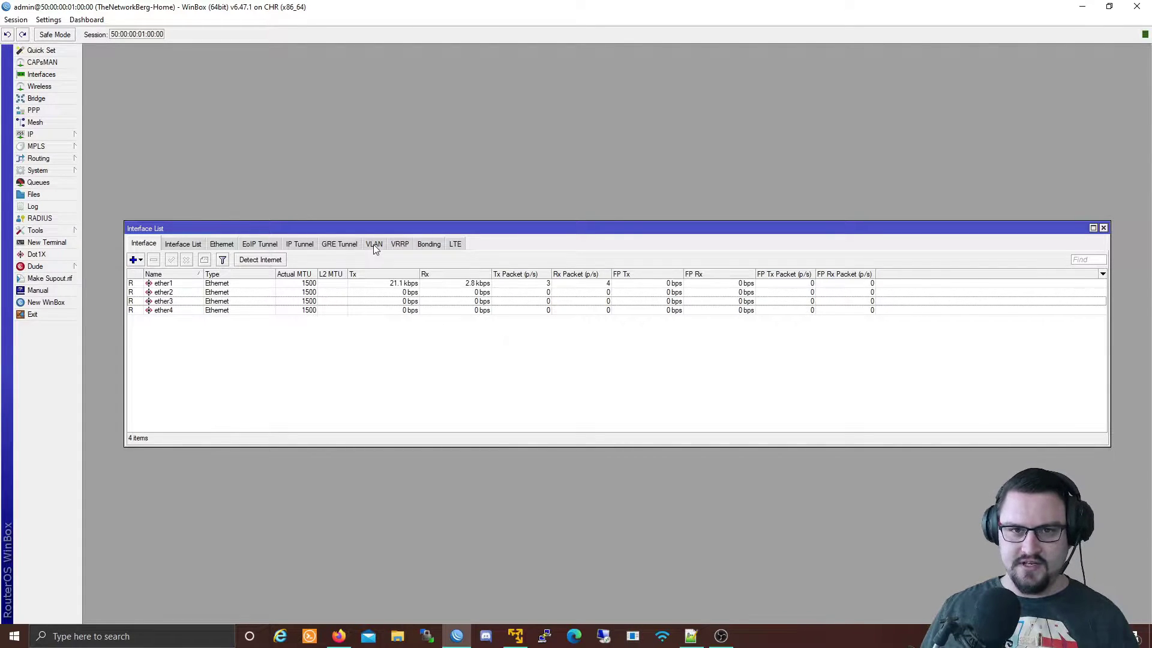
{"action": "left_click", "coordinate": [141, 258]}
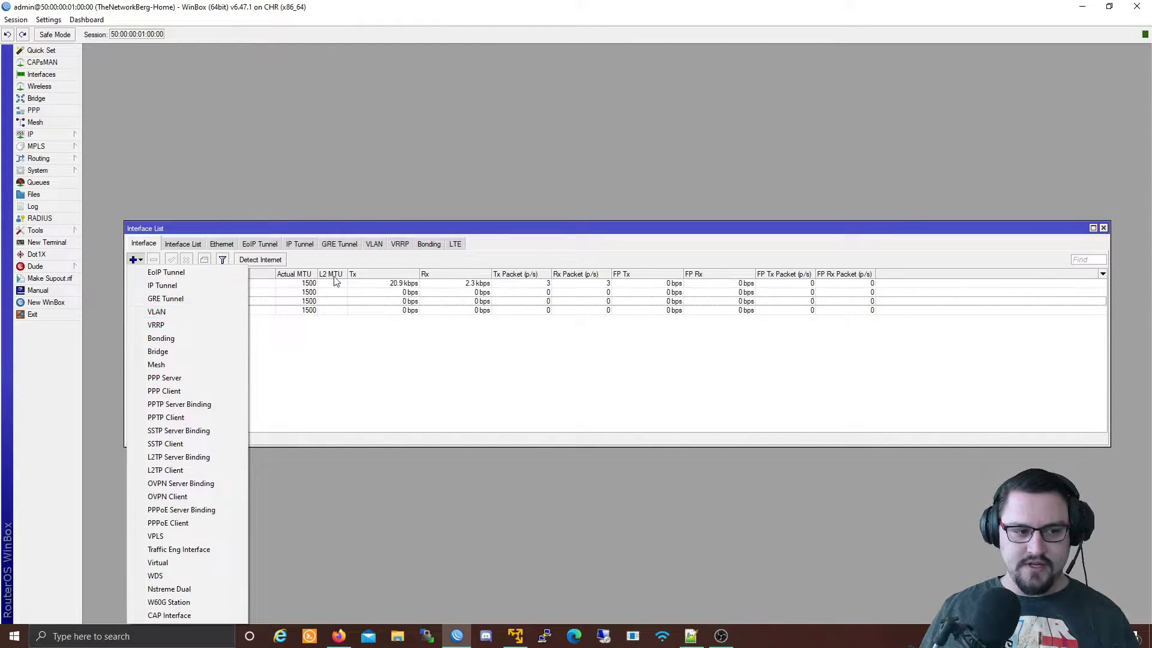
{"action": "left_click", "coordinate": [375, 247]}
{"action": "left_click", "coordinate": [375, 246]}
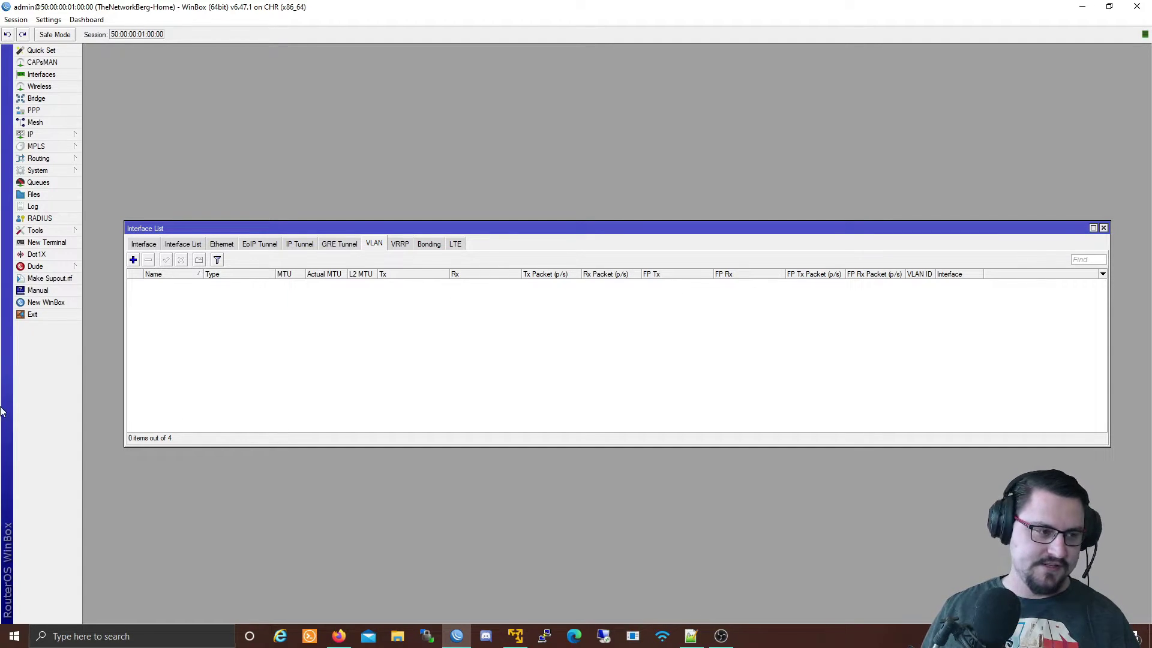
Create VLAN interface LAN with VLAN ID 10 on ether2 and save it.
{"action": "left_click", "coordinate": [133, 260]}
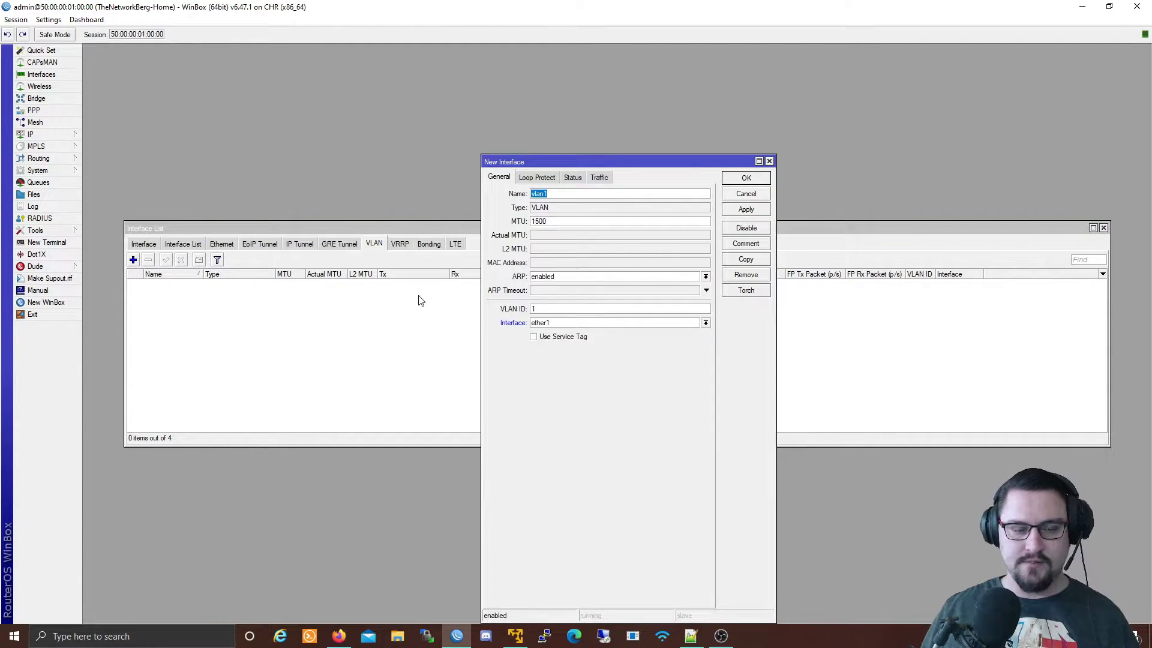
{"action": "left_click_drag", "start_coordinate": [576, 166], "coordinate": [577, 123]}
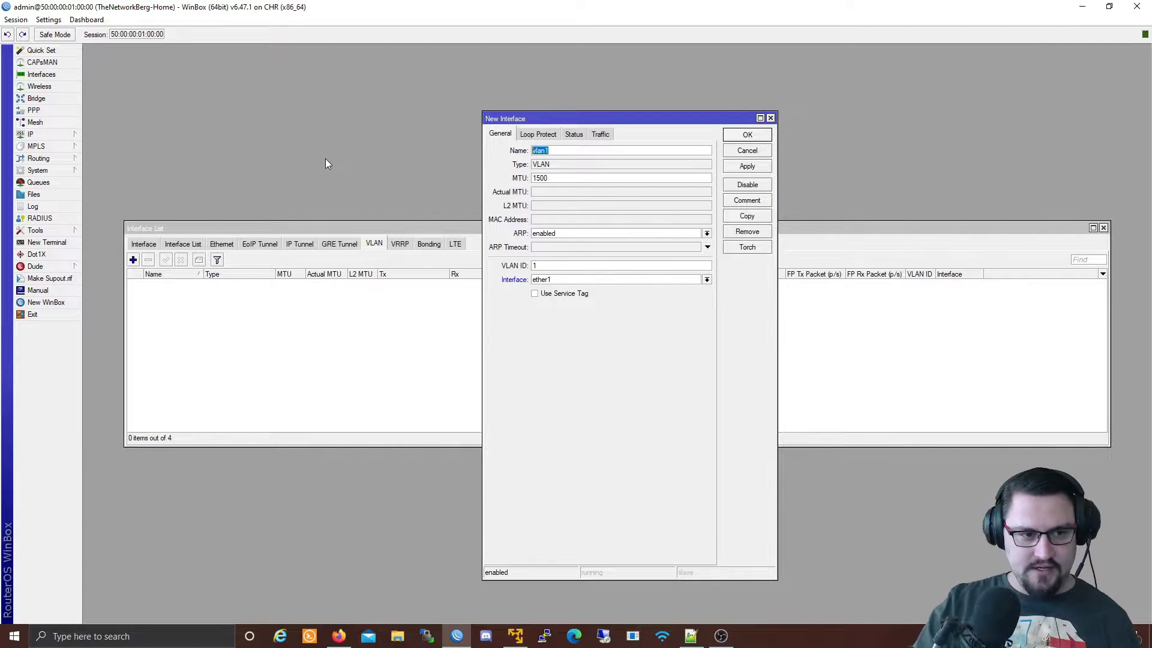
{"action": "key", "text": "BackSpace"}
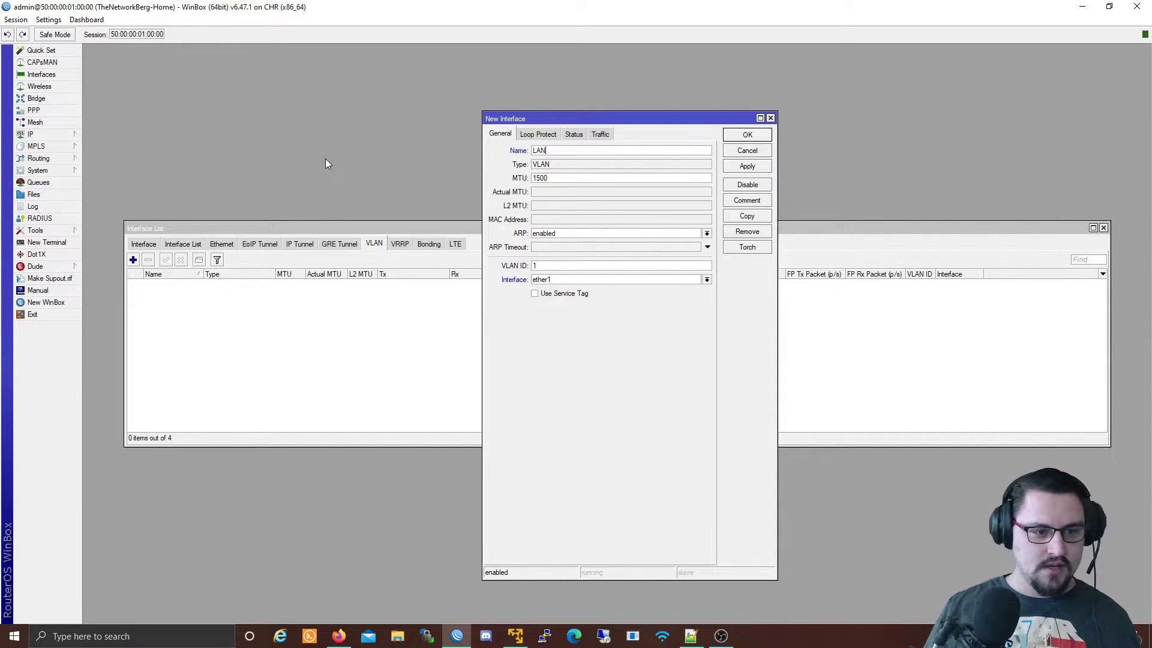
{"action": "left_click_drag", "start_coordinate": [563, 178], "coordinate": [495, 177]}
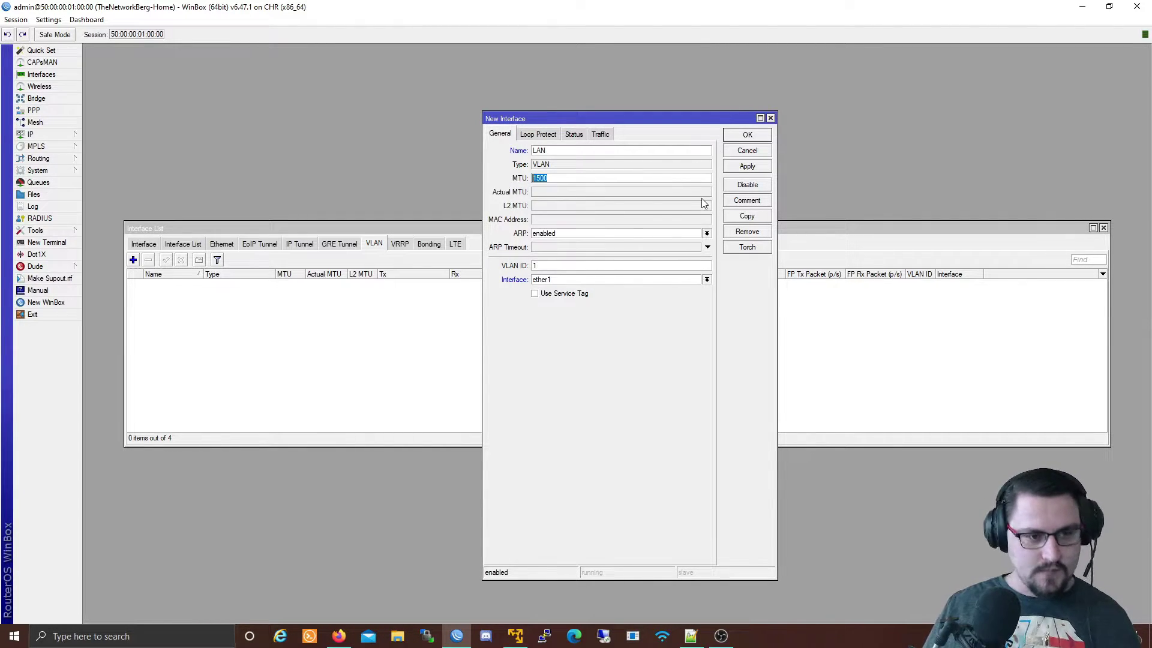
{"action": "double_click", "coordinate": [570, 265]}
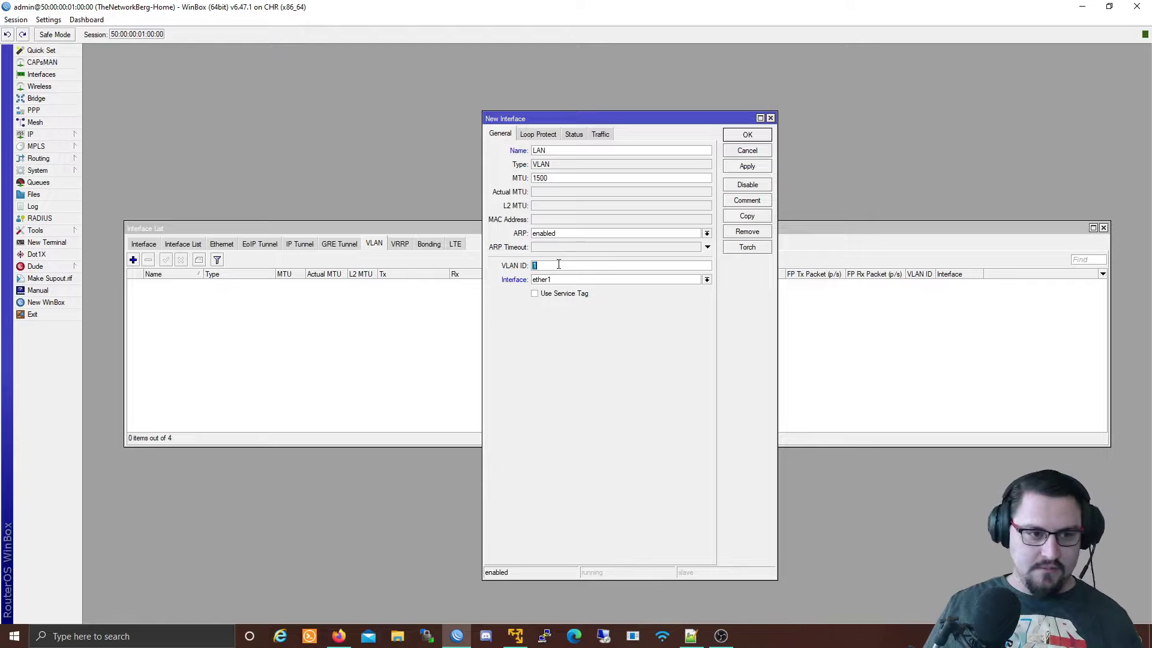
{"action": "left_click", "coordinate": [552, 266]}
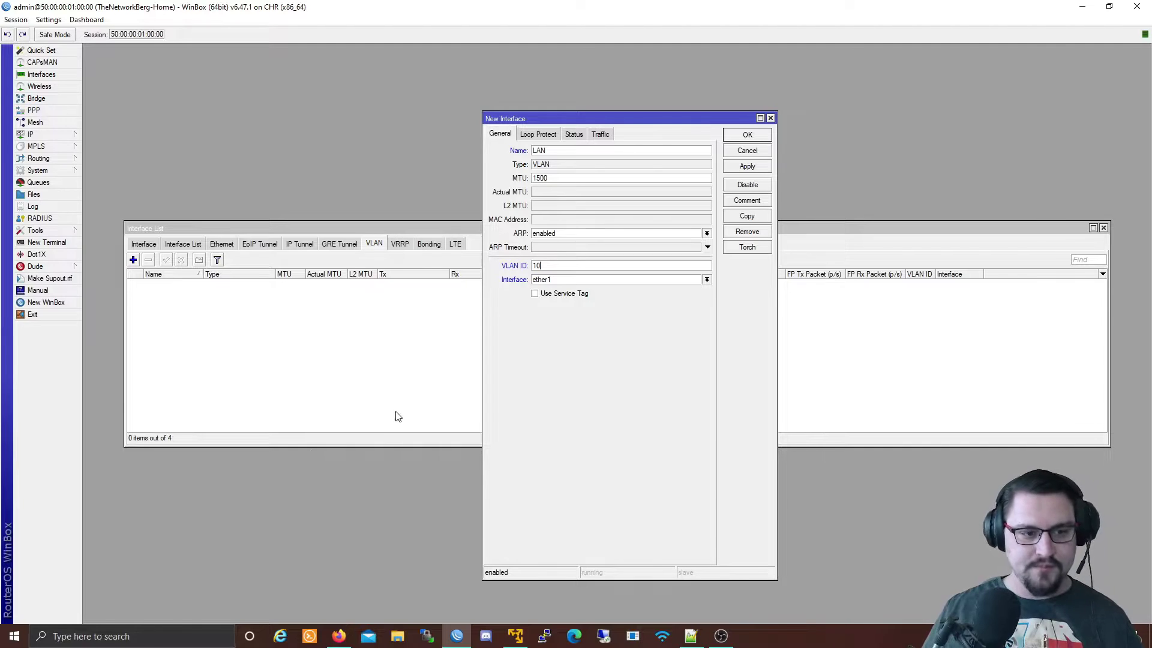
{"action": "left_click", "coordinate": [618, 279]}
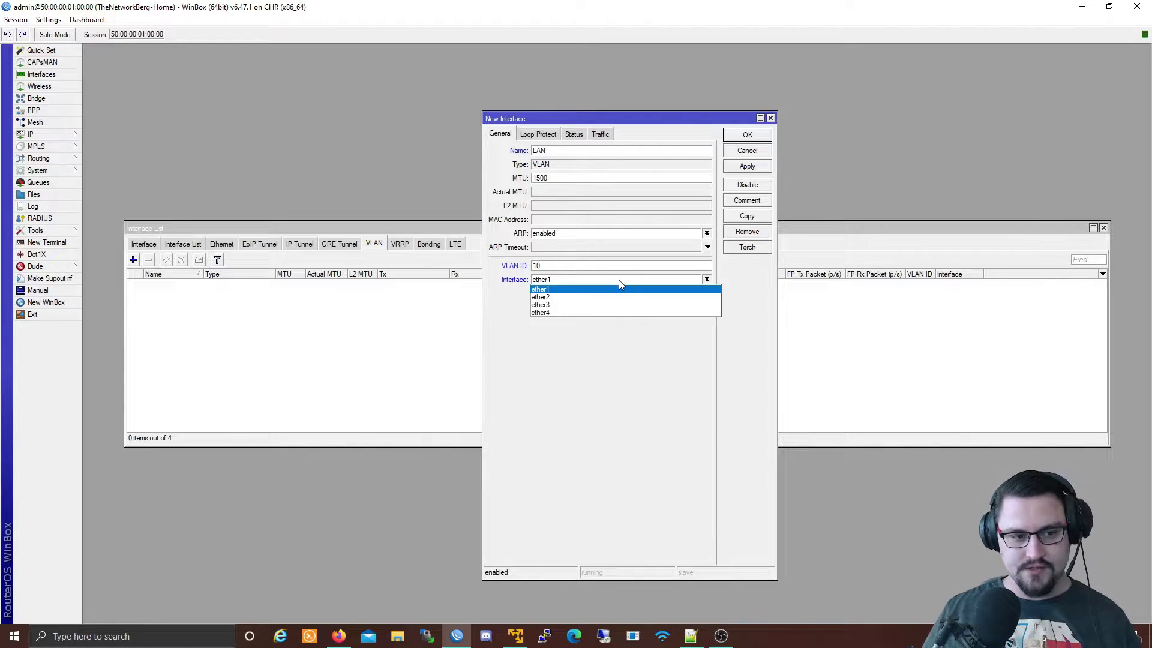
{"action": "left_click", "coordinate": [592, 297]}
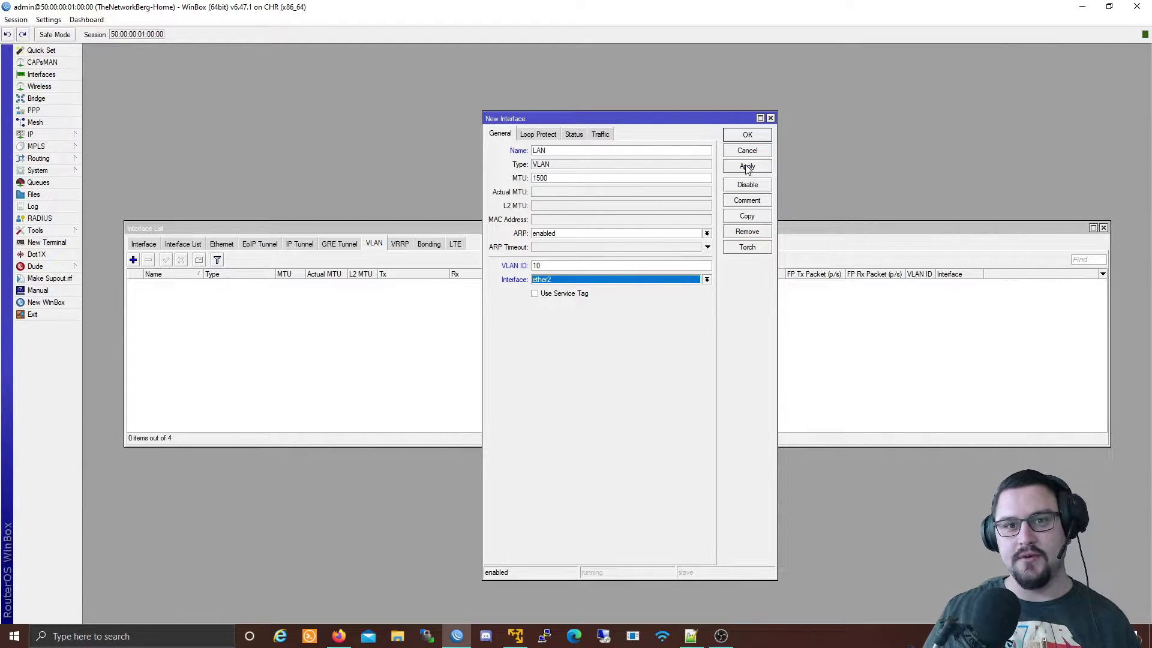
{"action": "left_click", "coordinate": [337, 637]}
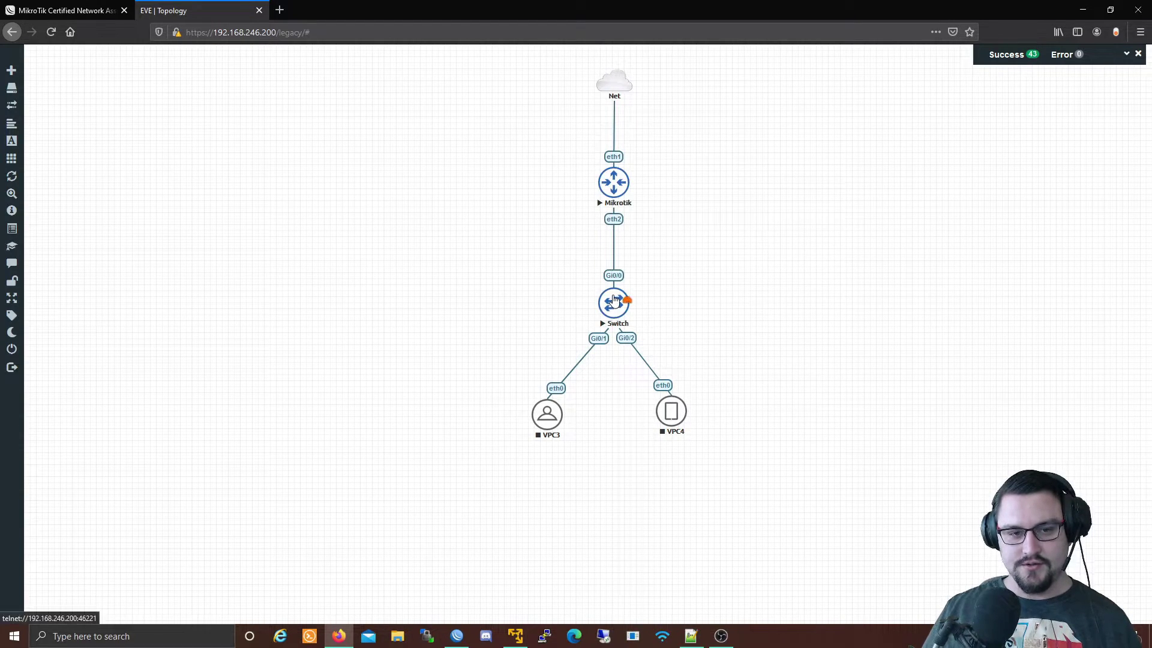
{"action": "left_click", "coordinate": [1083, 10]}
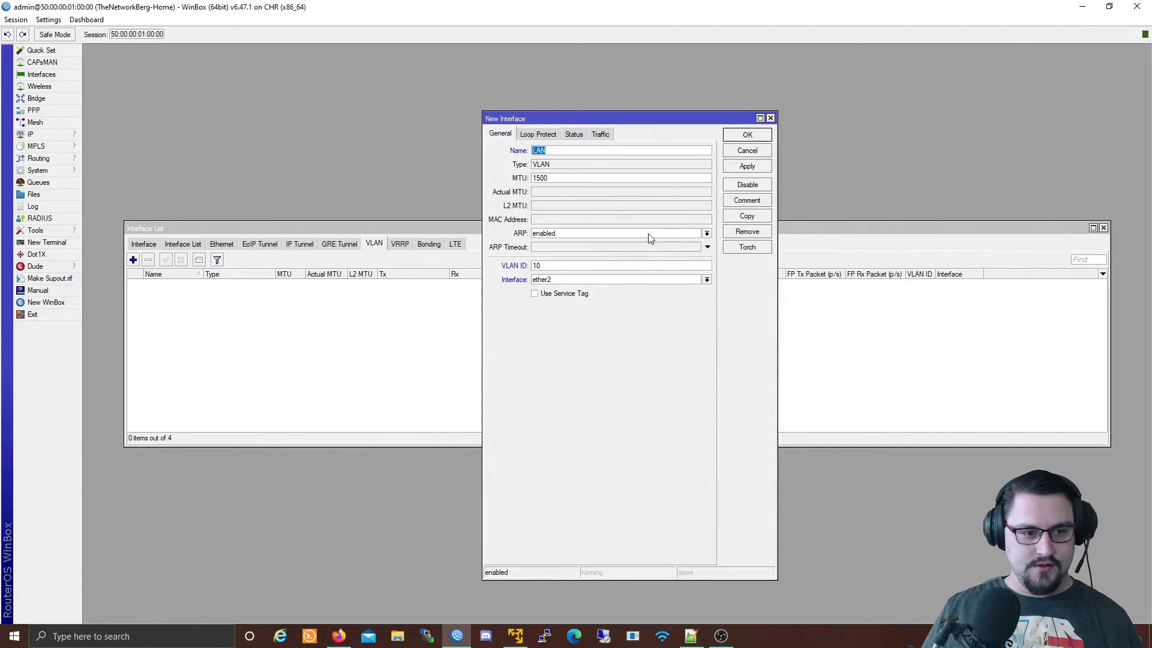
{"action": "left_click", "coordinate": [747, 166]}
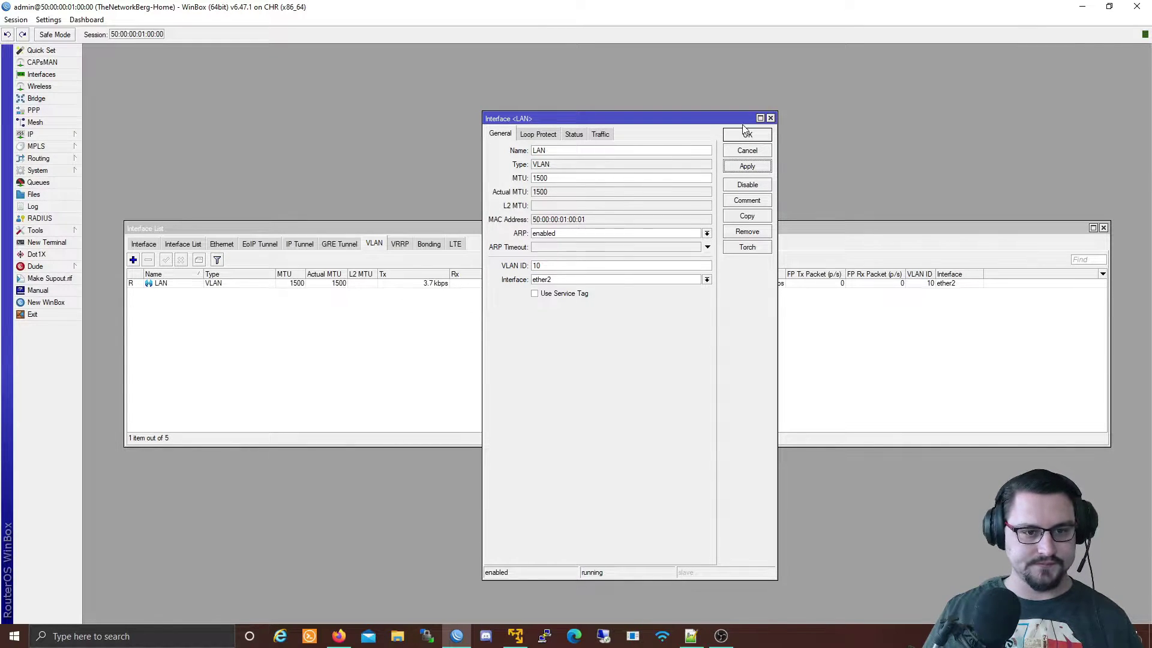
{"action": "left_click", "coordinate": [747, 135]}
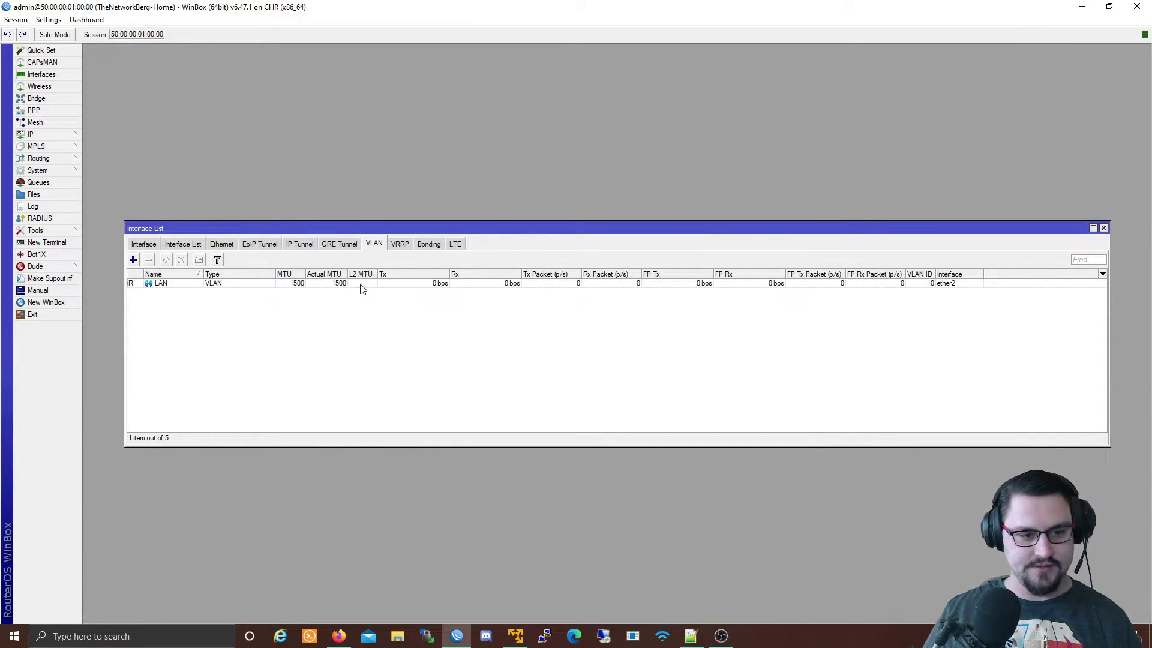
Review the LAN VLAN's status, traffic counters and Torch monitor, then close its settings.
{"action": "left_click", "coordinate": [275, 283]}
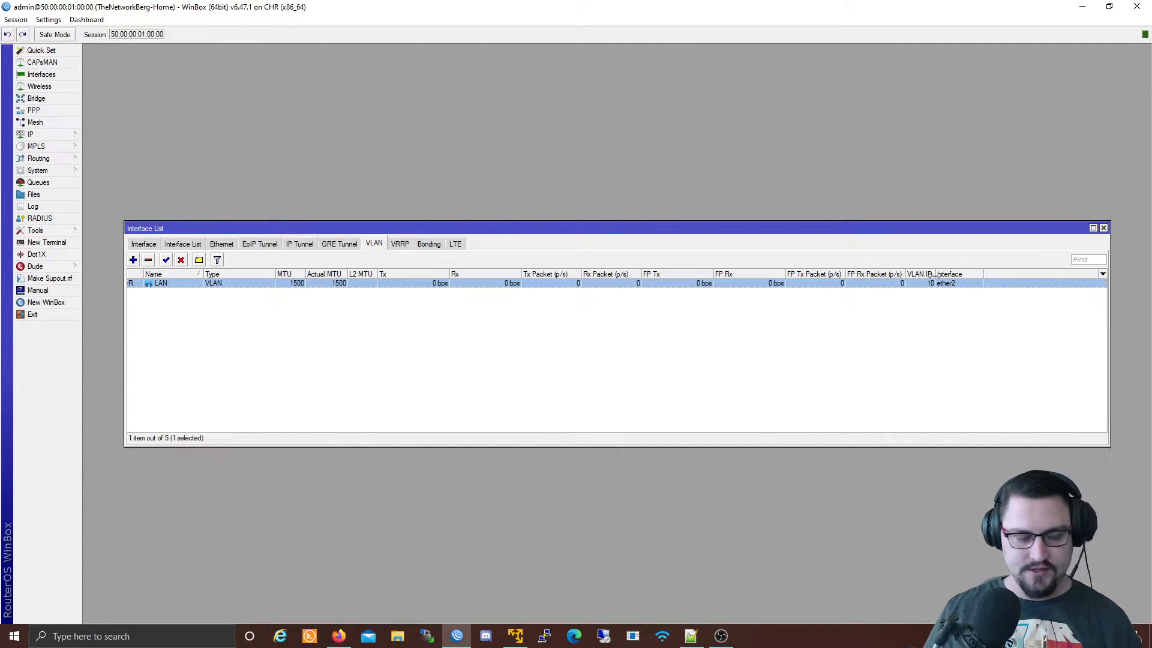
{"action": "double_click", "coordinate": [608, 283]}
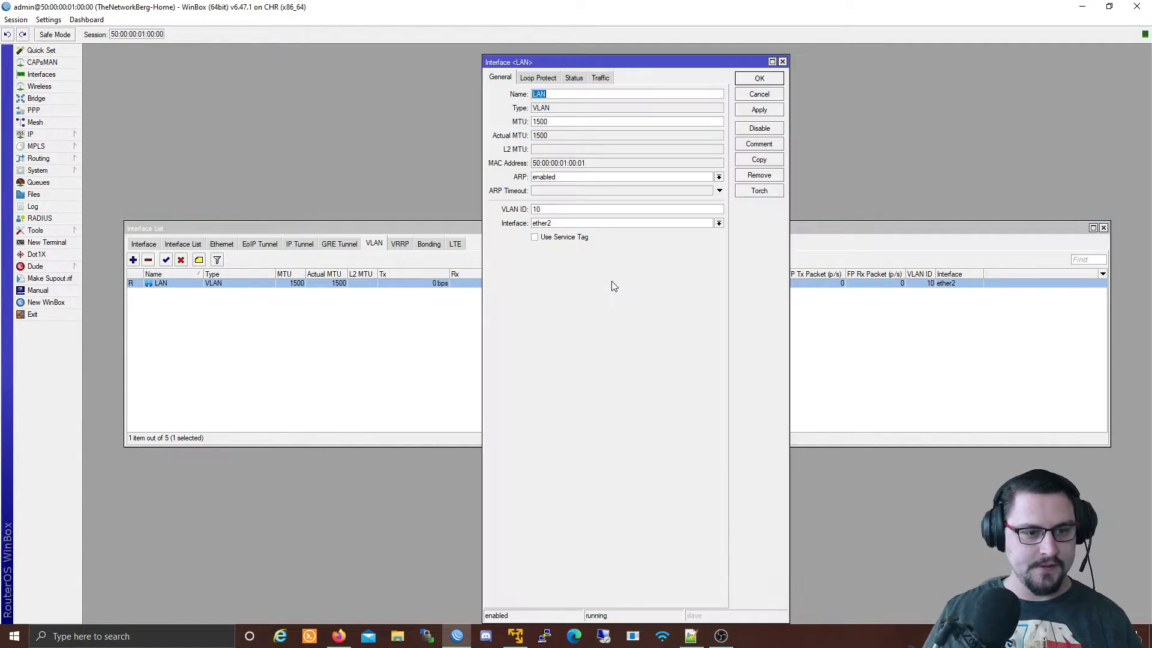
{"action": "left_click", "coordinate": [577, 80]}
{"action": "left_click_drag", "start_coordinate": [559, 111], "coordinate": [622, 108]}
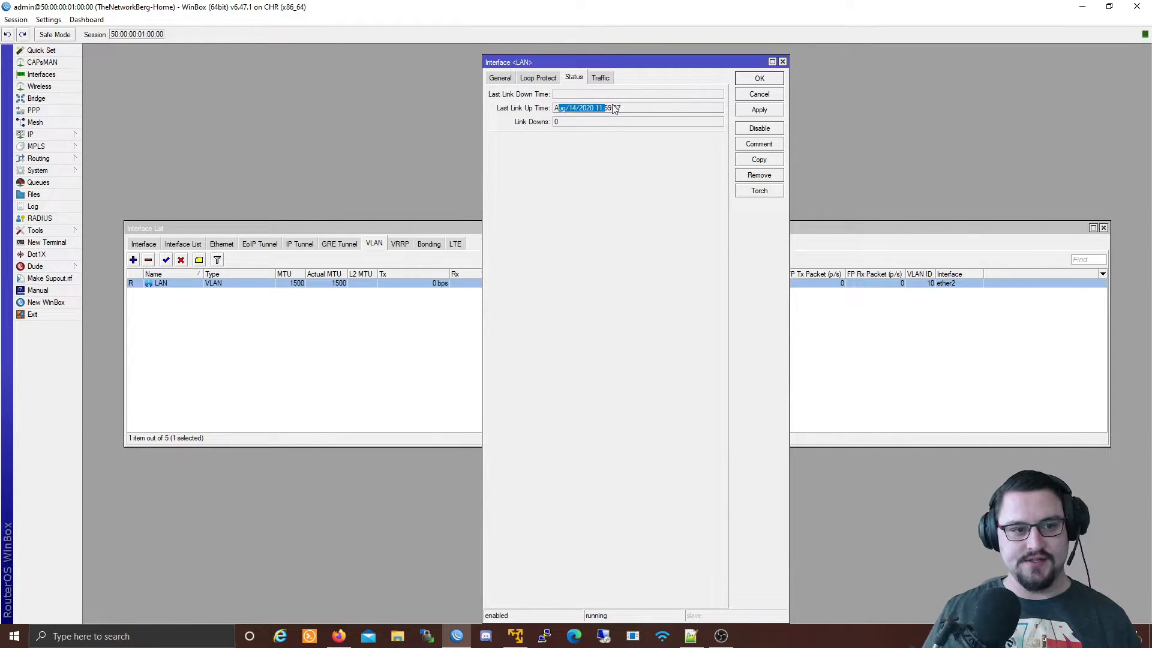
{"action": "left_click", "coordinate": [612, 78]}
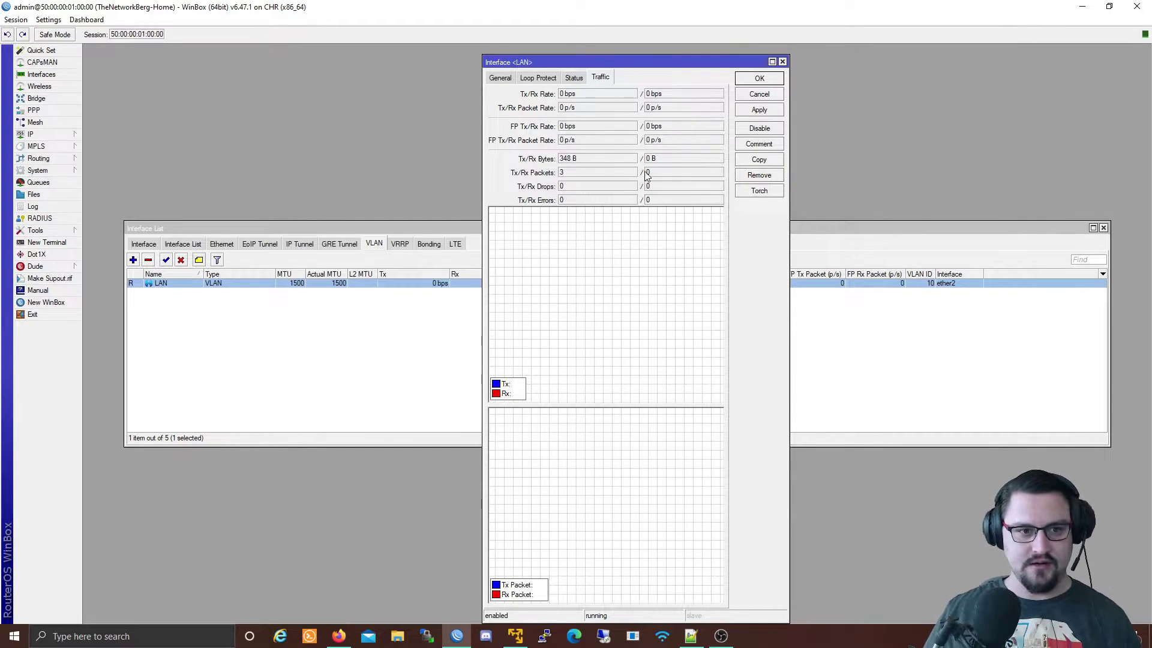
{"action": "left_click", "coordinate": [509, 78]}
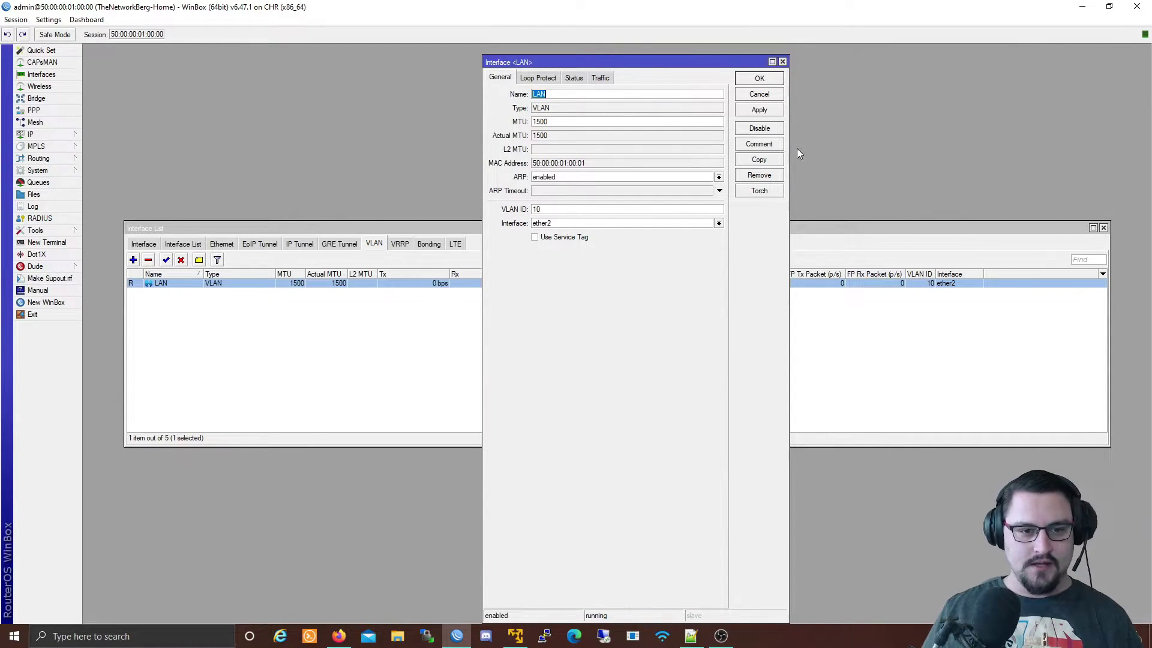
{"action": "left_click", "coordinate": [742, 191]}
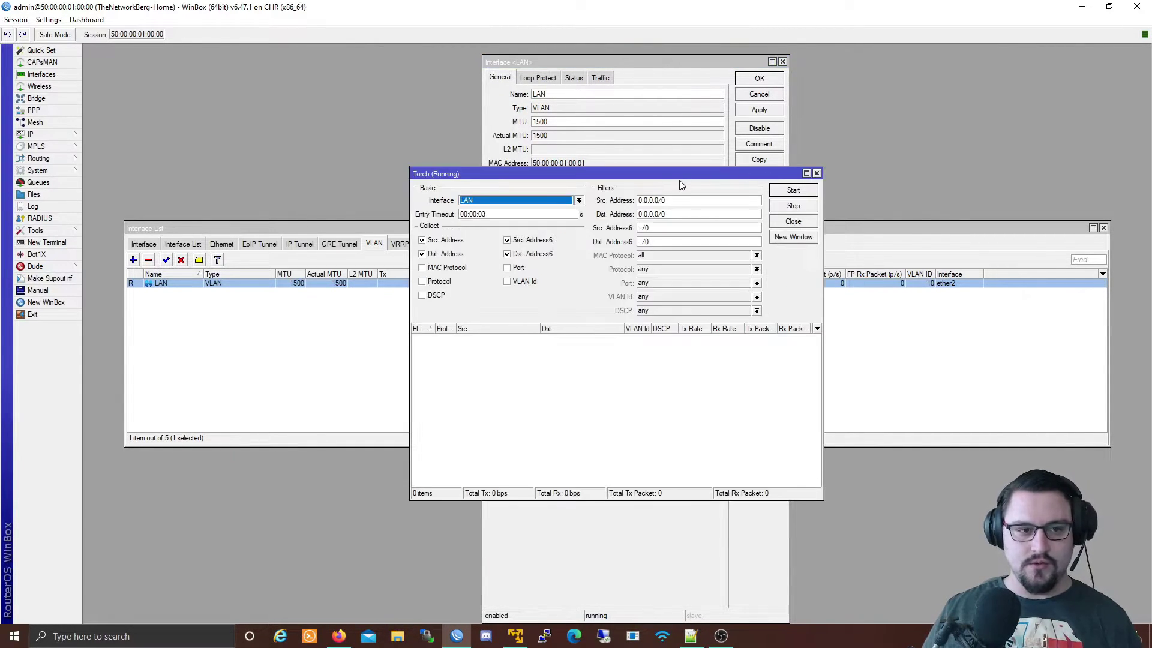
{"action": "left_click", "coordinate": [816, 174]}
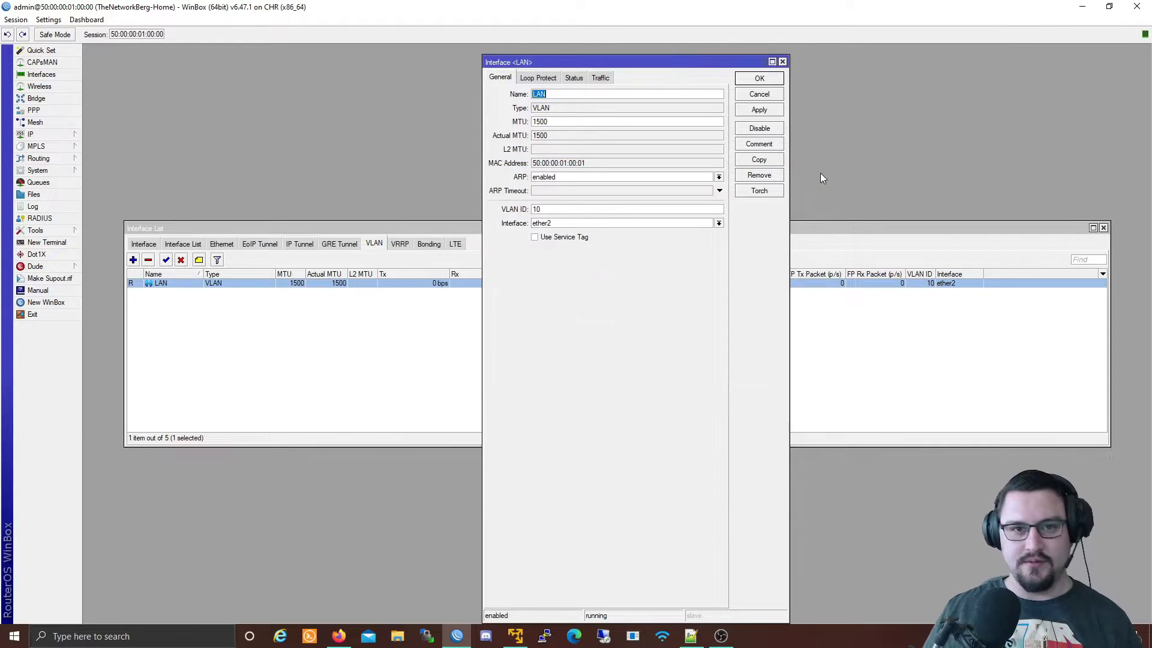
{"action": "left_click", "coordinate": [783, 62]}
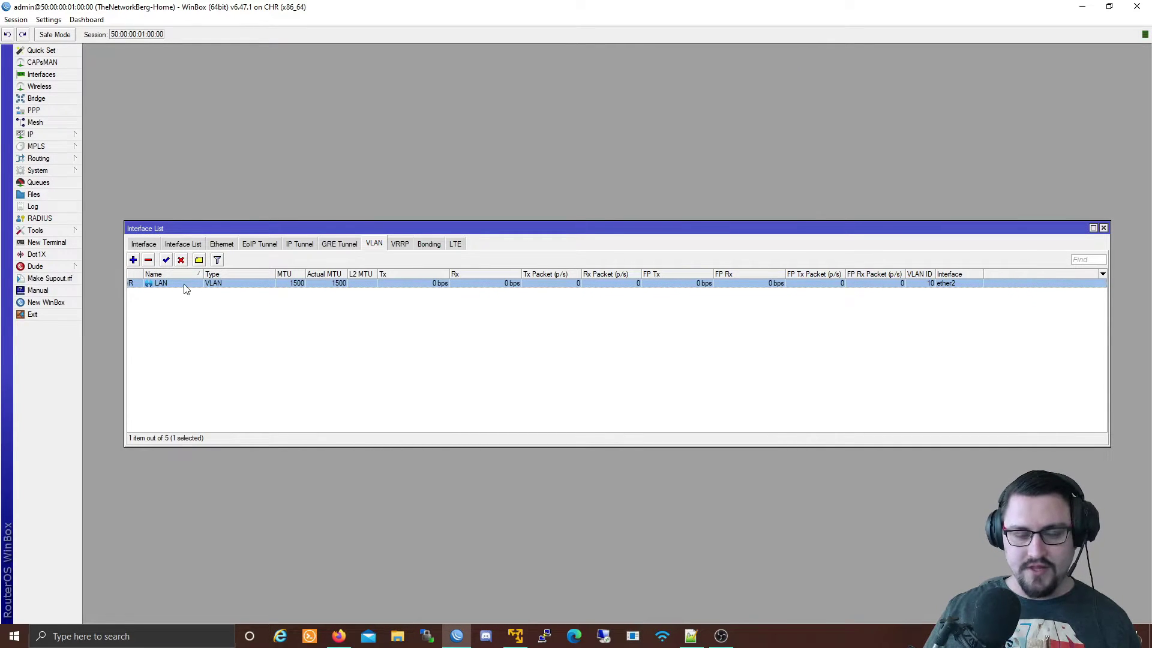
Add VLAN interface VOICE with VLAN ID 20 on ether2.
{"action": "left_click", "coordinate": [133, 260]}
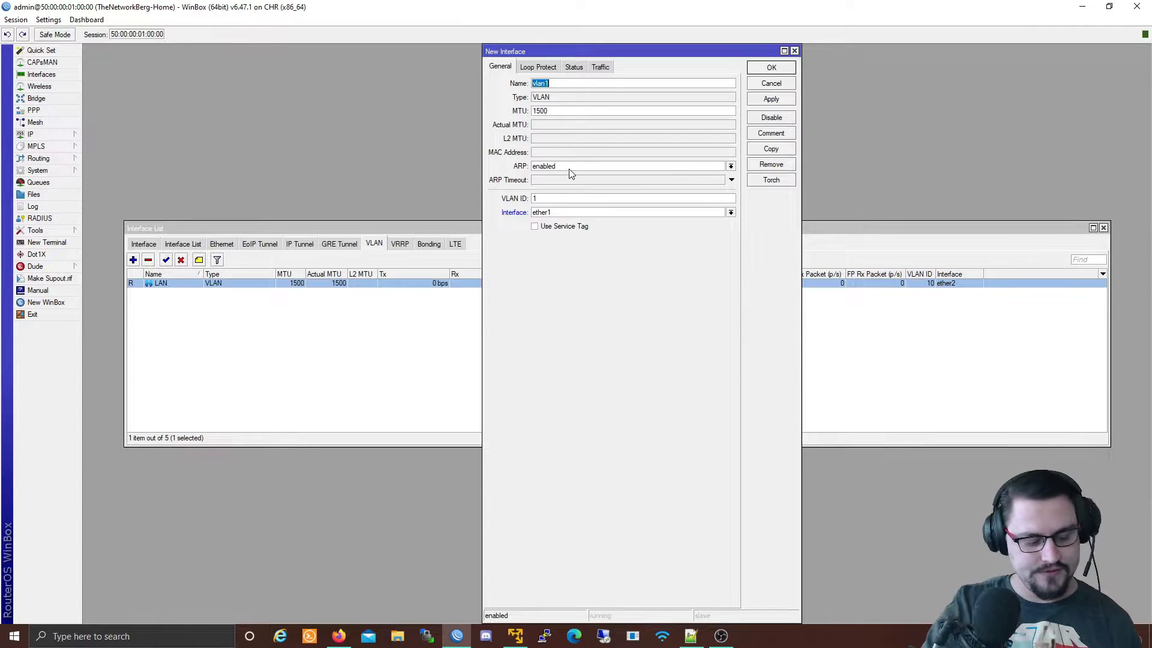
{"action": "type", "text": "VOICE"}
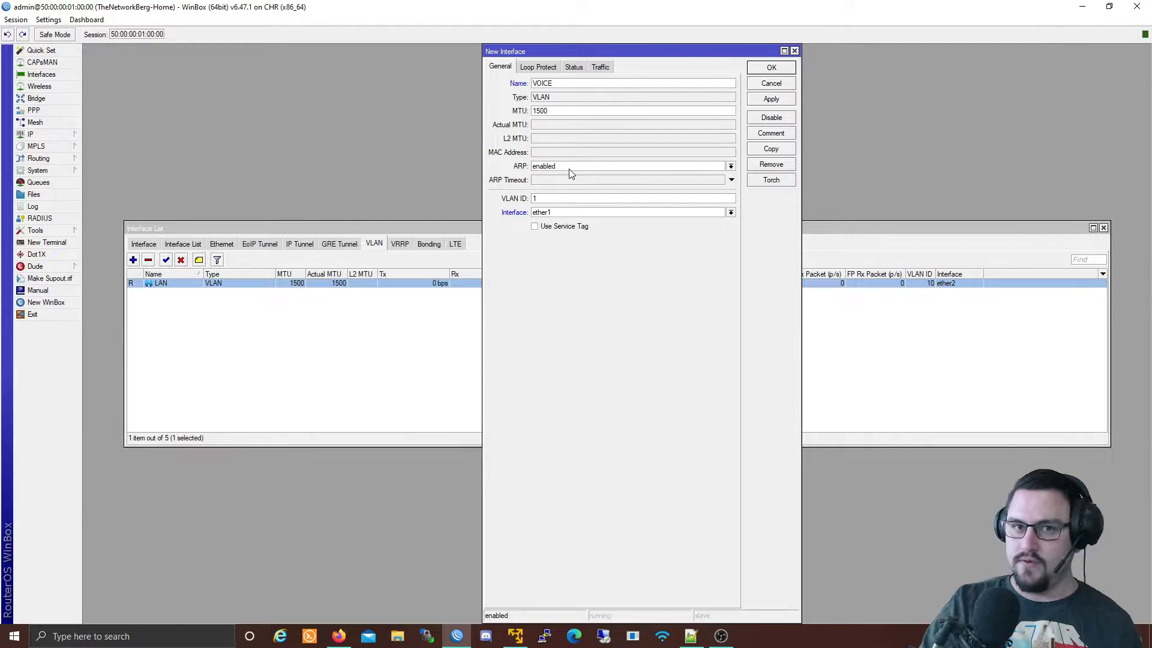
{"action": "key", "text": "Tab"}
{"action": "left_click", "coordinate": [558, 199]}
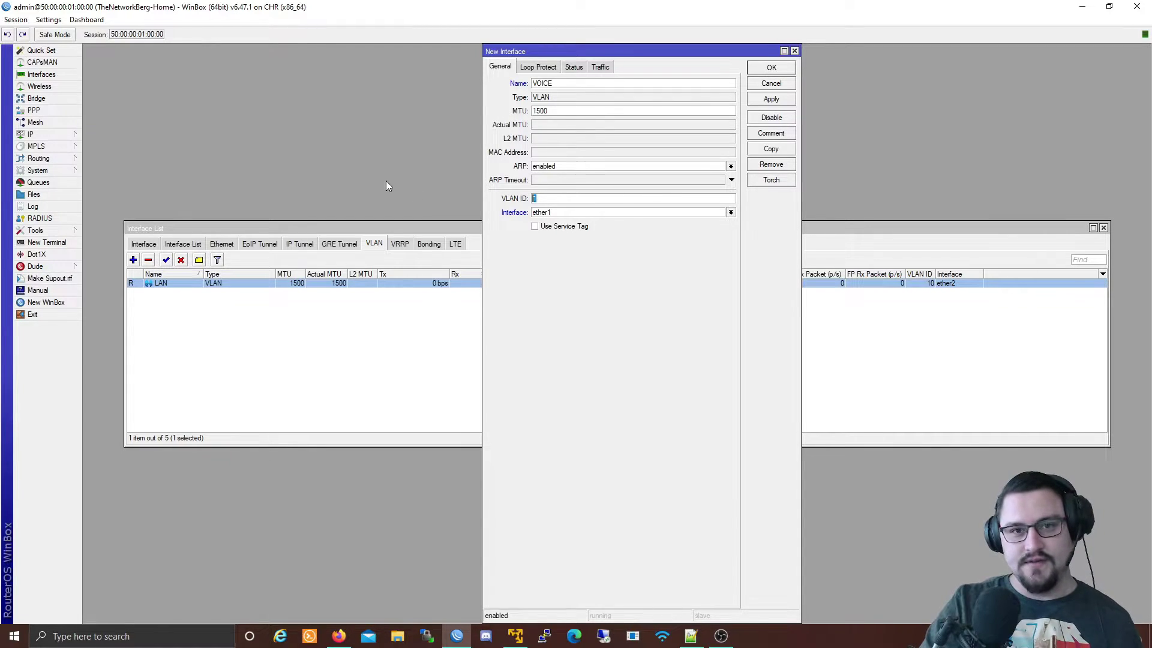
{"action": "type", "text": "20"}
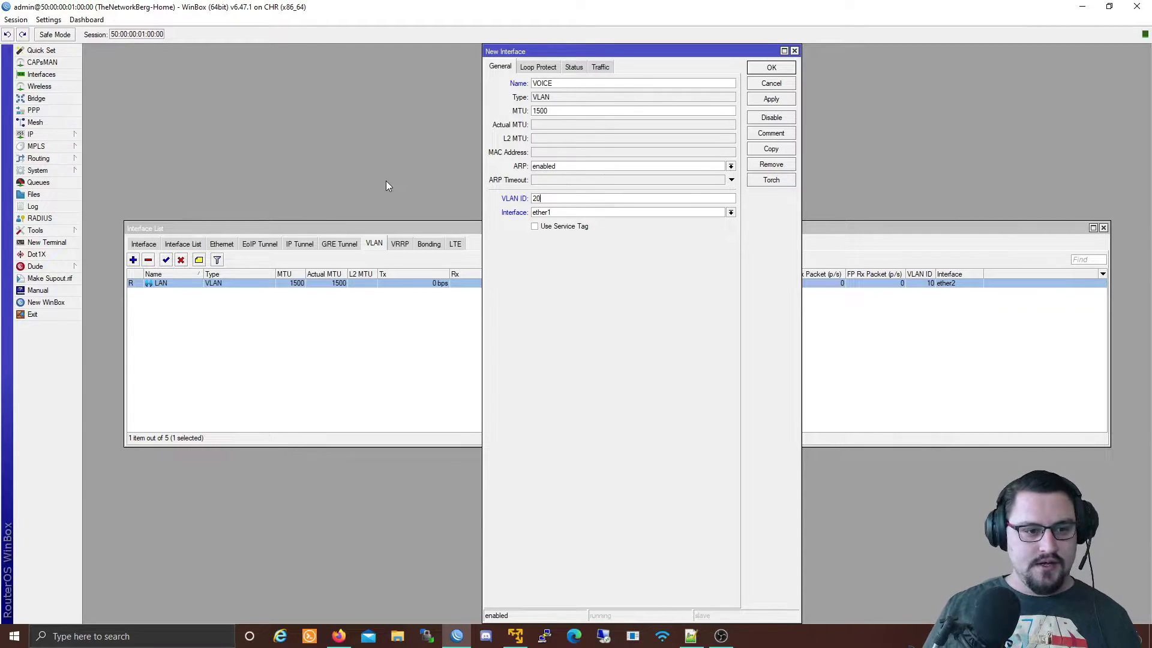
{"action": "left_click", "coordinate": [544, 213]}
{"action": "left_click", "coordinate": [556, 238]}
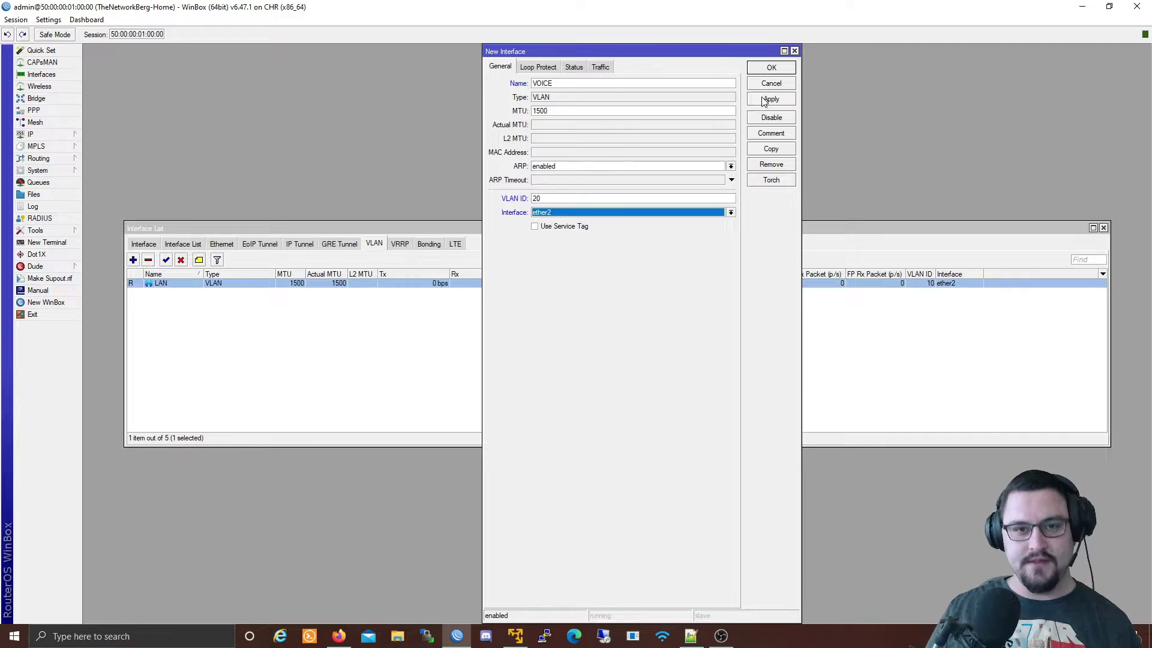
{"action": "left_click", "coordinate": [763, 101]}
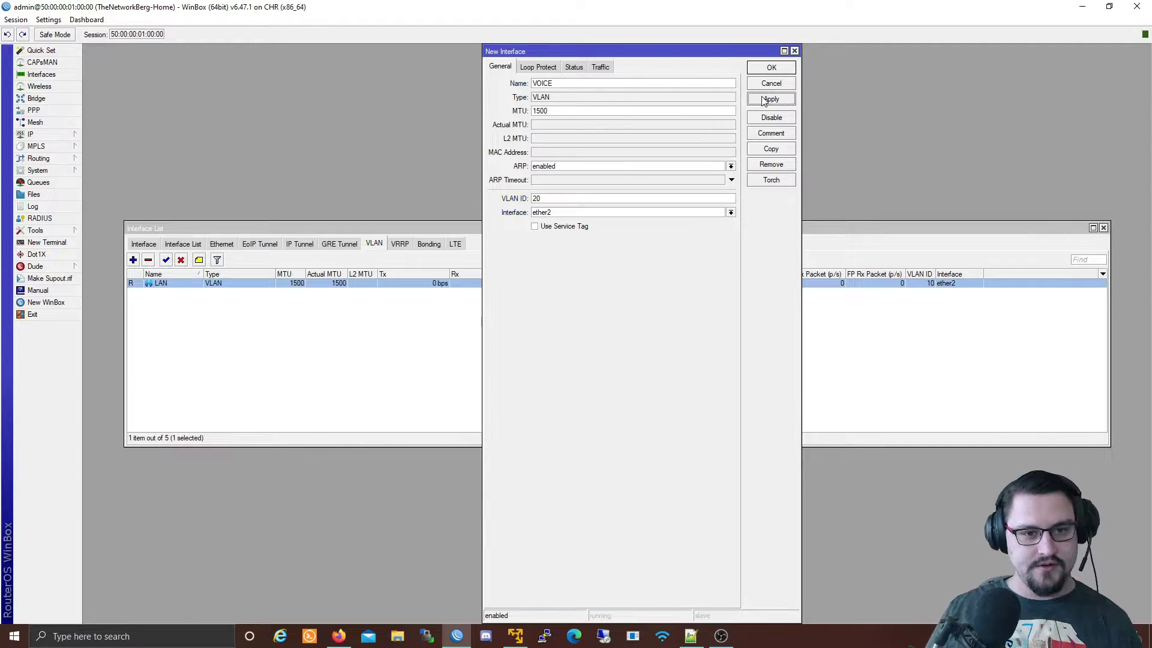
{"action": "left_click", "coordinate": [772, 68]}
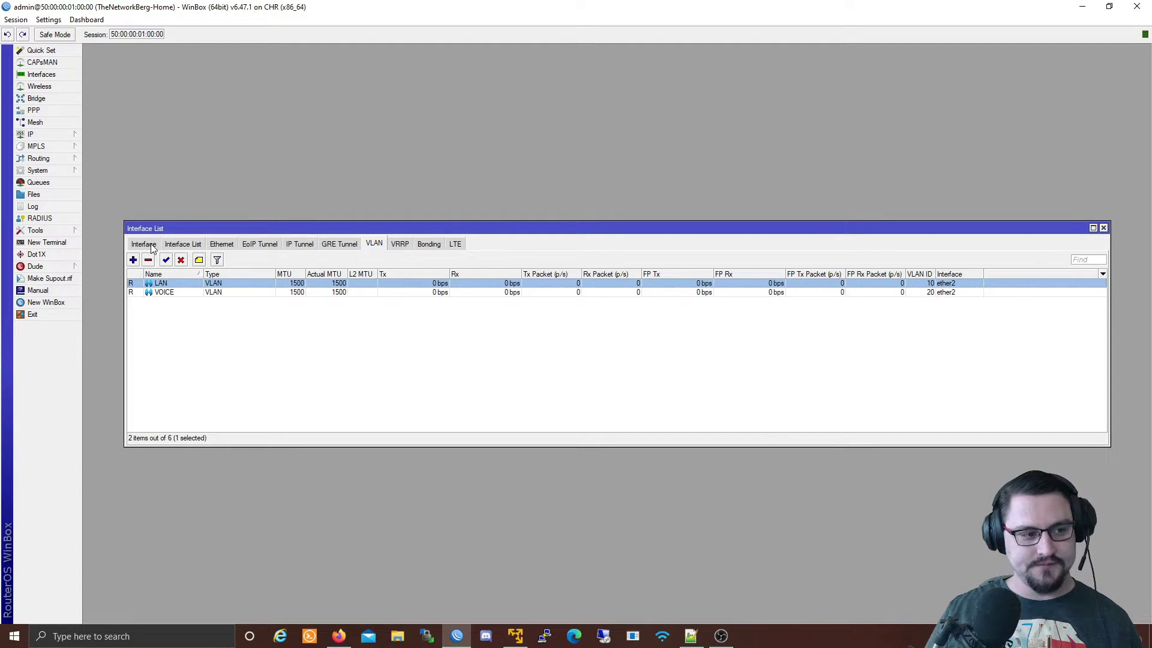
Show the full list of all interfaces and select ether2.
{"action": "left_click", "coordinate": [144, 243]}
{"action": "left_click", "coordinate": [171, 302]}
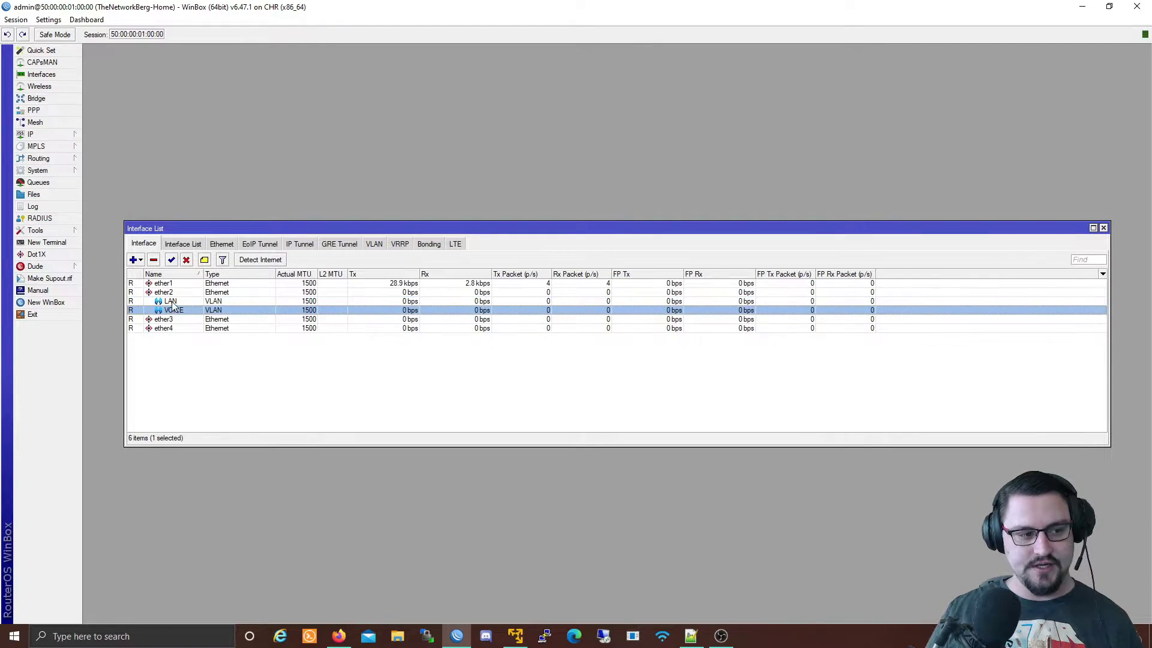
{"action": "left_click", "coordinate": [169, 295]}
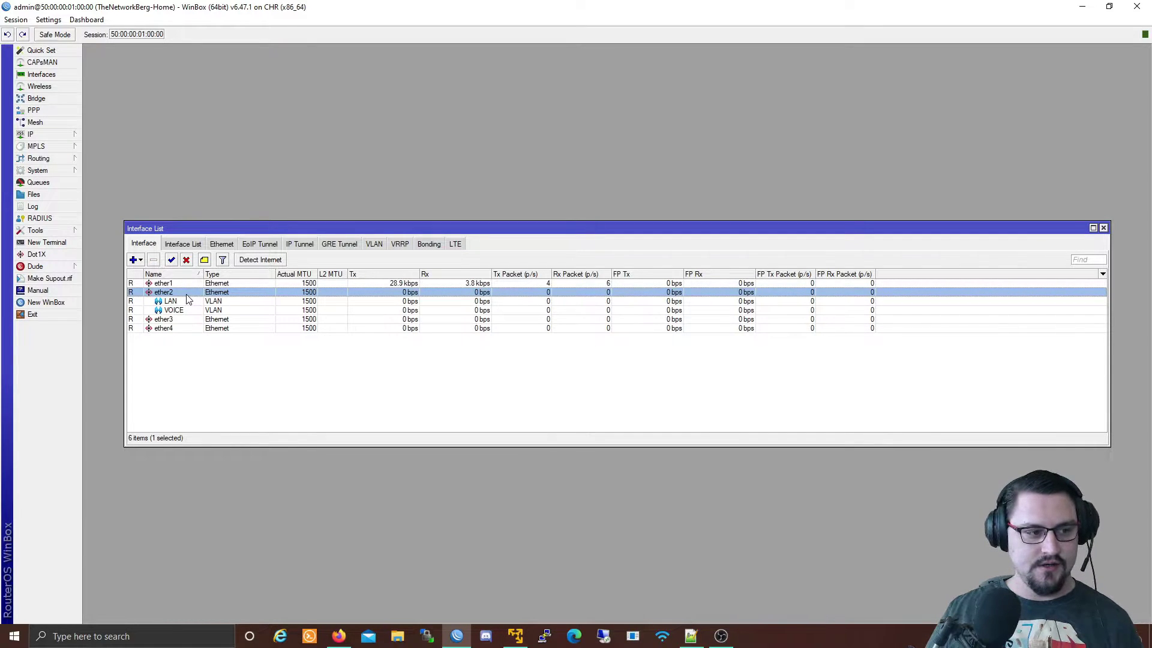
Start the VPC3 and VPC4 nodes in EVE-NG and open VPC3's VPCS console.
{"action": "left_click", "coordinate": [338, 636]}
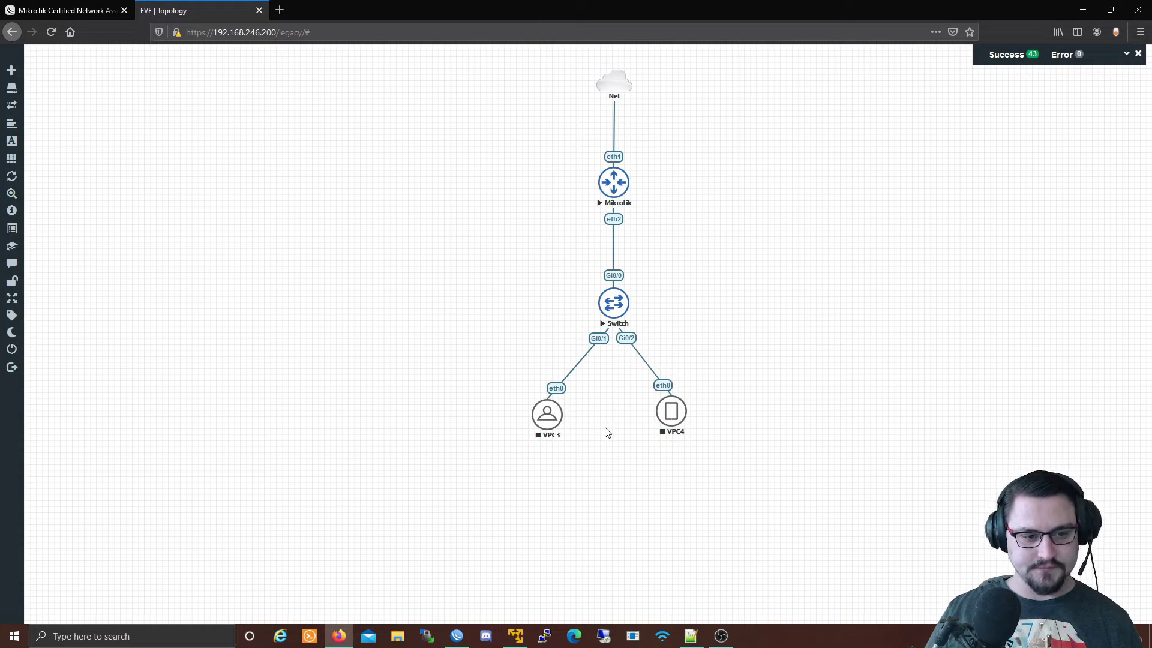
{"action": "right_click", "coordinate": [553, 415]}
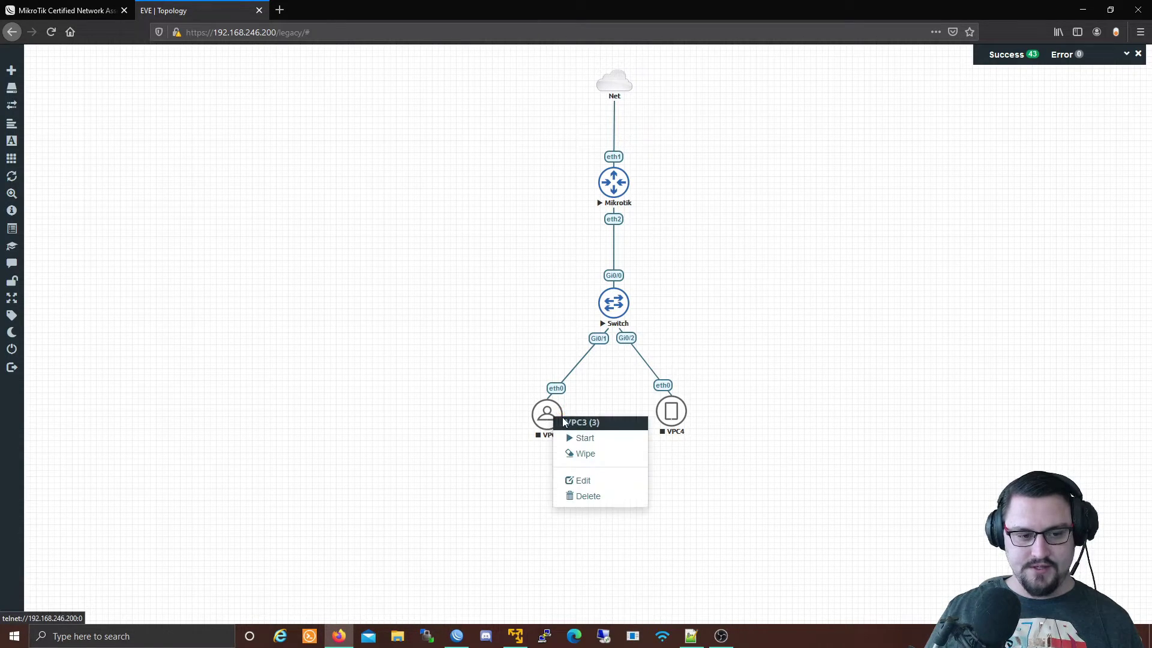
{"action": "left_click", "coordinate": [579, 438]}
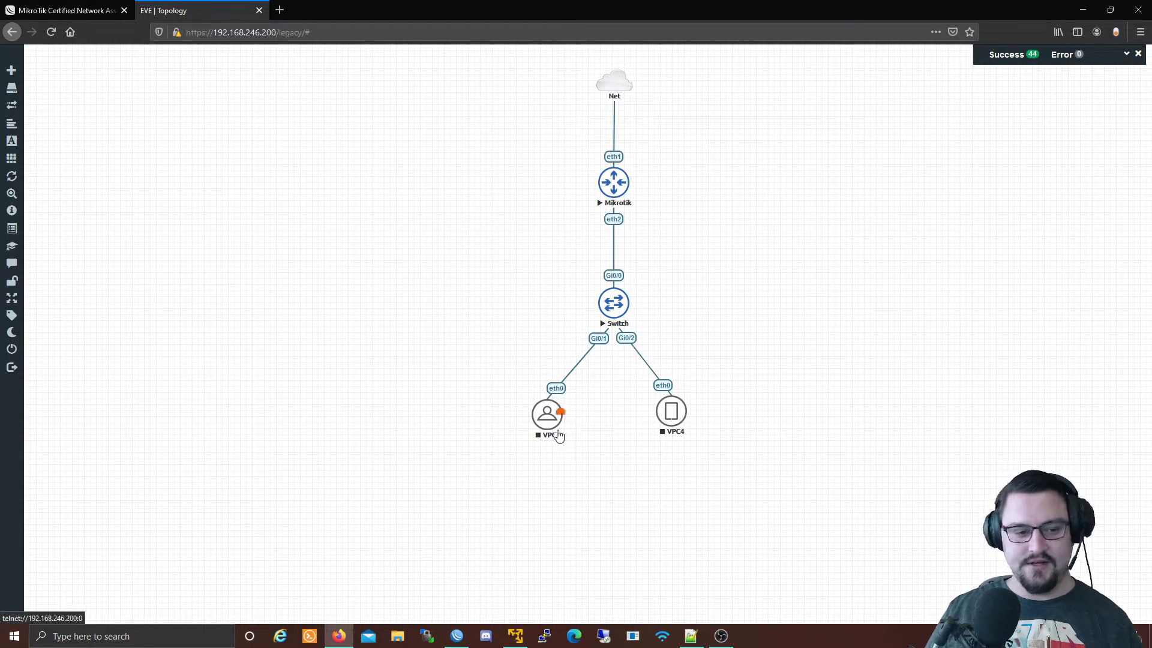
{"action": "right_click", "coordinate": [672, 419]}
{"action": "left_click", "coordinate": [694, 443]}
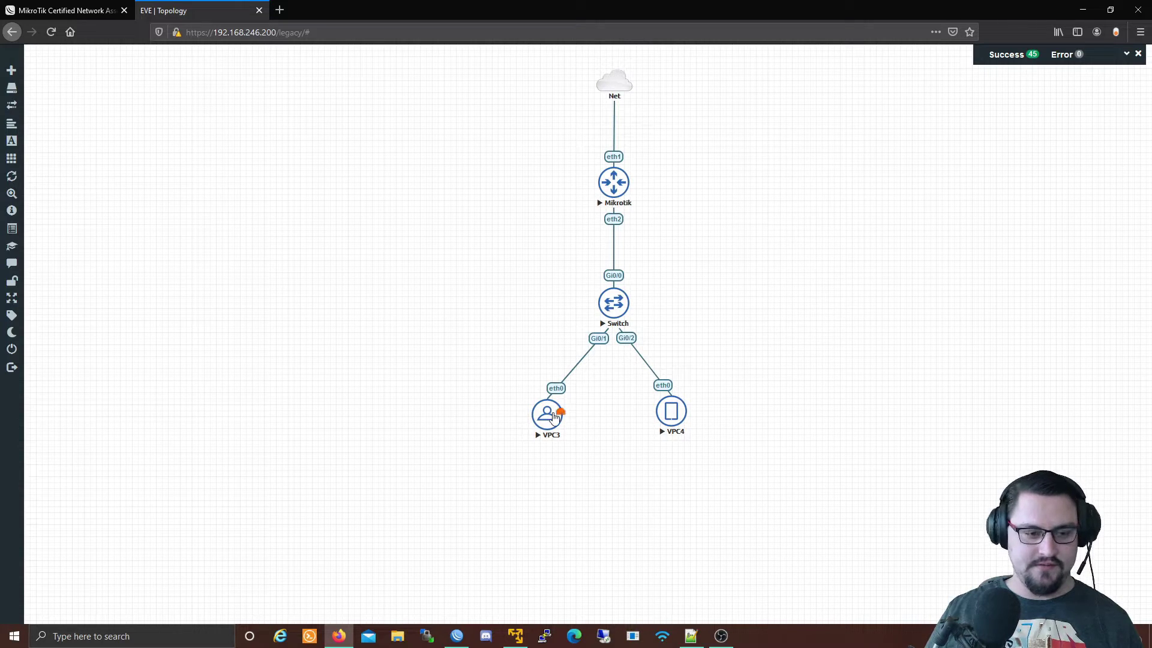
{"action": "left_click", "coordinate": [549, 420]}
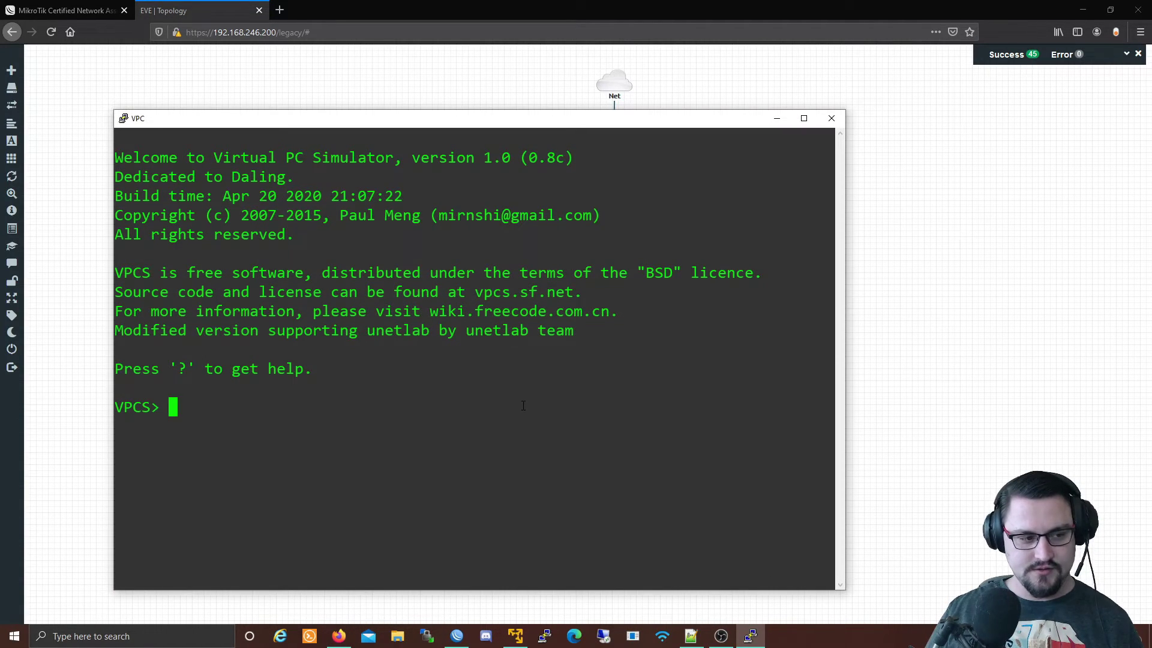
{"action": "key", "text": "Return"}
{"action": "type", "text": "ip"}
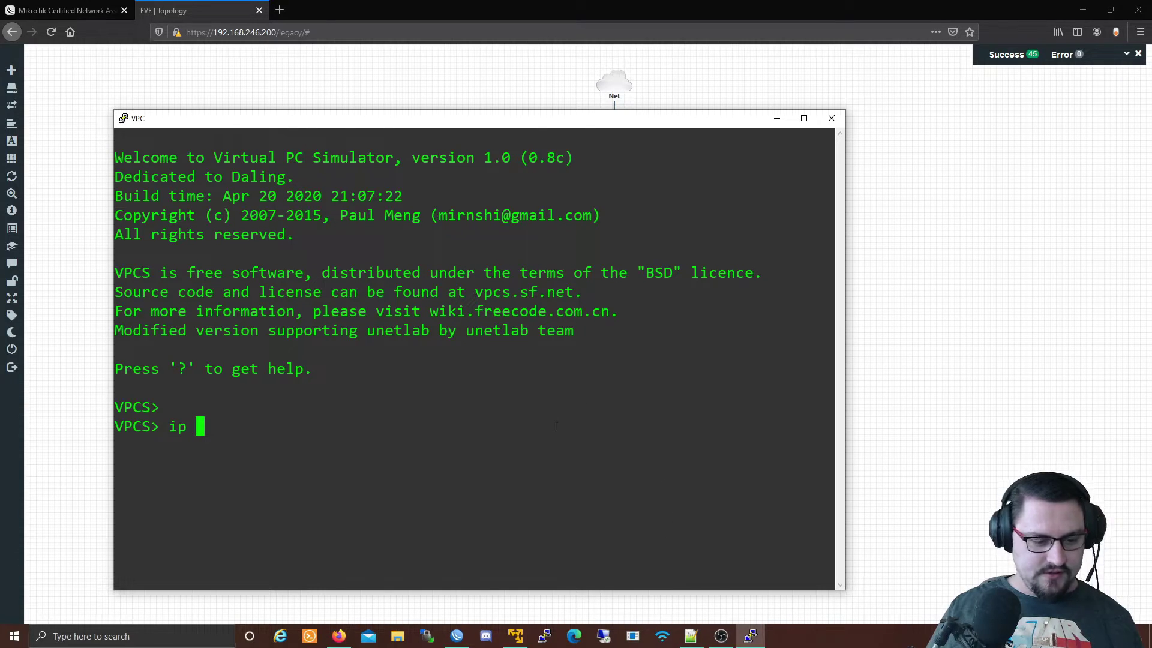
Add IP address 192.168.0.1/24 on the LAN VLAN interface.
{"action": "left_click", "coordinate": [458, 637]}
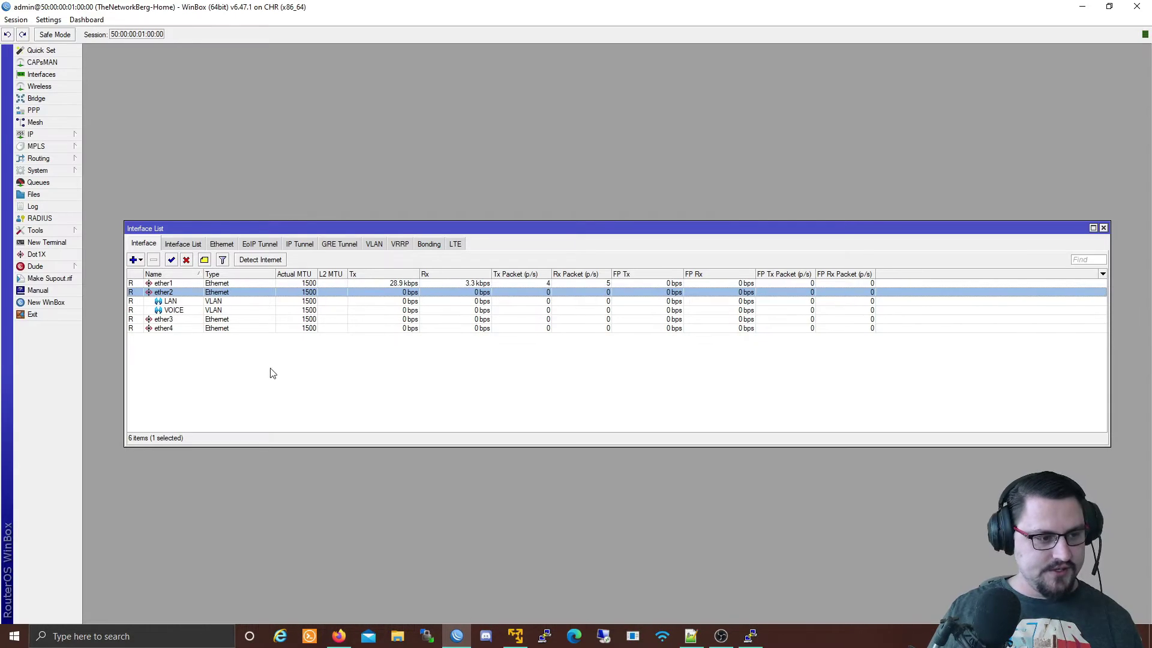
{"action": "left_click", "coordinate": [31, 135]}
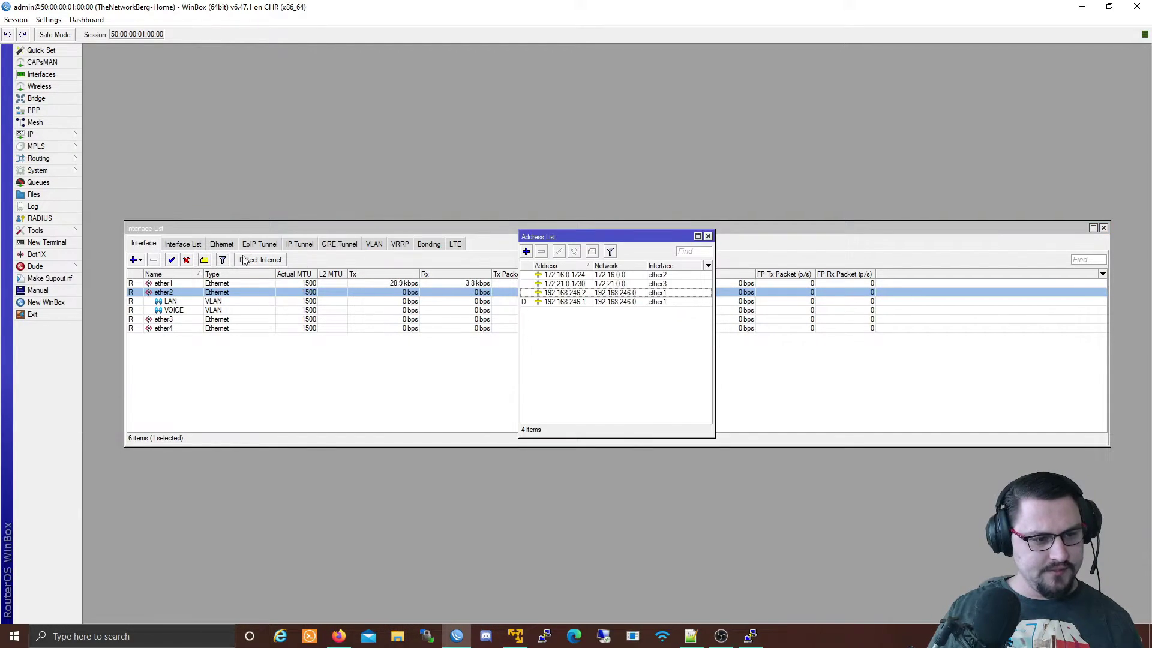
{"action": "left_click", "coordinate": [526, 252]}
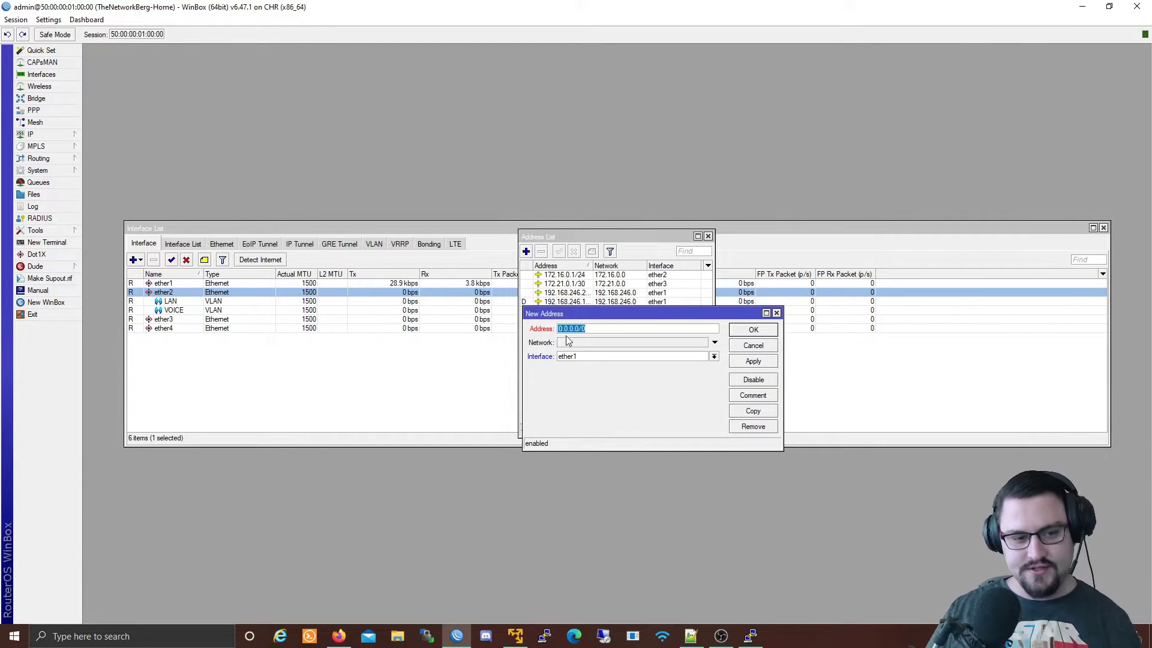
{"action": "type", "text": "192.16"}
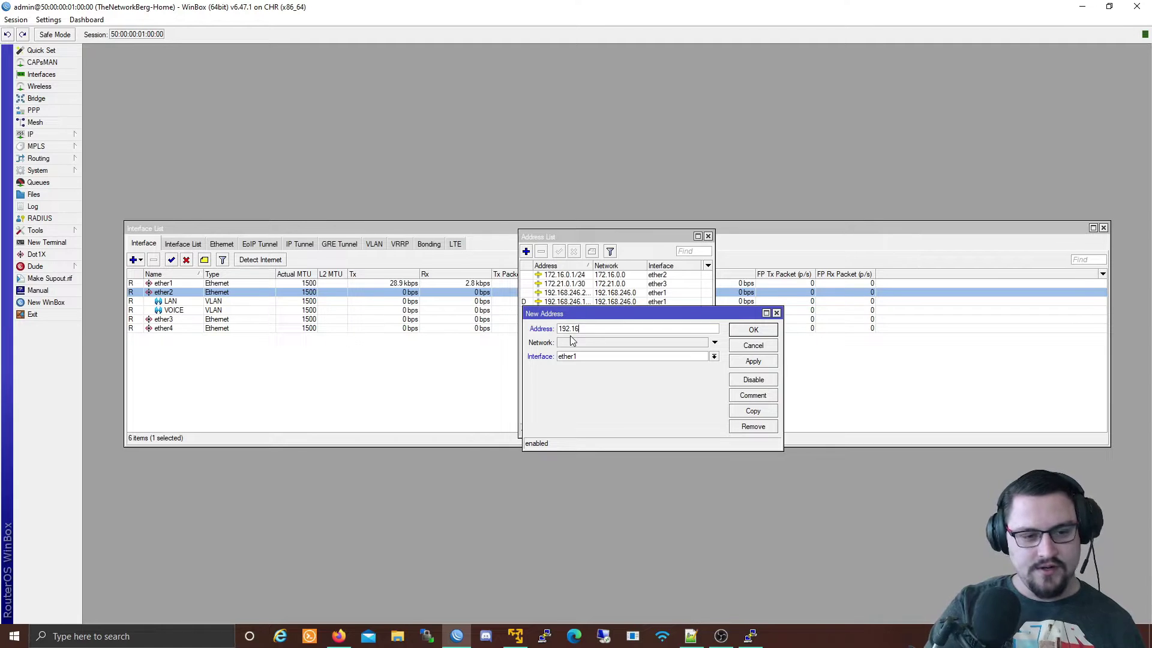
{"action": "type", "text": "8.0."}
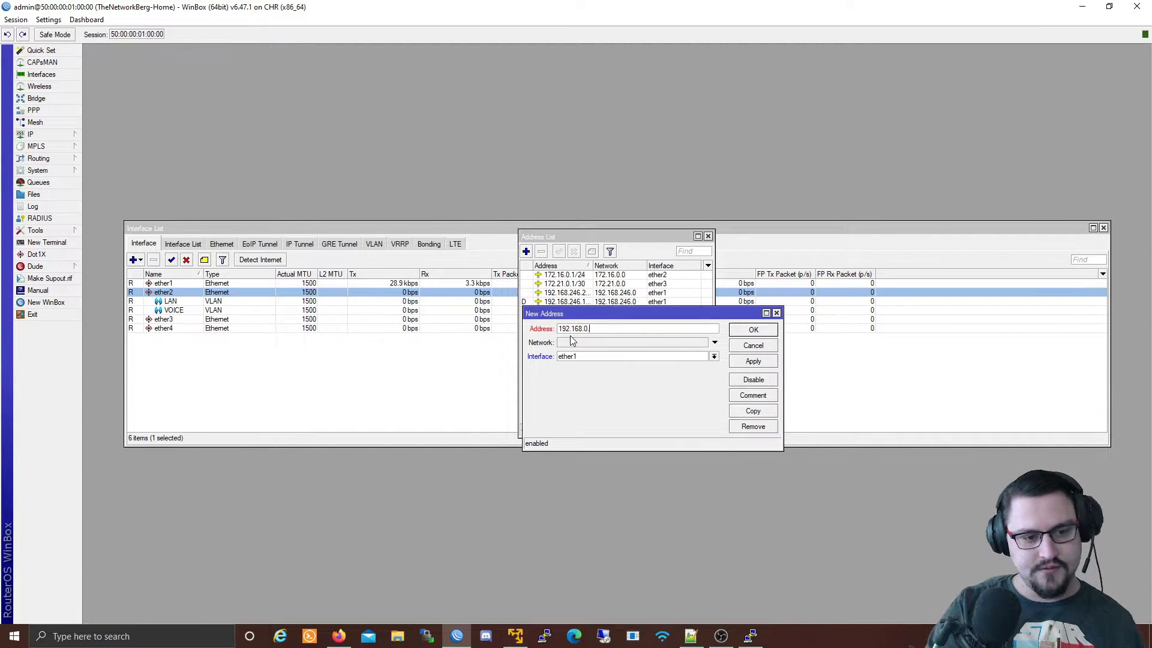
{"action": "type", "text": "1/24"}
{"action": "left_click", "coordinate": [584, 357]}
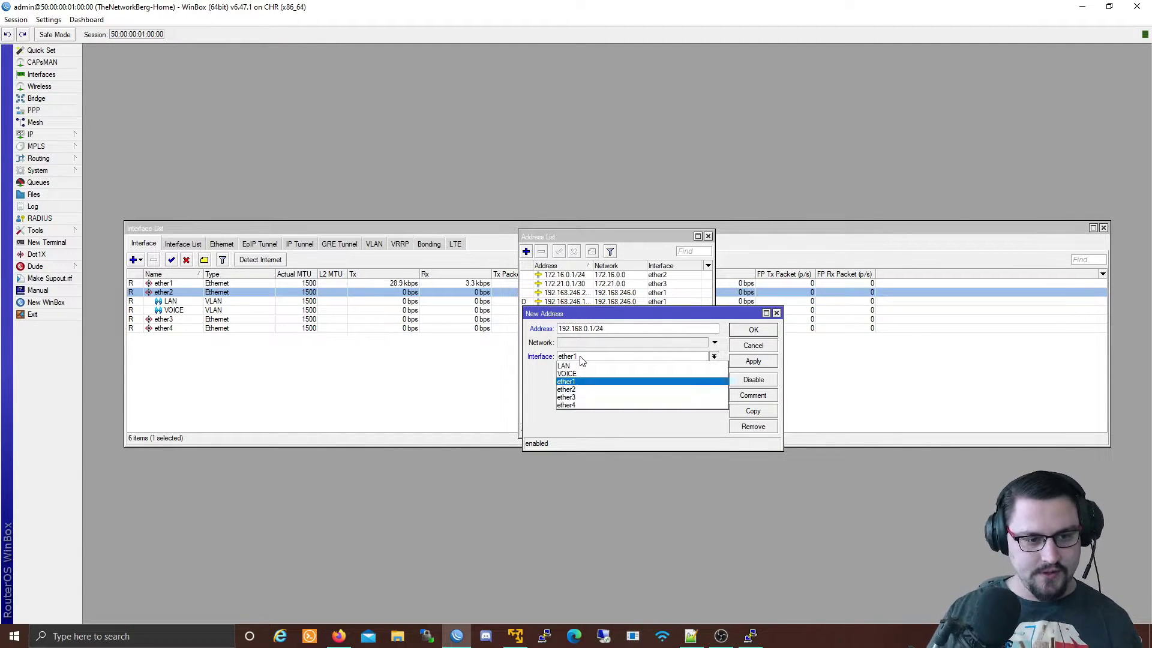
{"action": "left_click", "coordinate": [591, 373]}
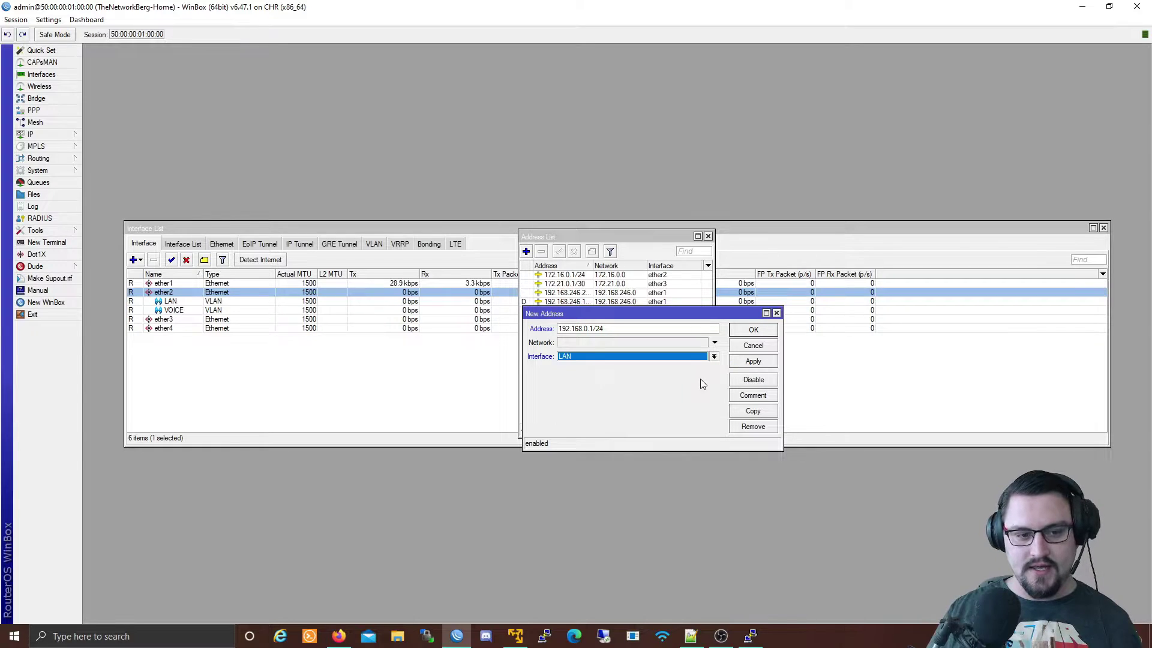
{"action": "left_click", "coordinate": [754, 330]}
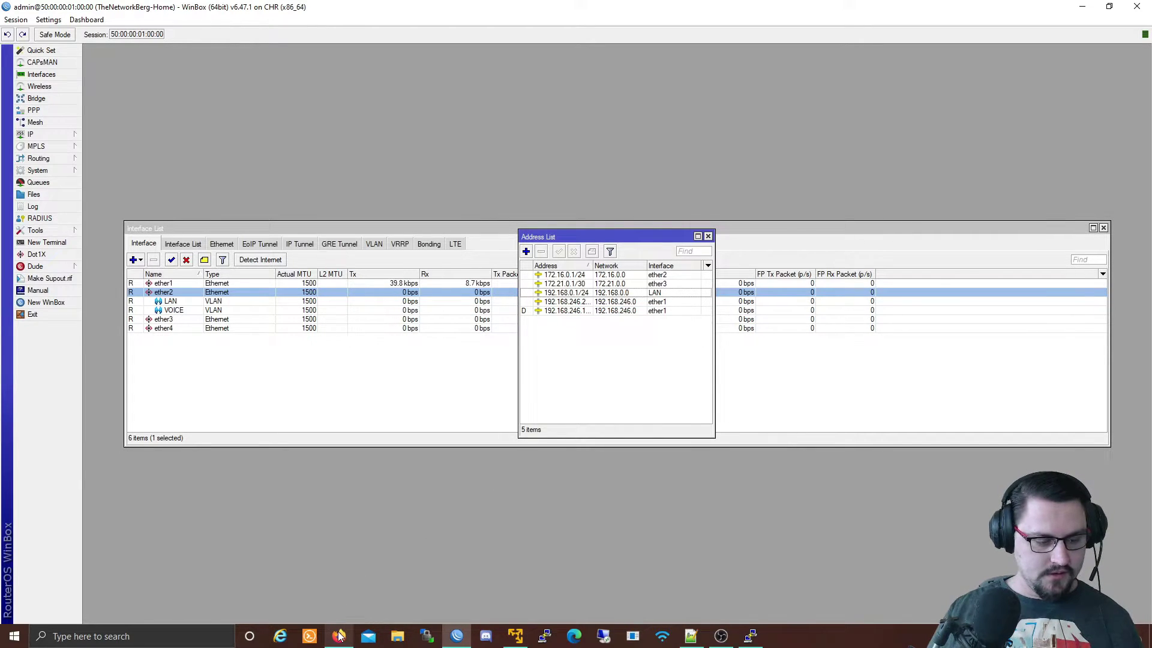
Give VPC3 the address 192.168.0.50/24 with gateway 192.168.0.1.
{"action": "left_click", "coordinate": [668, 540]}
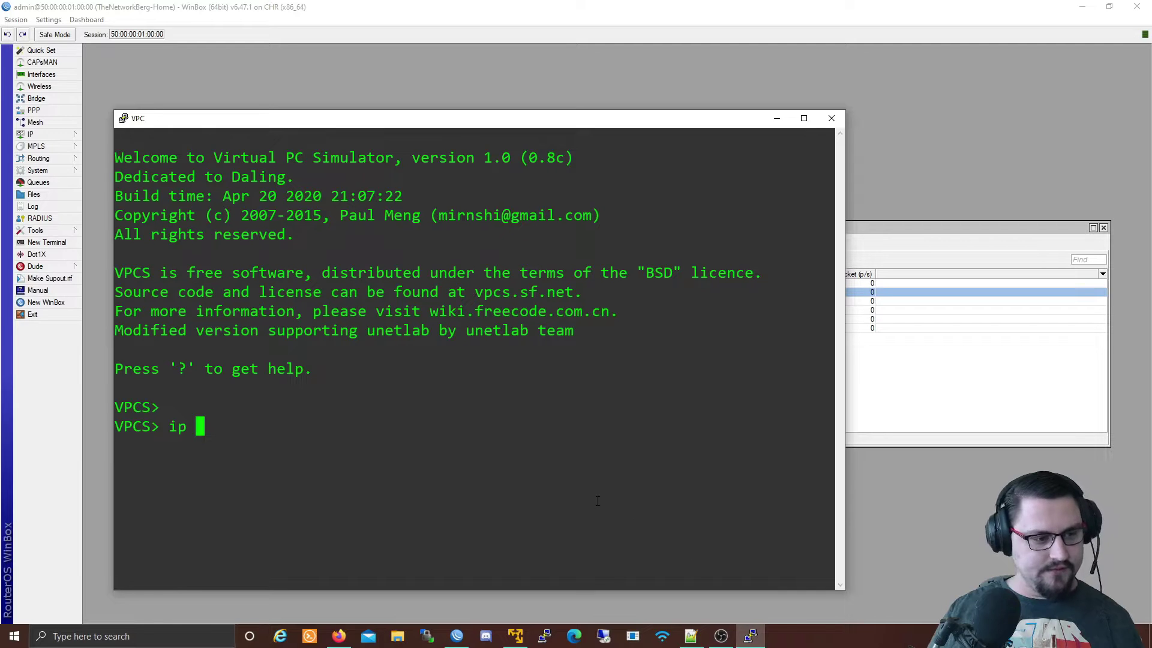
{"action": "type", "text": "ip "}
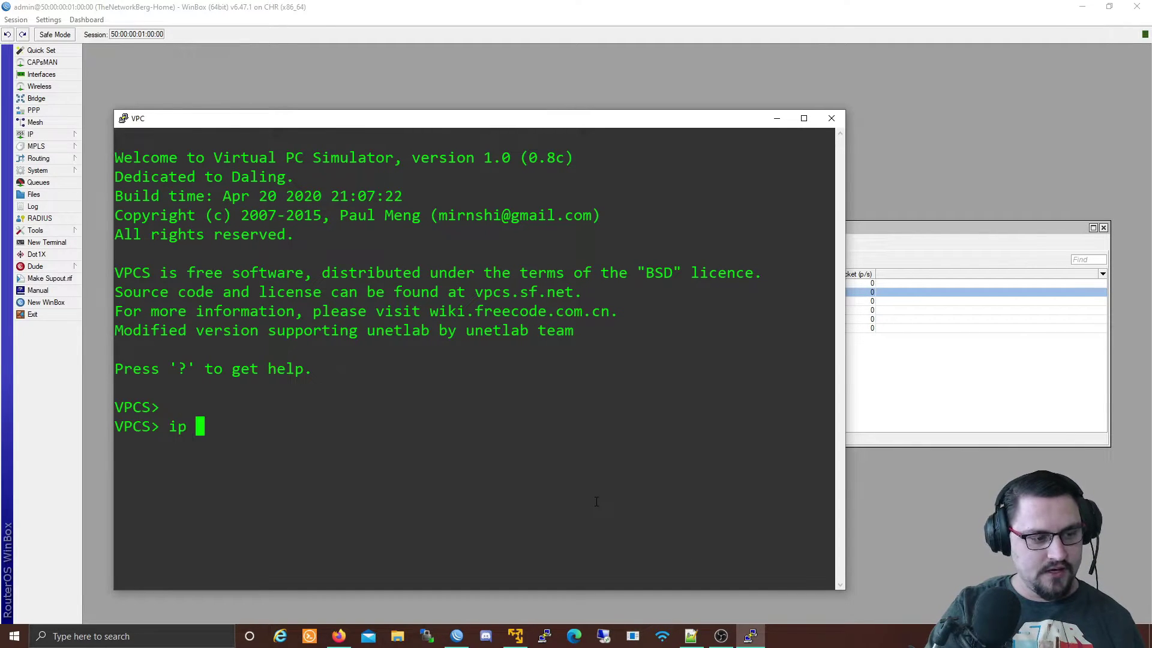
{"action": "type", "text": "192.168"}
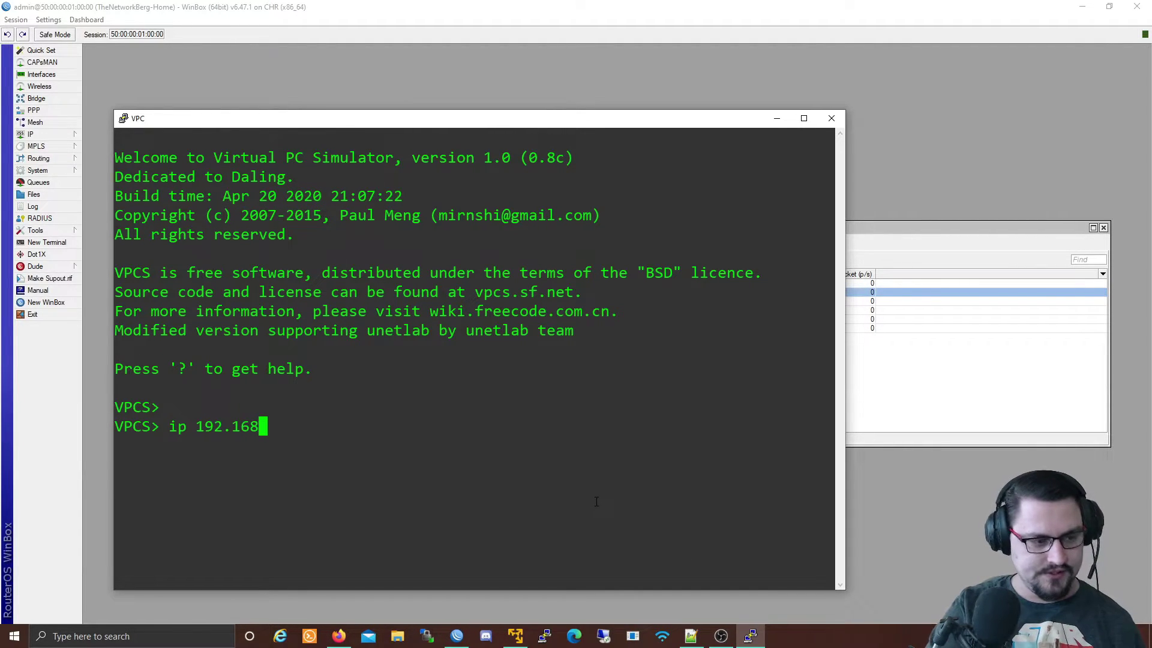
{"action": "type", "text": ".0.50/2"}
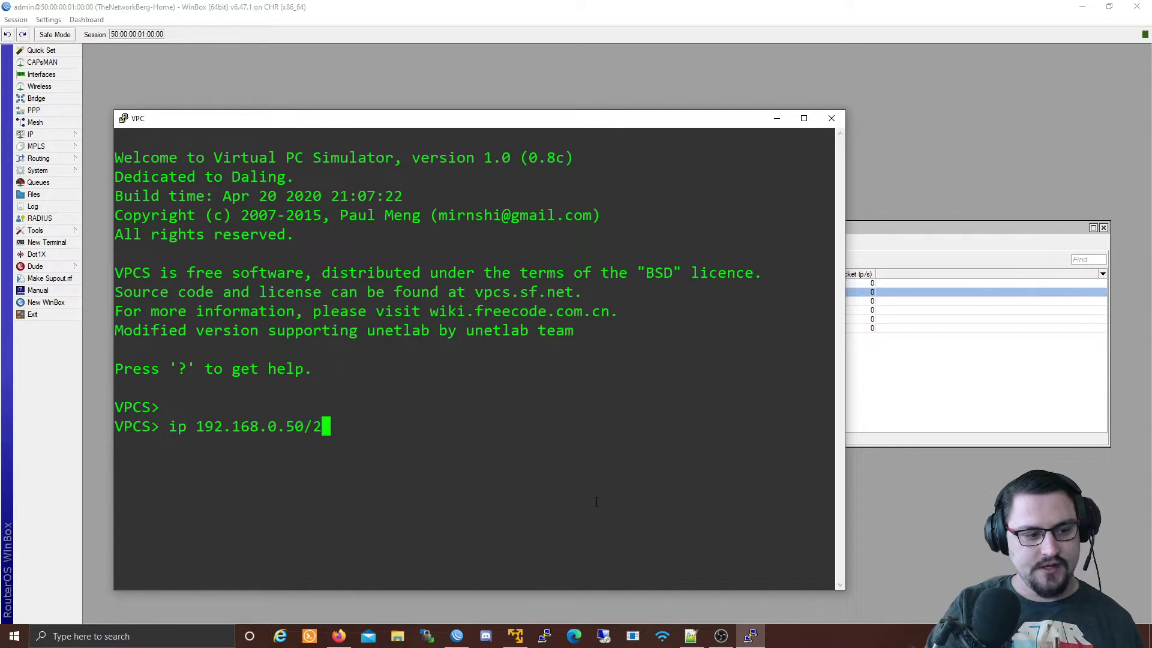
{"action": "type", "text": "4 192"}
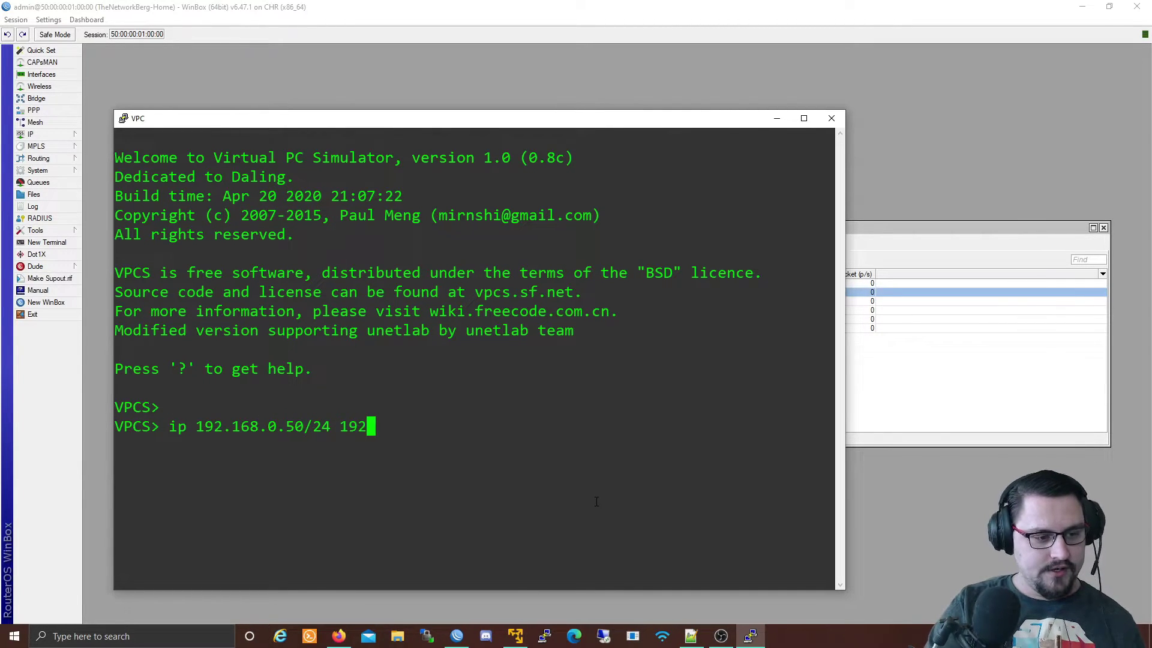
{"action": "type", "text": ".168.0.1"}
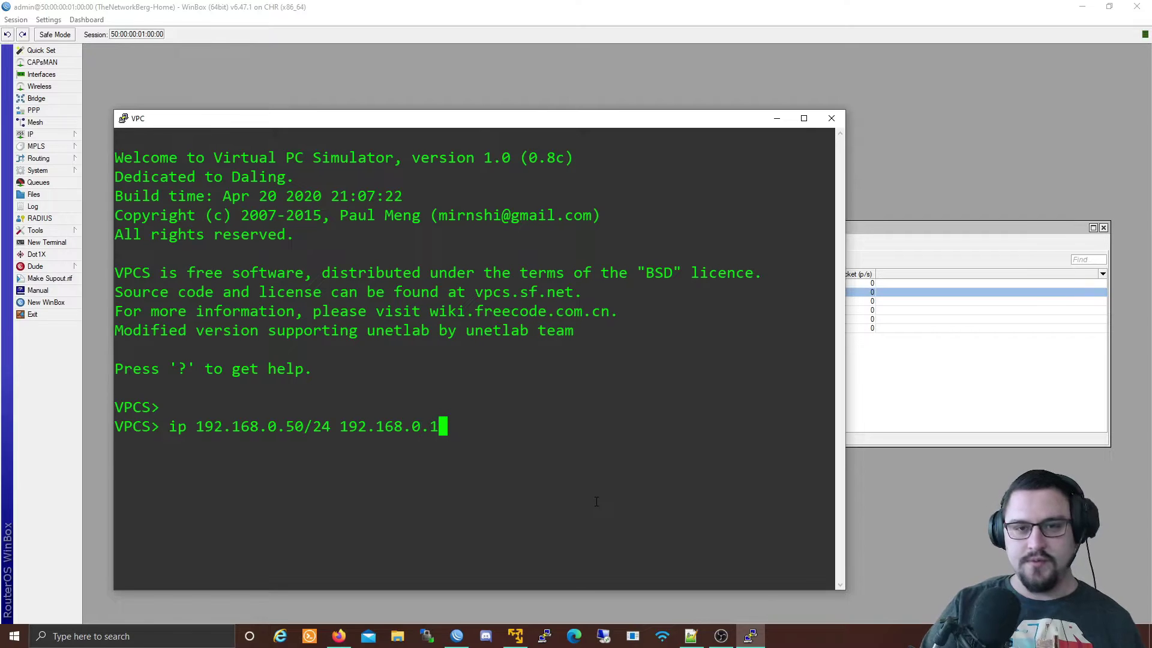
{"action": "key", "text": "Return"}
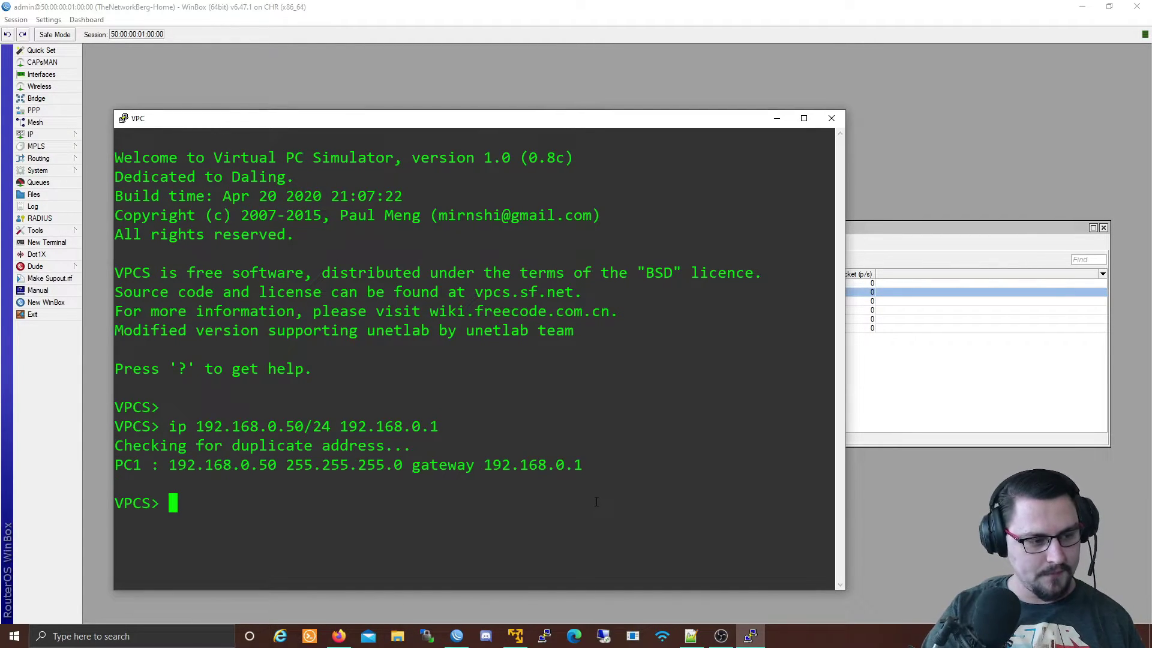
Ping 192.168.0.1 from VPC3, then select the LAN VLAN in WinBox's interface list.
{"action": "key", "text": "Return"}
{"action": "key", "text": "Return"}
{"action": "type", "text": "ping 192.168.0.1"}
{"action": "key", "text": "Return"}
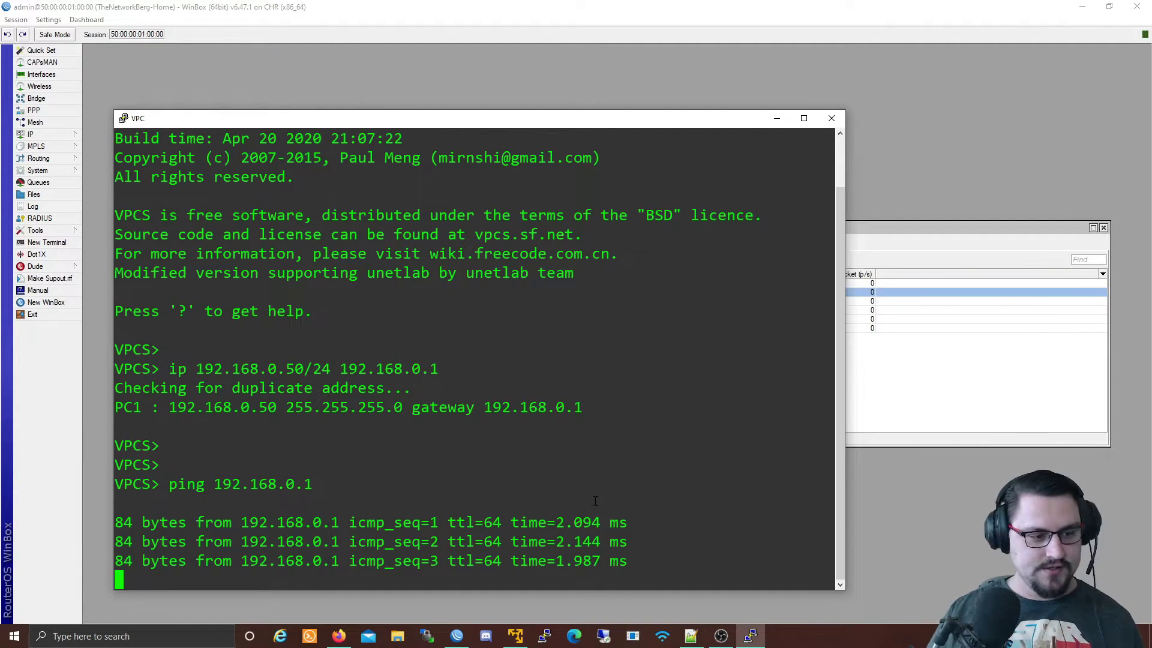
{"action": "key", "text": "ctrl+c"}
{"action": "left_click", "coordinate": [887, 390]}
{"action": "left_click", "coordinate": [205, 302]}
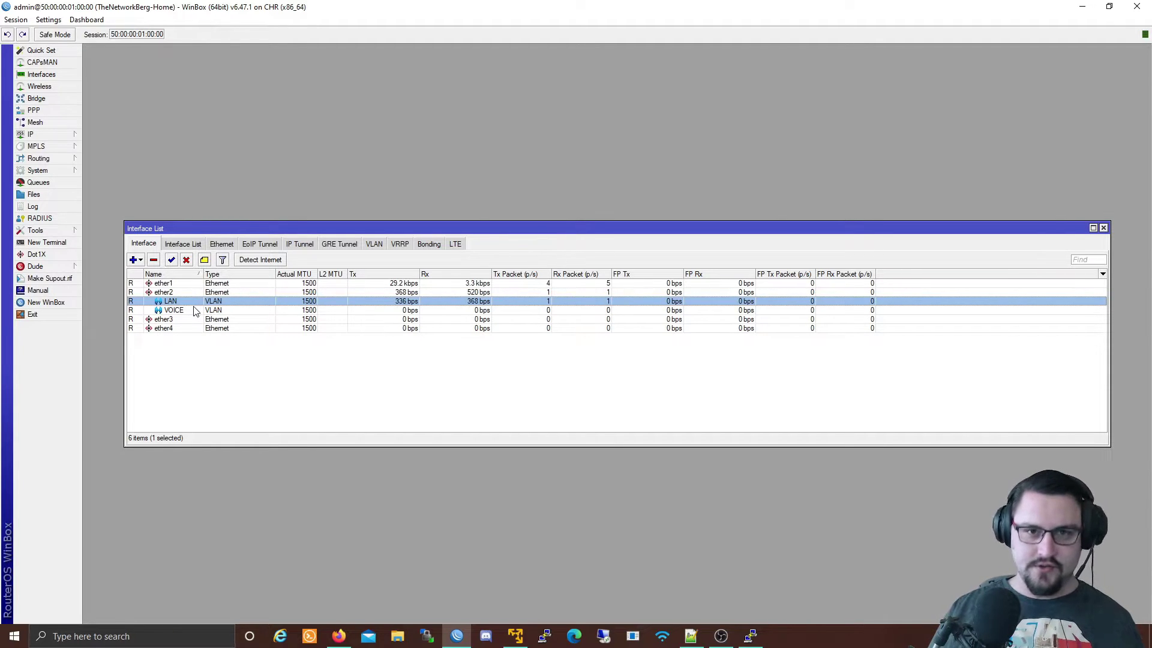
Add IP address 172.20.20.1/28 on the VOICE VLAN, giving network 172.20.20.0.
{"action": "left_click", "coordinate": [163, 293]}
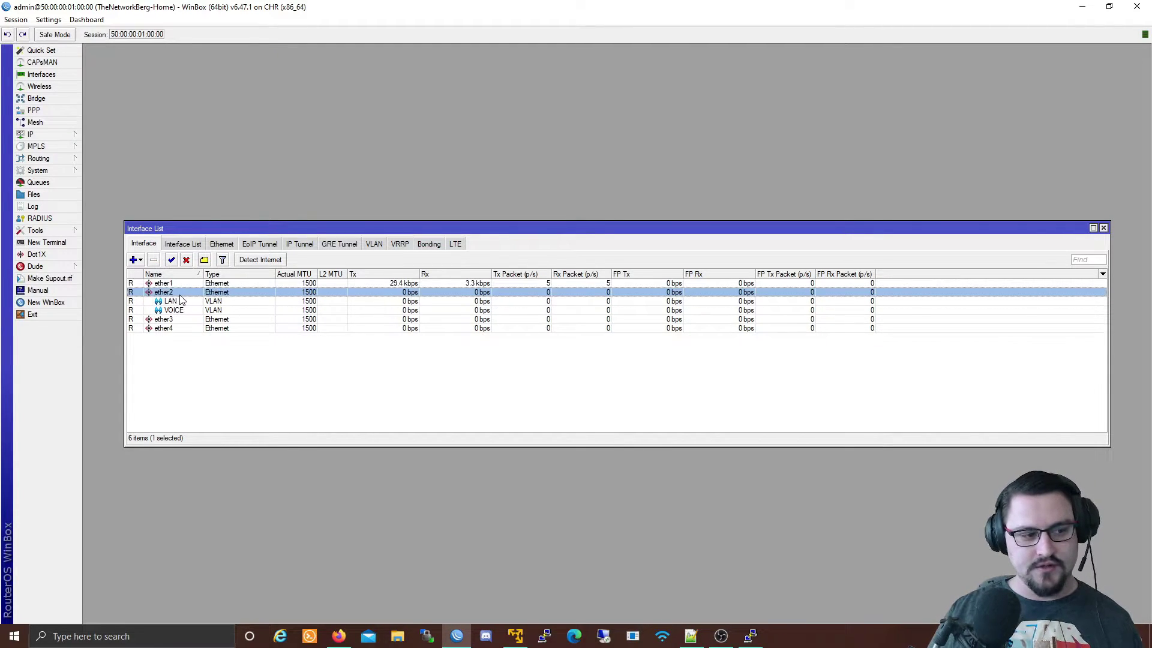
{"action": "left_click", "coordinate": [173, 311]}
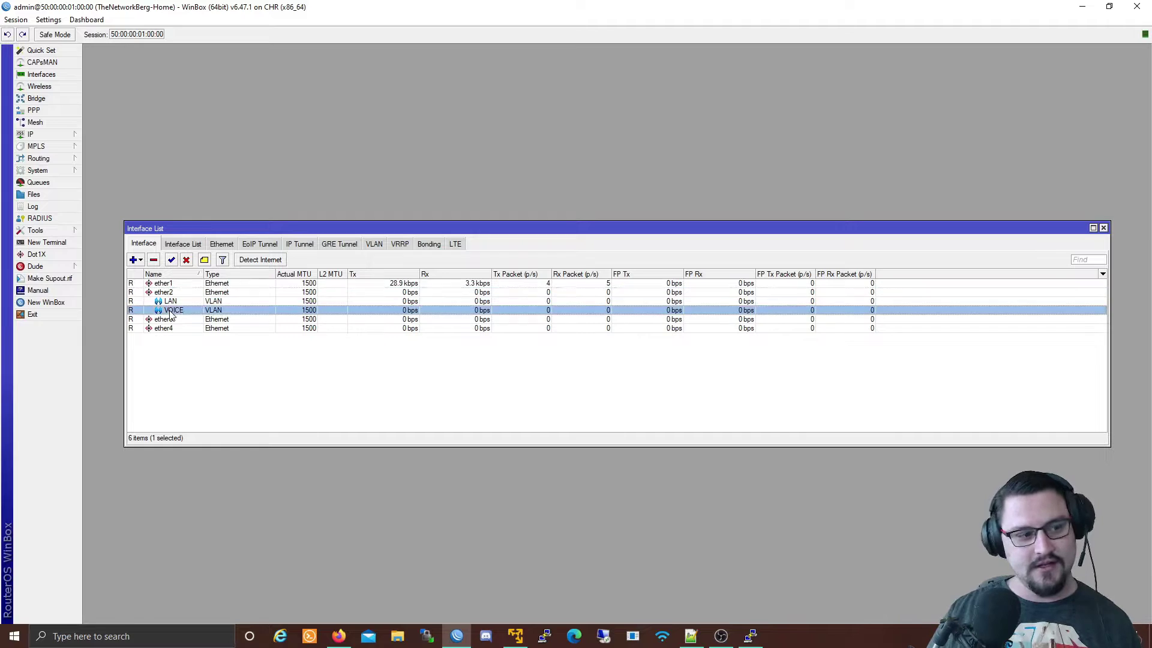
{"action": "left_click", "coordinate": [172, 302]}
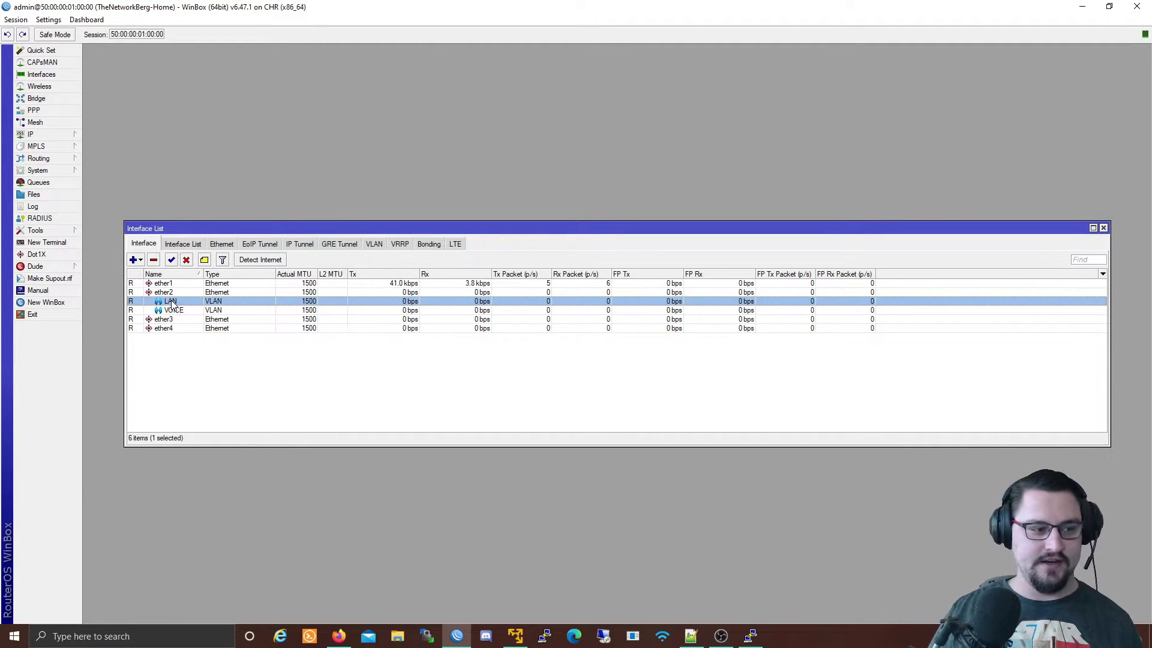
{"action": "left_click", "coordinate": [67, 137]}
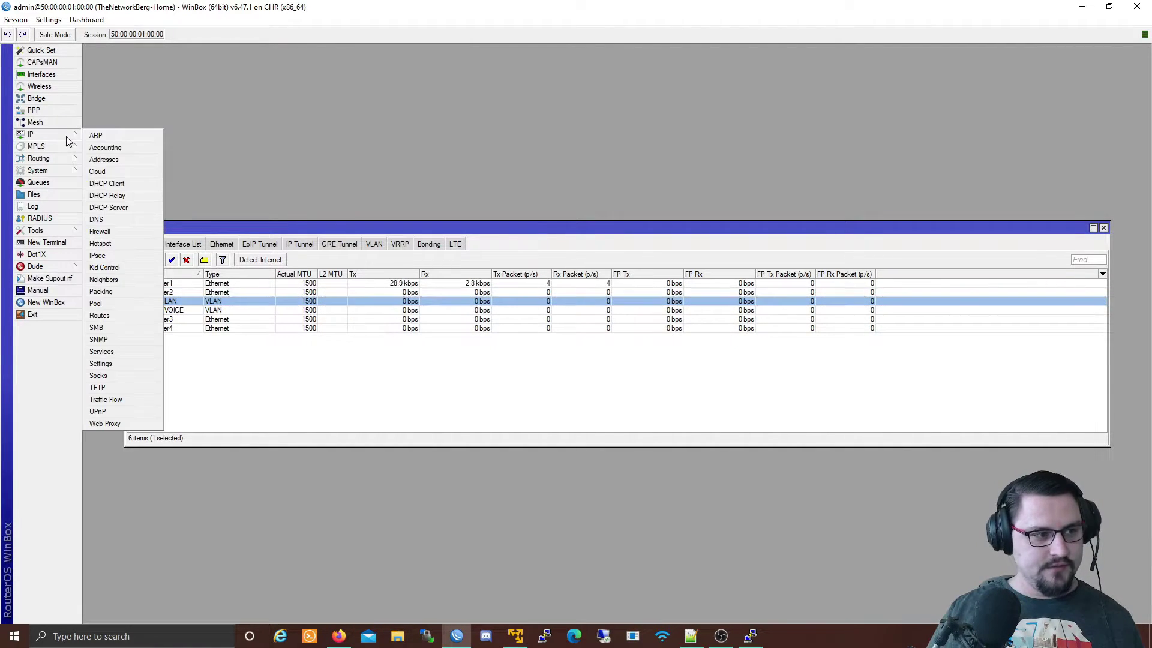
{"action": "left_click", "coordinate": [103, 159]}
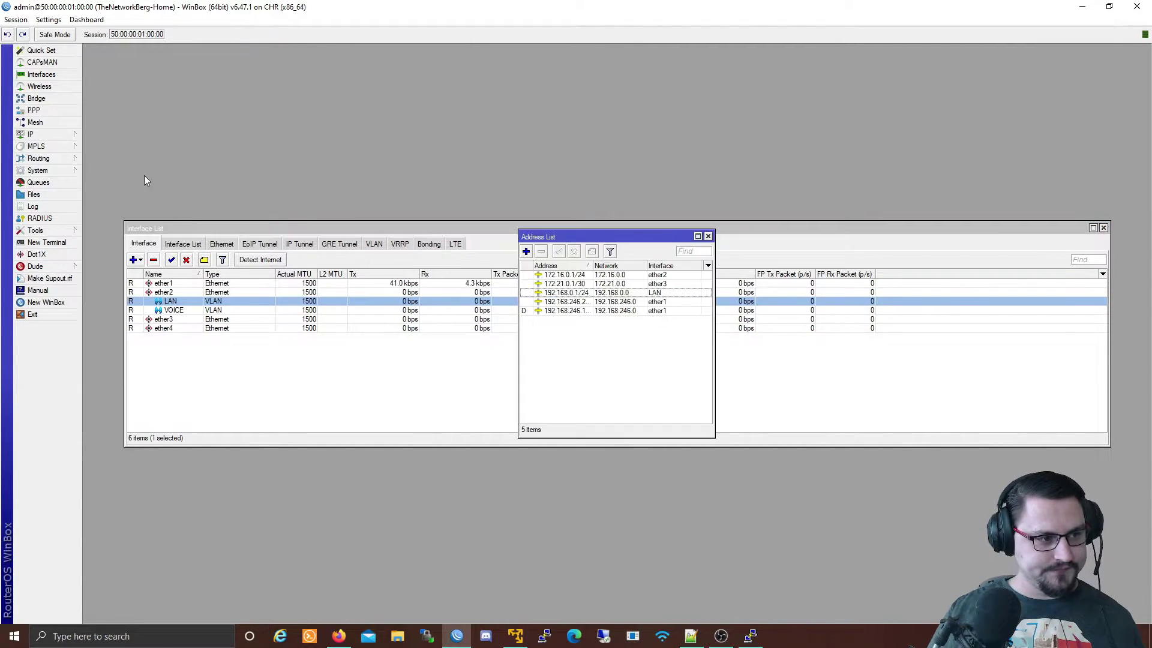
{"action": "left_click", "coordinate": [526, 252]}
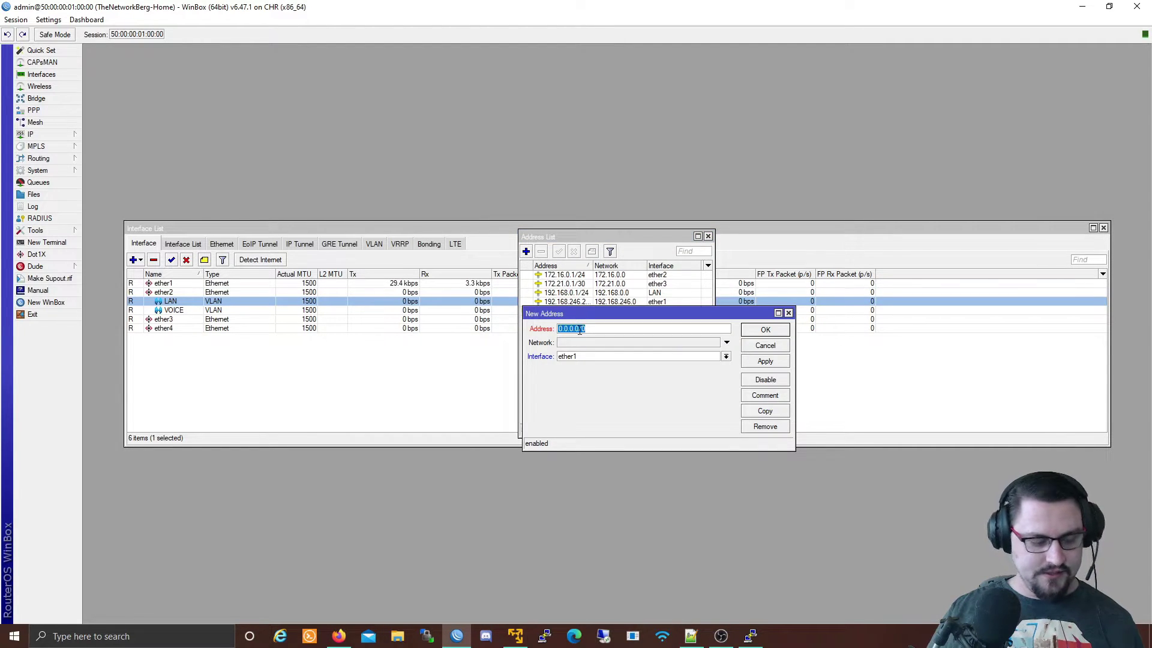
{"action": "type", "text": "172."}
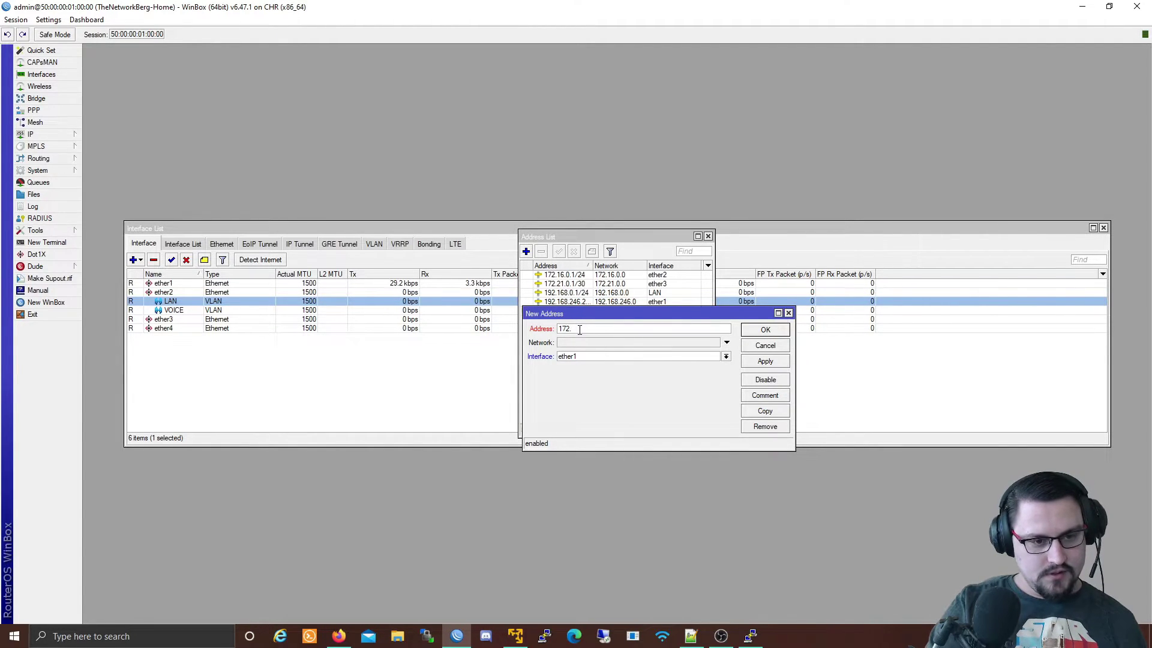
{"action": "type", "text": "20.20.1/"}
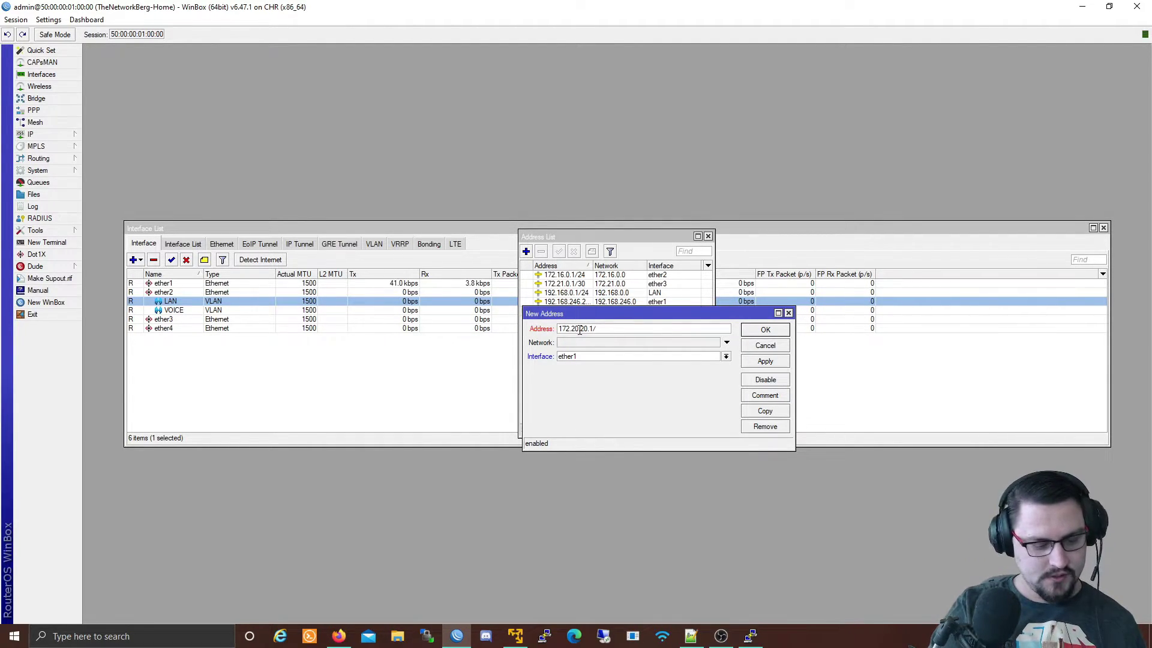
{"action": "type", "text": "28"}
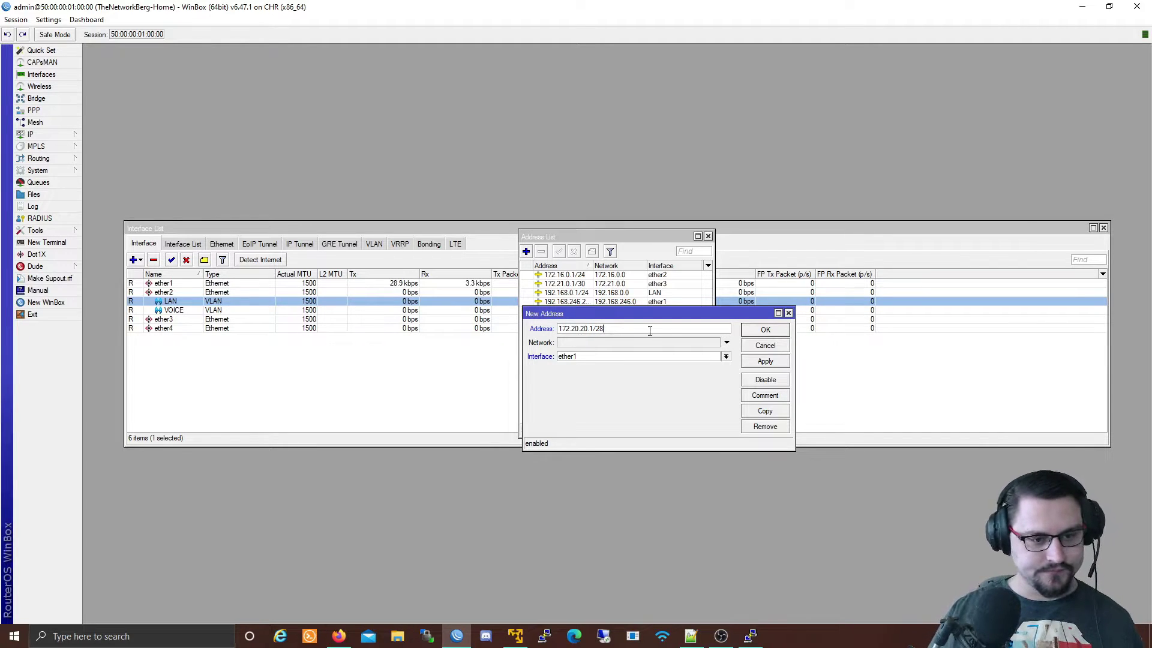
{"action": "key", "text": "ctrl+a"}
{"action": "left_click", "coordinate": [569, 357]}
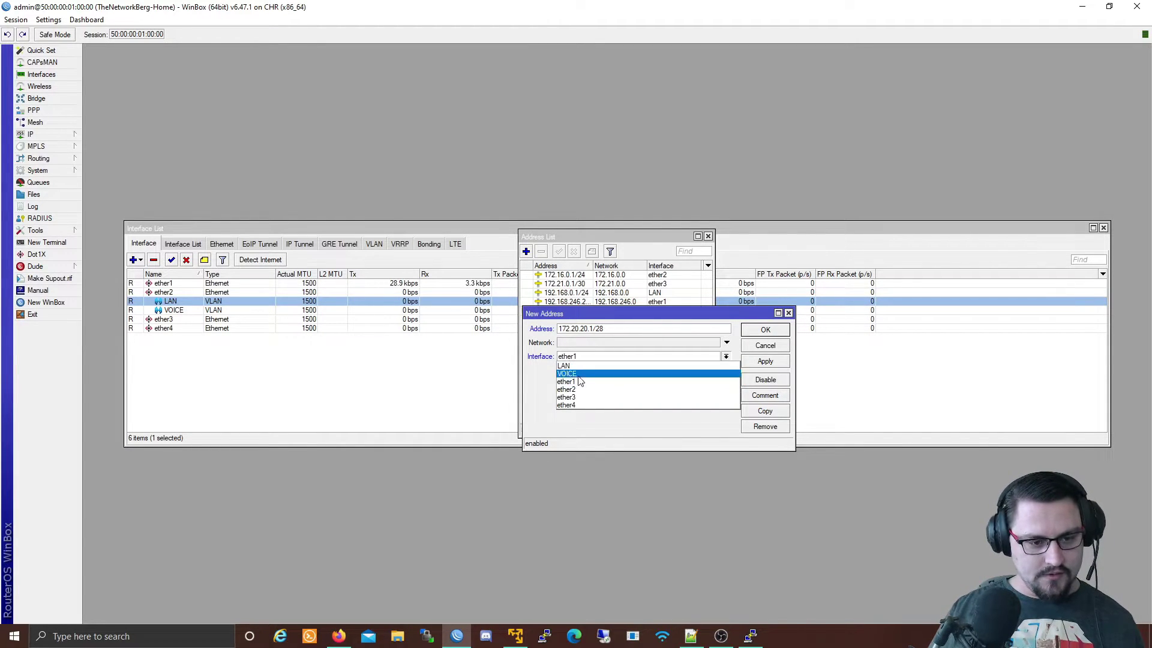
{"action": "left_click", "coordinate": [585, 373]}
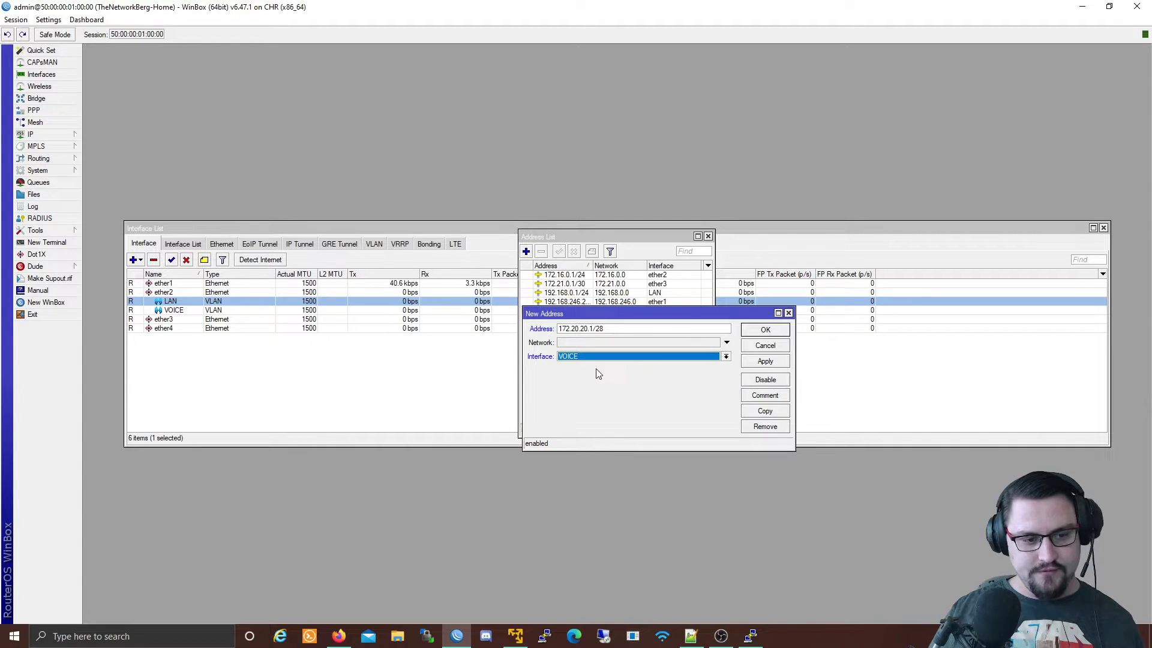
{"action": "left_click", "coordinate": [767, 361]}
{"action": "left_click", "coordinate": [765, 330]}
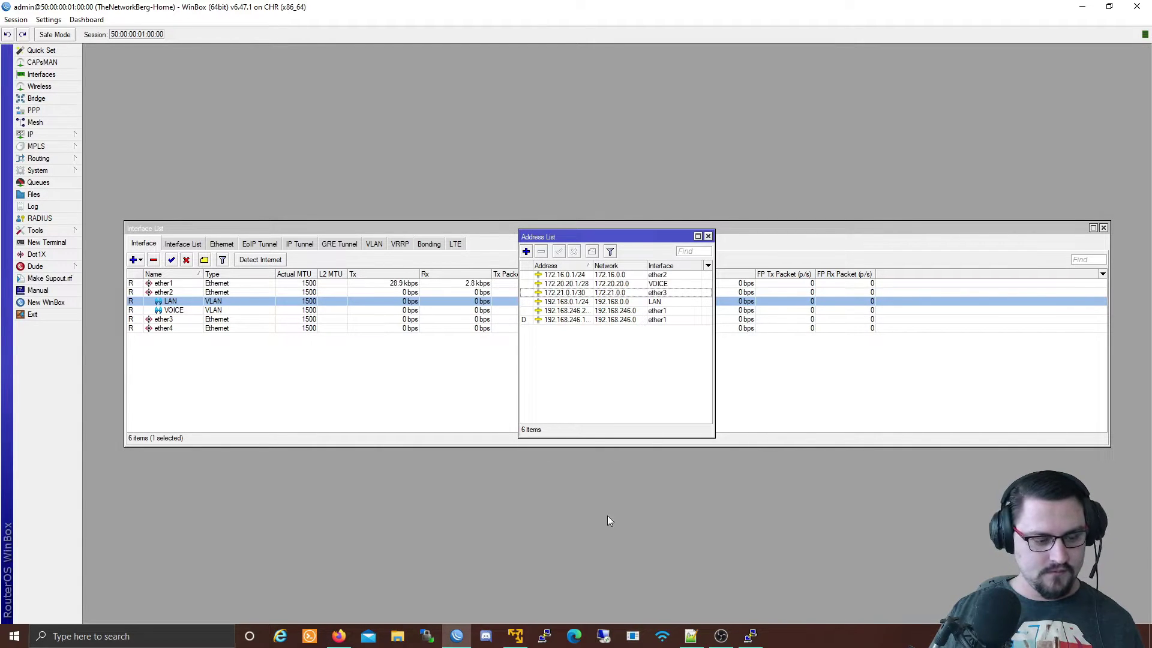
Give VPC4 the address 172.20.20.5/28 with gateway 172.20.20.1.
{"action": "right_click", "coordinate": [457, 635]}
{"action": "left_click", "coordinate": [339, 637]}
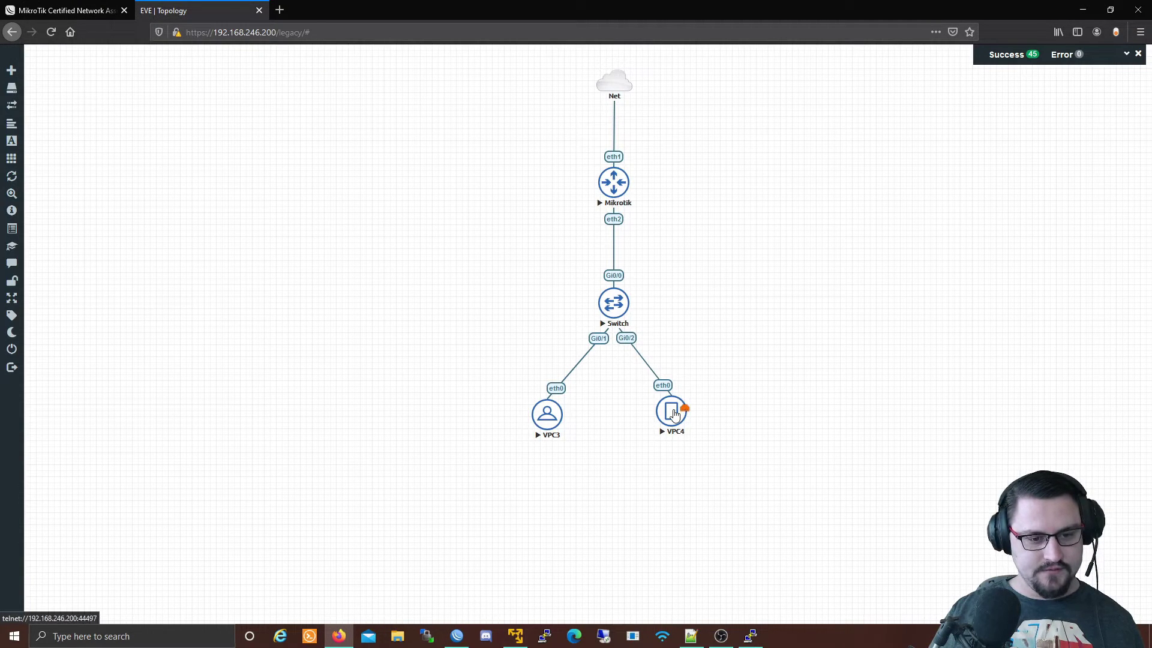
{"action": "left_click", "coordinate": [676, 414]}
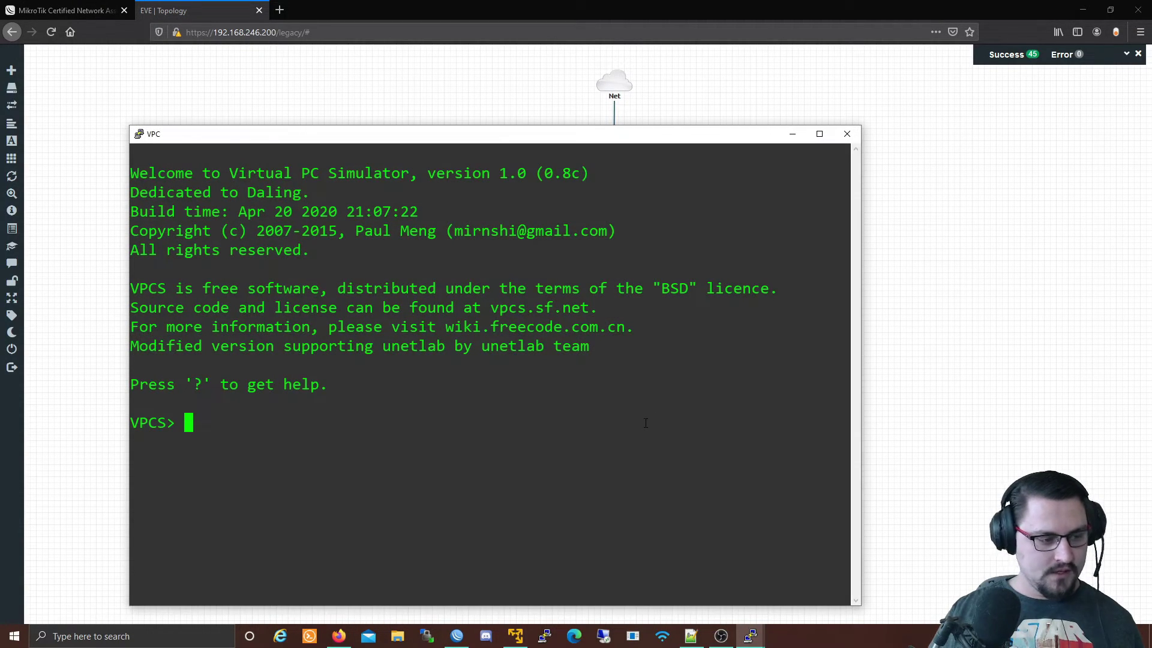
{"action": "type", "text": "ip "}
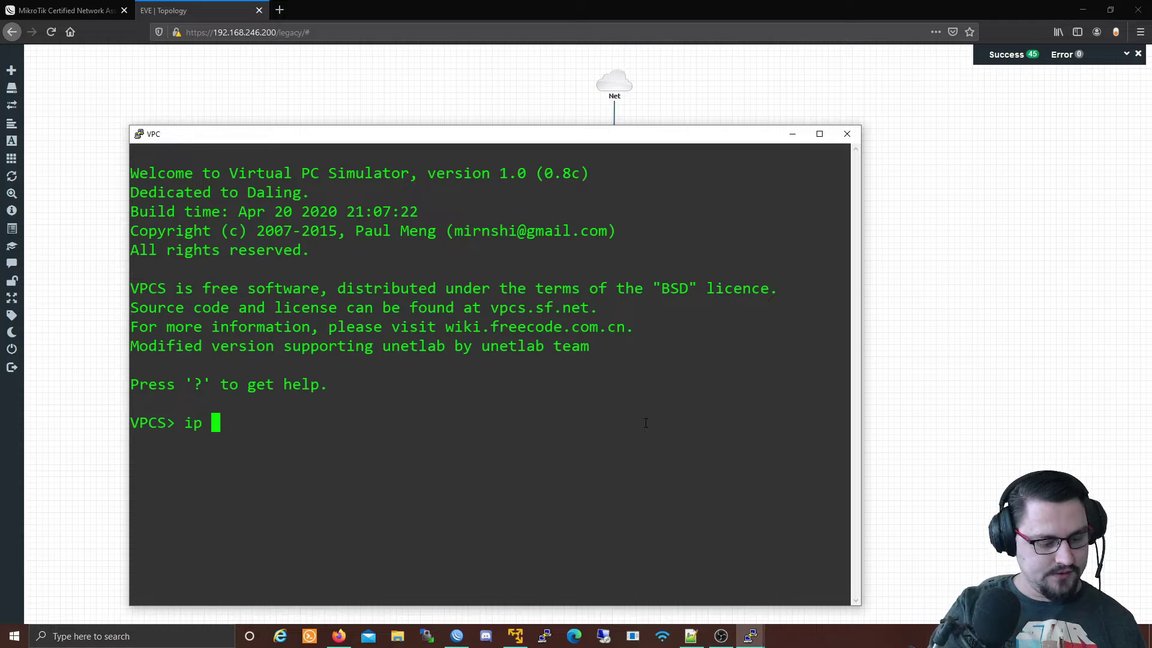
{"action": "type", "text": "172.20.20.5"}
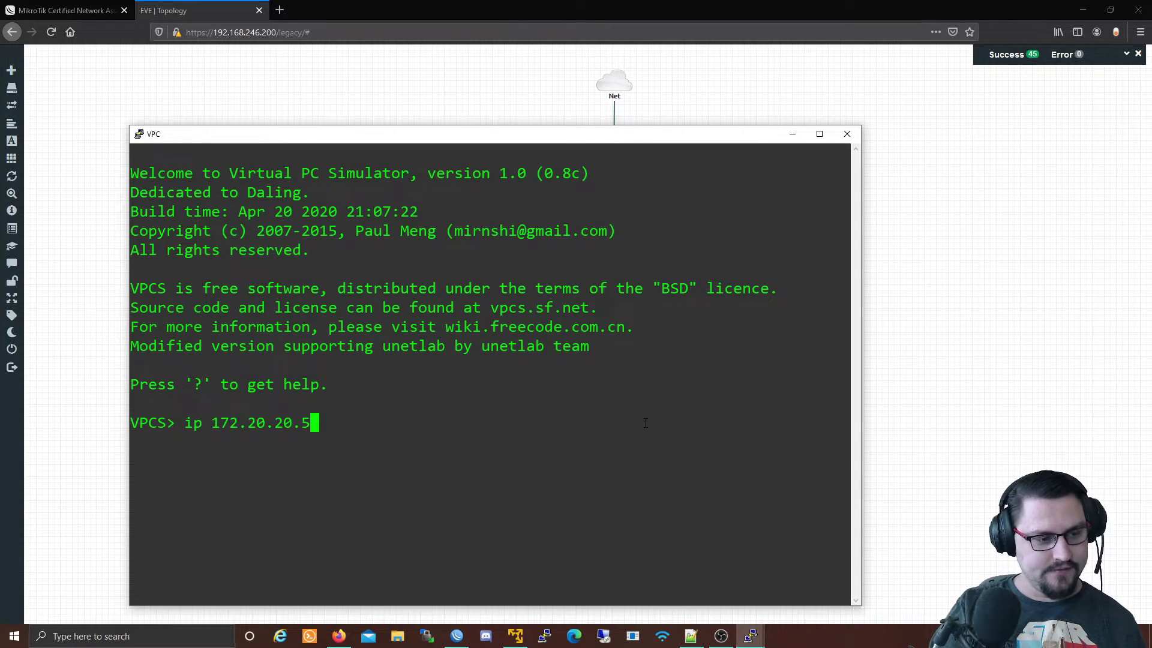
{"action": "type", "text": "/2"}
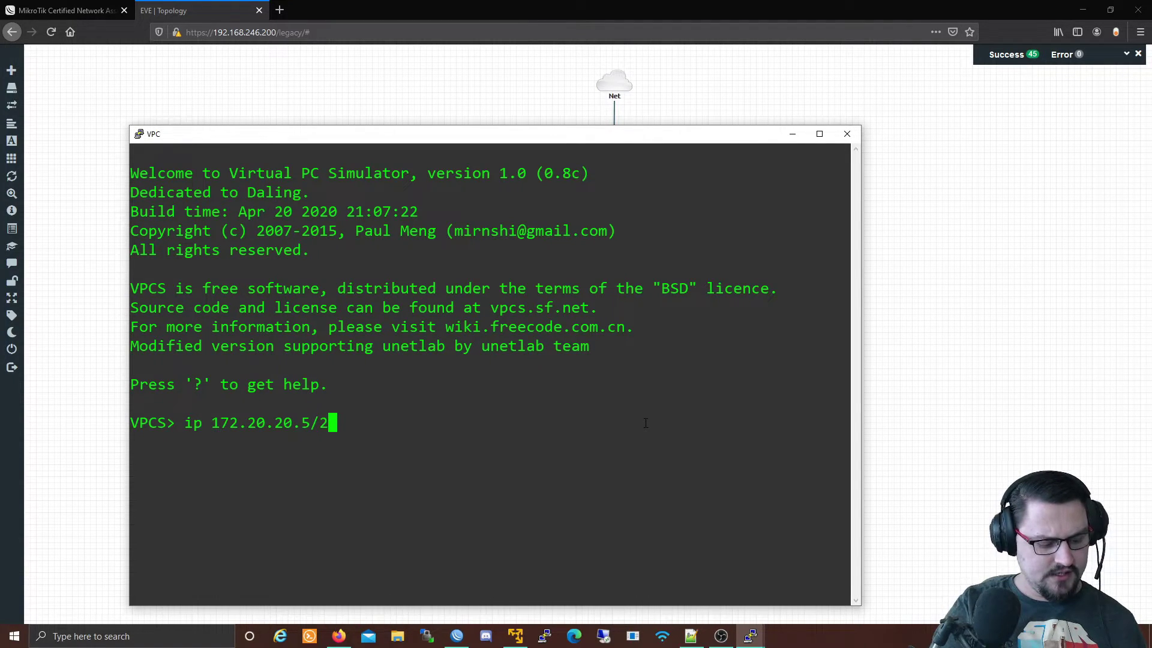
{"action": "type", "text": "8 172.20.20.1"}
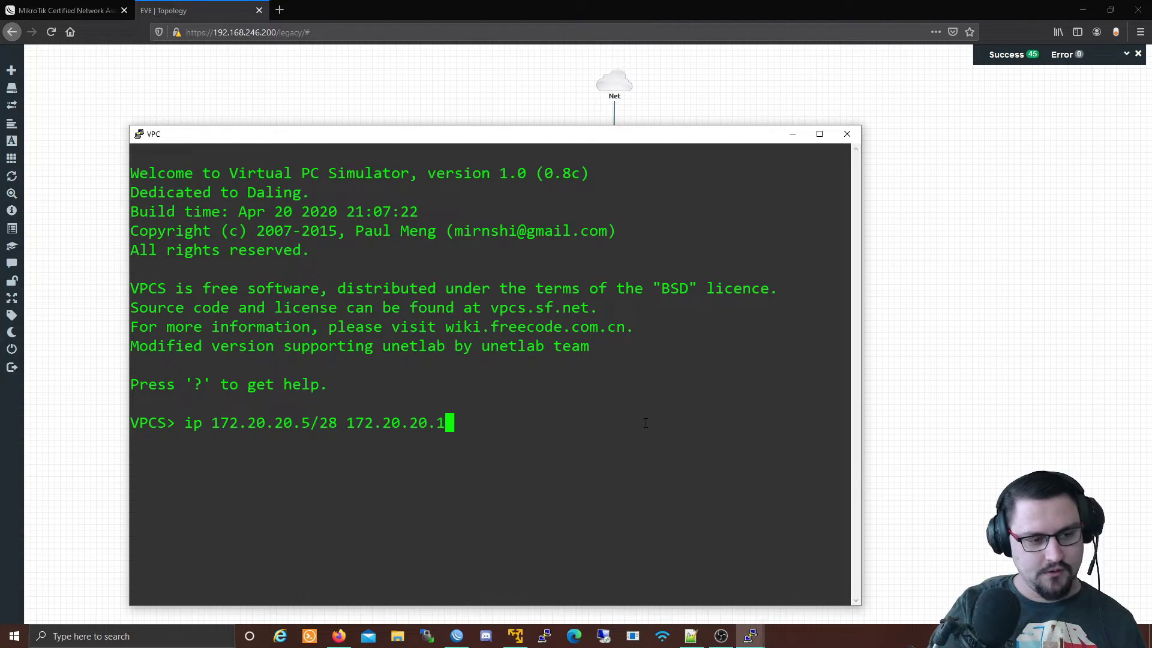
{"action": "key", "text": "Return"}
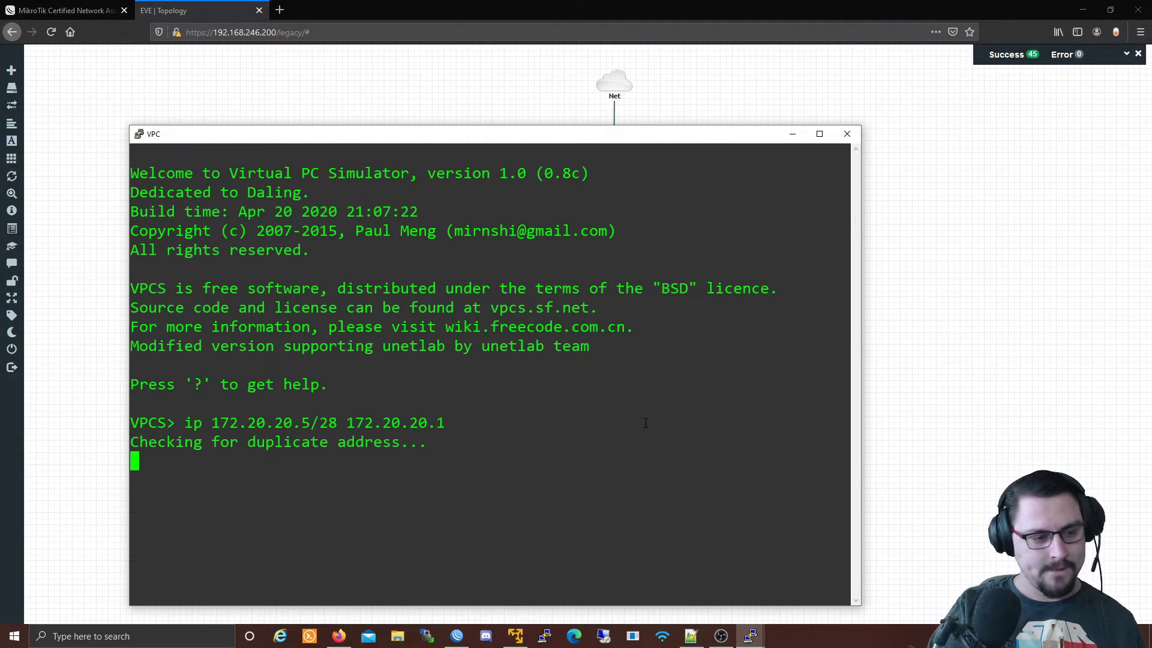
Ping the gateway 172.20.20.1 from VPC4, then return to the lab topology.
{"action": "key", "text": "Return"}
{"action": "key", "text": "Return"}
{"action": "type", "text": "ping "}
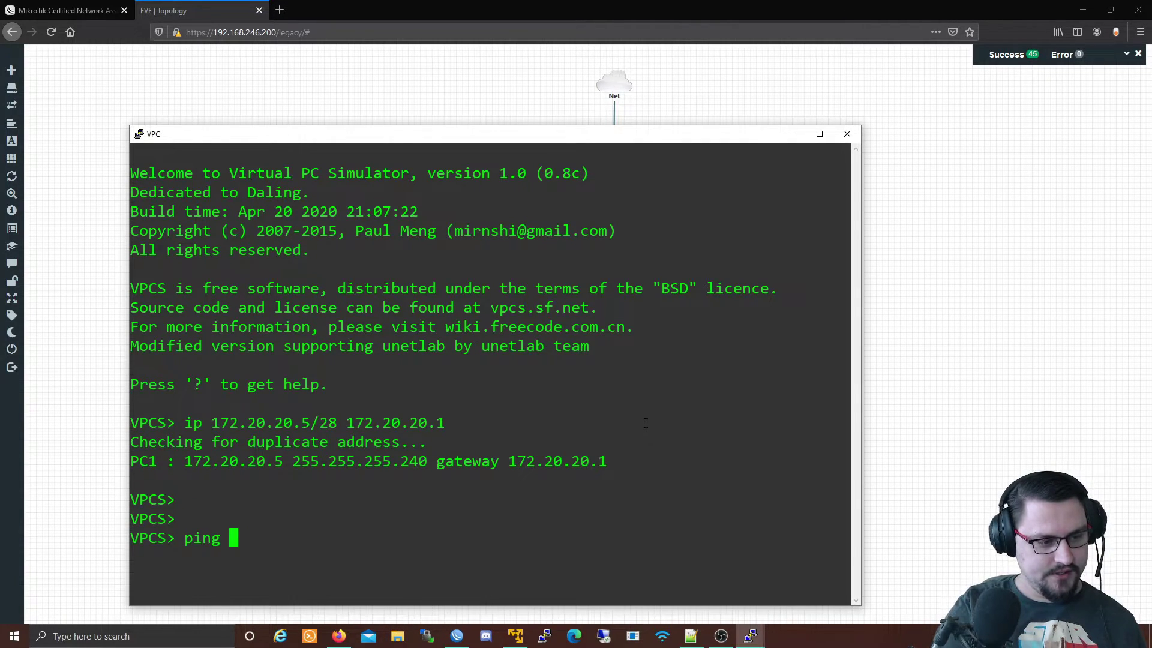
{"action": "type", "text": "172.20.20.1"}
{"action": "key", "text": "Return"}
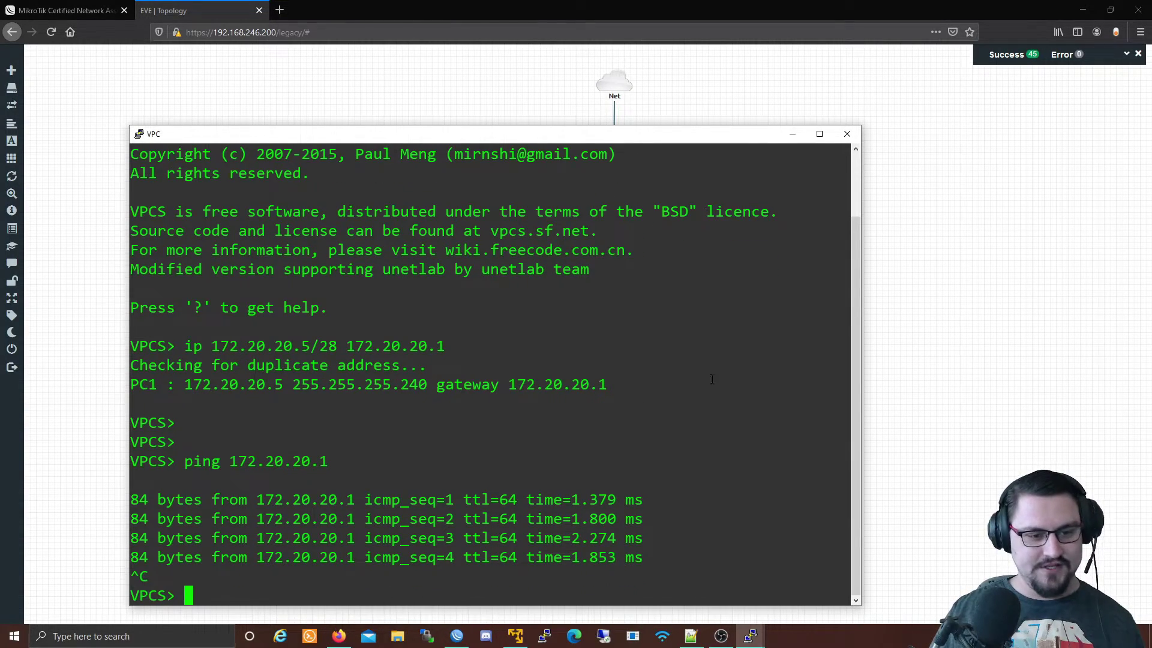
{"action": "left_click", "coordinate": [953, 354]}
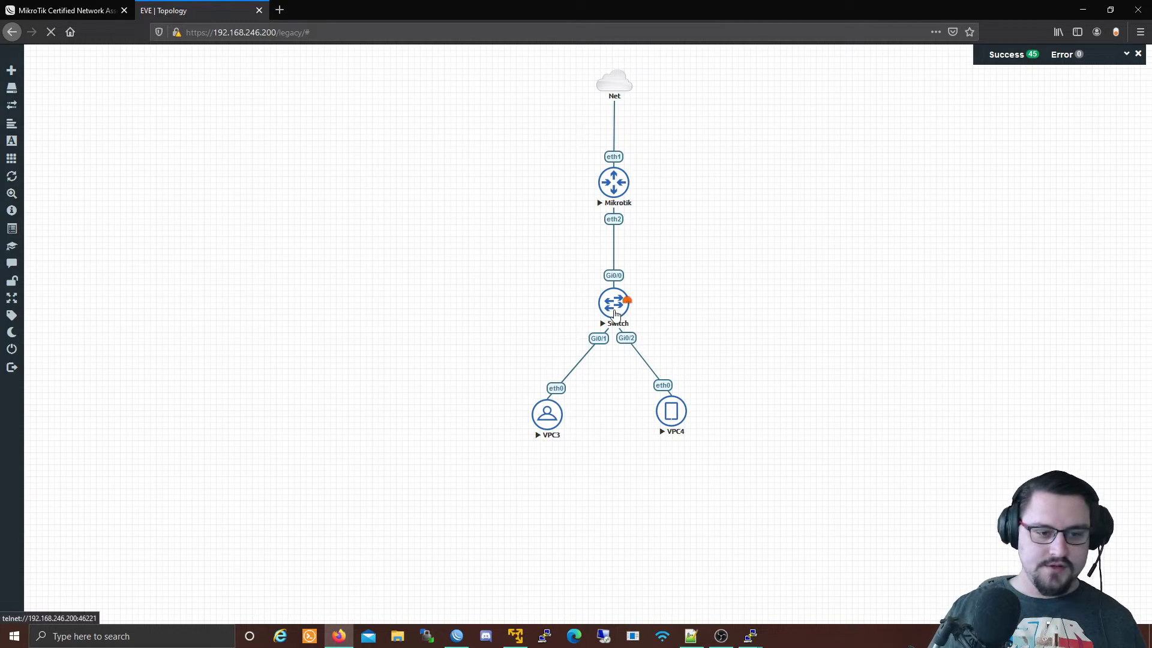
In the Switch console, enter enable mode and run show vlan.
{"action": "left_click", "coordinate": [612, 306]}
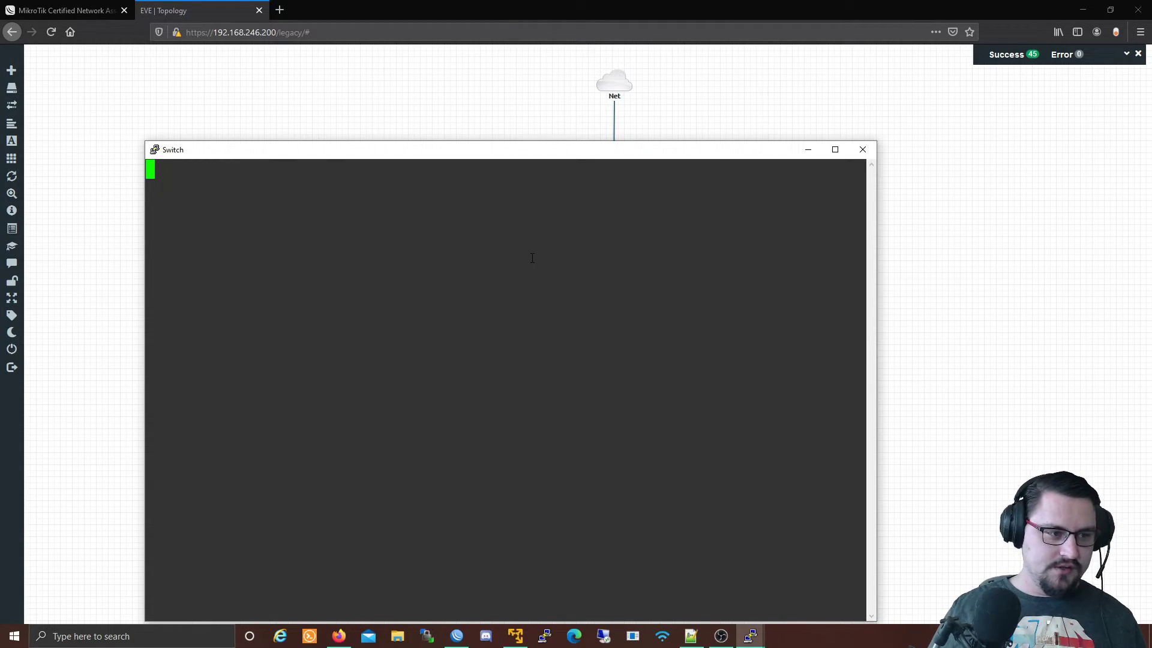
{"action": "key", "text": "Return"}
{"action": "key", "text": "Return"}
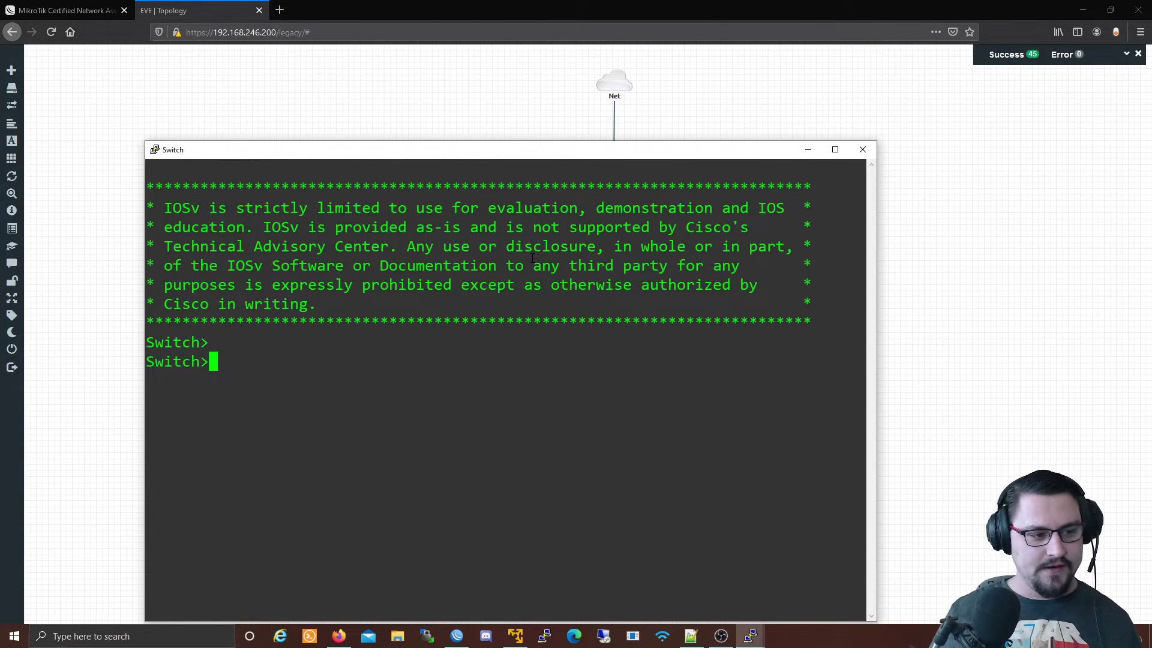
{"action": "type", "text": "en"}
{"action": "key", "text": "Return"}
{"action": "key", "text": "Return"}
{"action": "type", "text": "show vlan"}
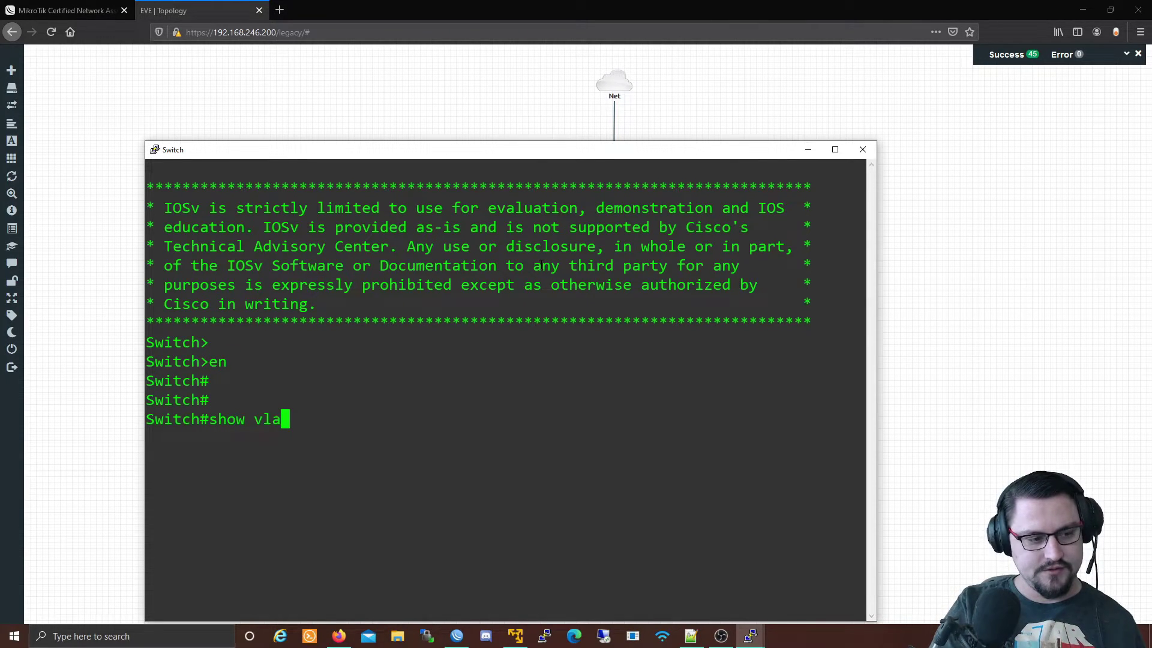
{"action": "key", "text": "Return"}
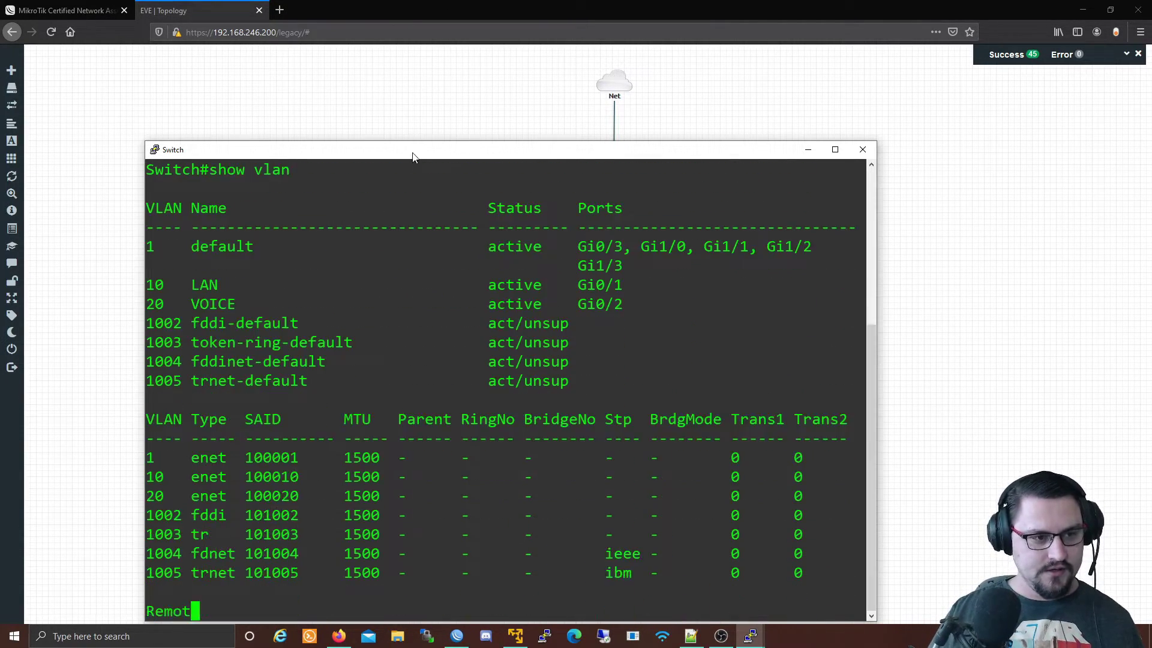
Enlarge the console and highlight the VLAN 10 LAN and VLAN 20 VOICE entries.
{"action": "double_click", "coordinate": [409, 144]}
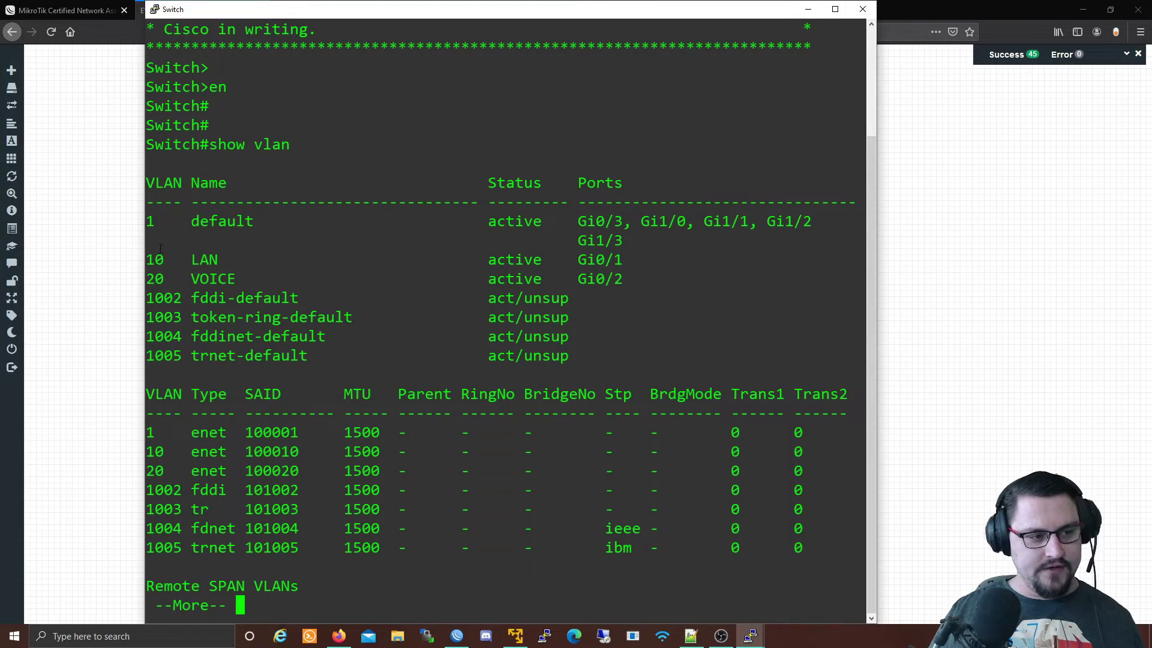
{"action": "left_click_drag", "start_coordinate": [149, 259], "coordinate": [220, 261]}
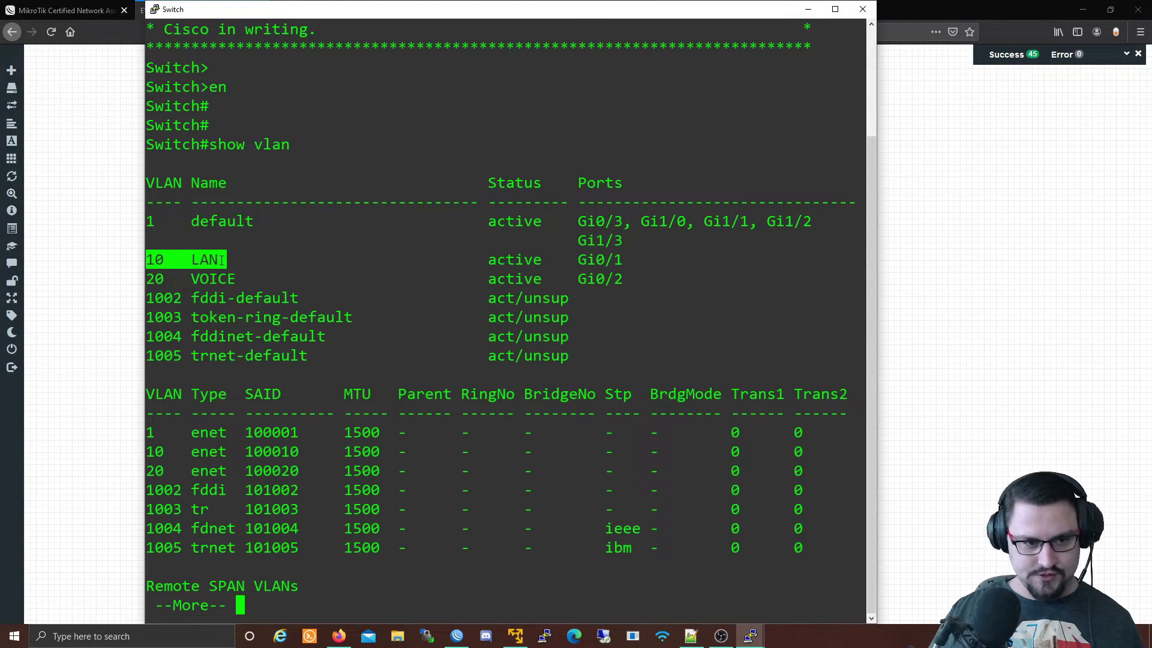
{"action": "left_click_drag", "start_coordinate": [148, 279], "coordinate": [230, 278]}
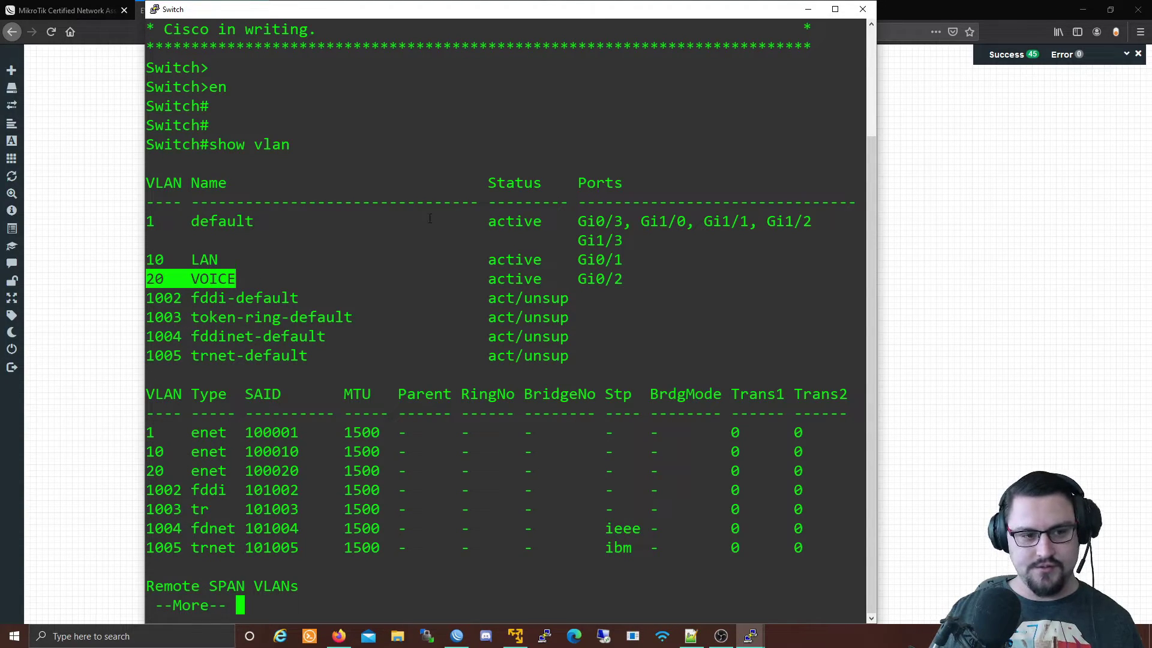
{"action": "left_click_drag", "start_coordinate": [375, 4], "coordinate": [664, 58]}
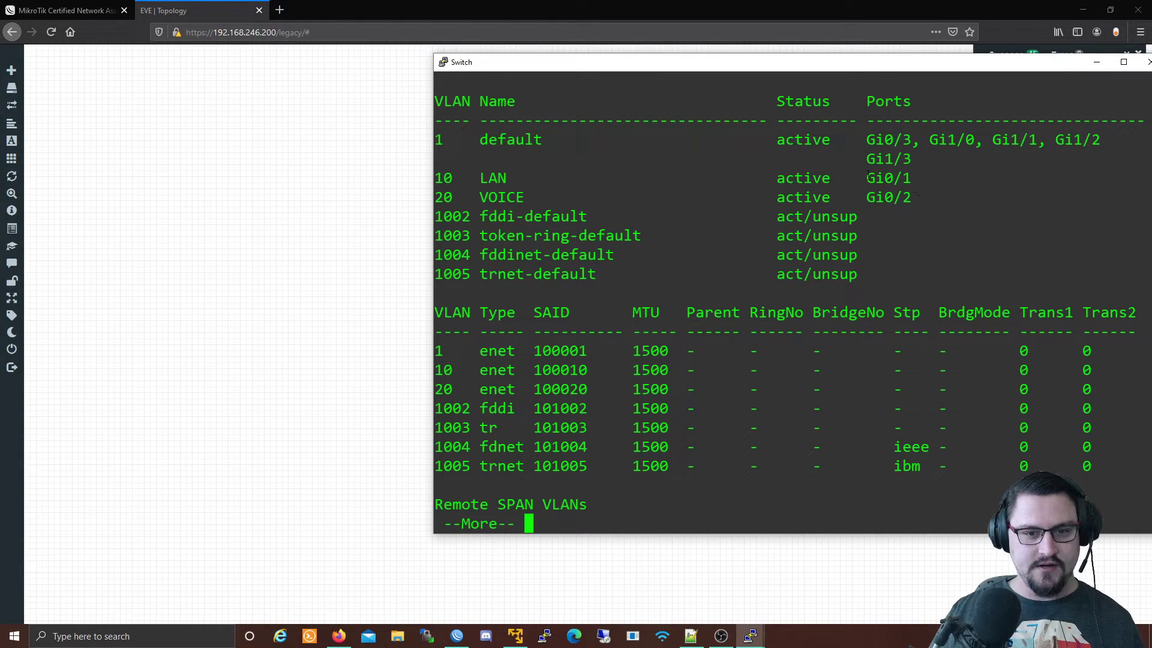
Highlight port Gi0/1 for VLAN 10, and VLAN 20 VOICE on Gi0/2.
{"action": "left_click_drag", "start_coordinate": [868, 174], "coordinate": [909, 178]}
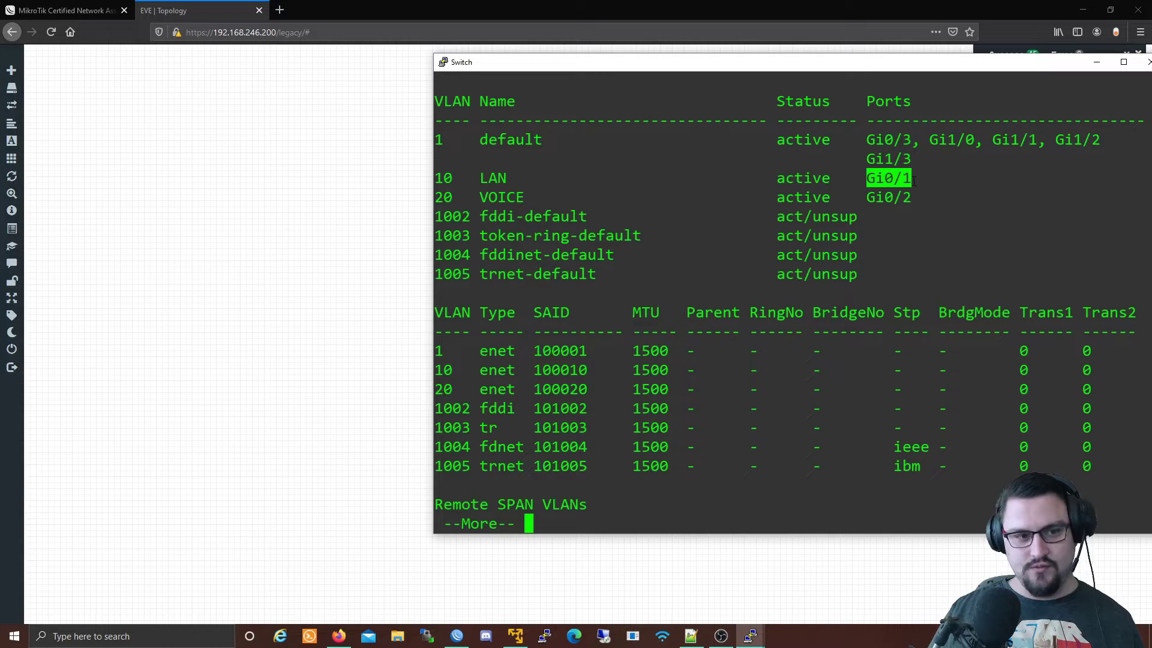
{"action": "left_click_drag", "start_coordinate": [434, 197], "coordinate": [535, 197]}
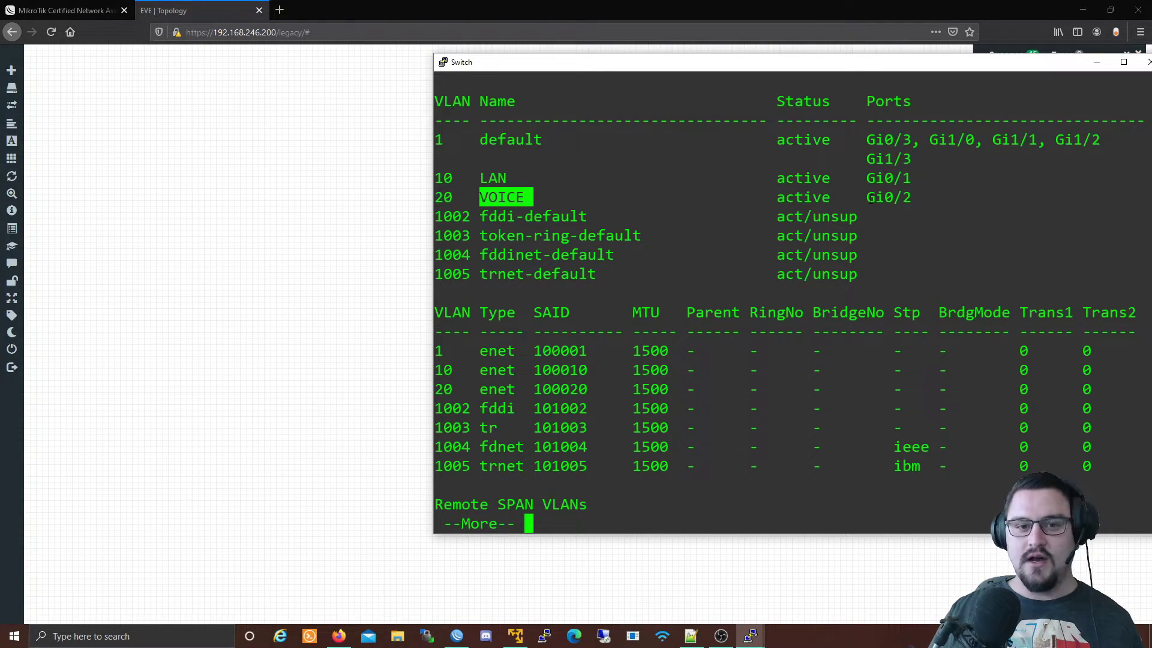
{"action": "left_click_drag", "start_coordinate": [858, 197], "coordinate": [913, 198]}
{"action": "left_click", "coordinate": [880, 200]}
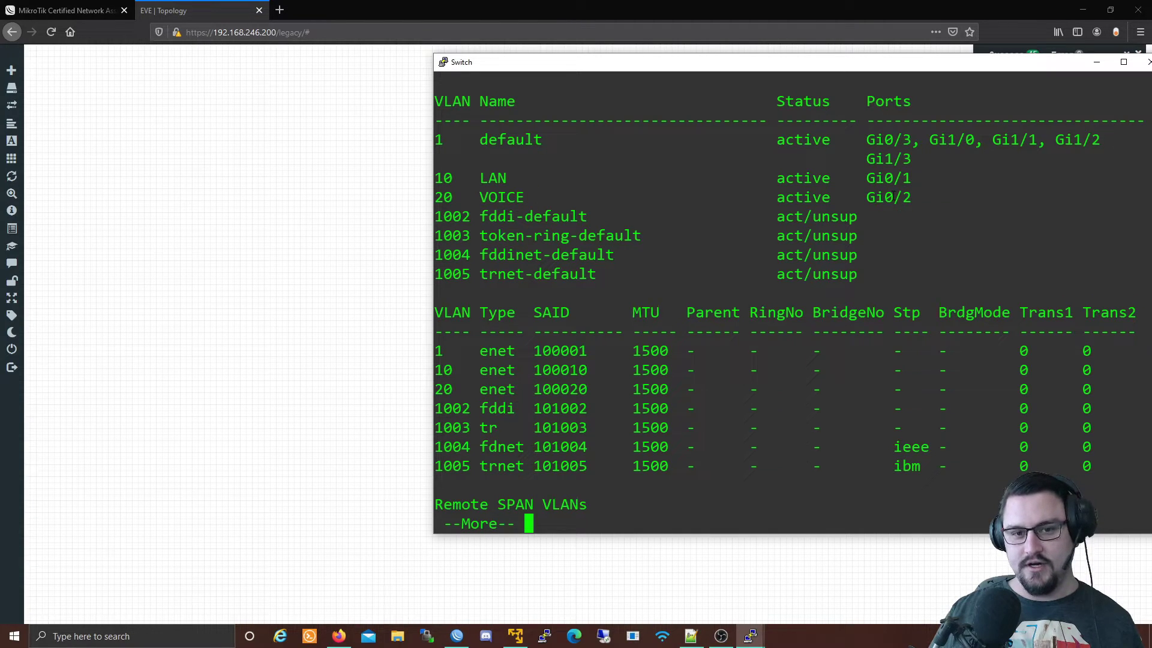
{"action": "left_click_drag", "start_coordinate": [886, 197], "coordinate": [896, 198]}
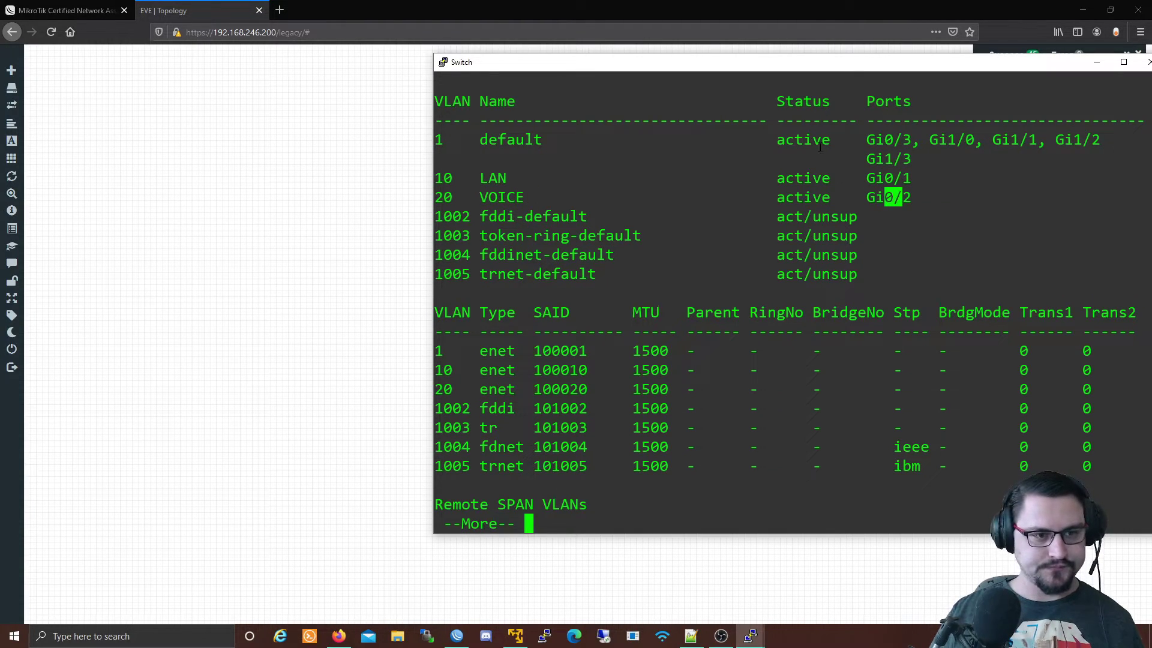
Move the console aside to view VPC3 and VPC4, then close the Switch console.
{"action": "left_click_drag", "start_coordinate": [773, 79], "coordinate": [610, 336]}
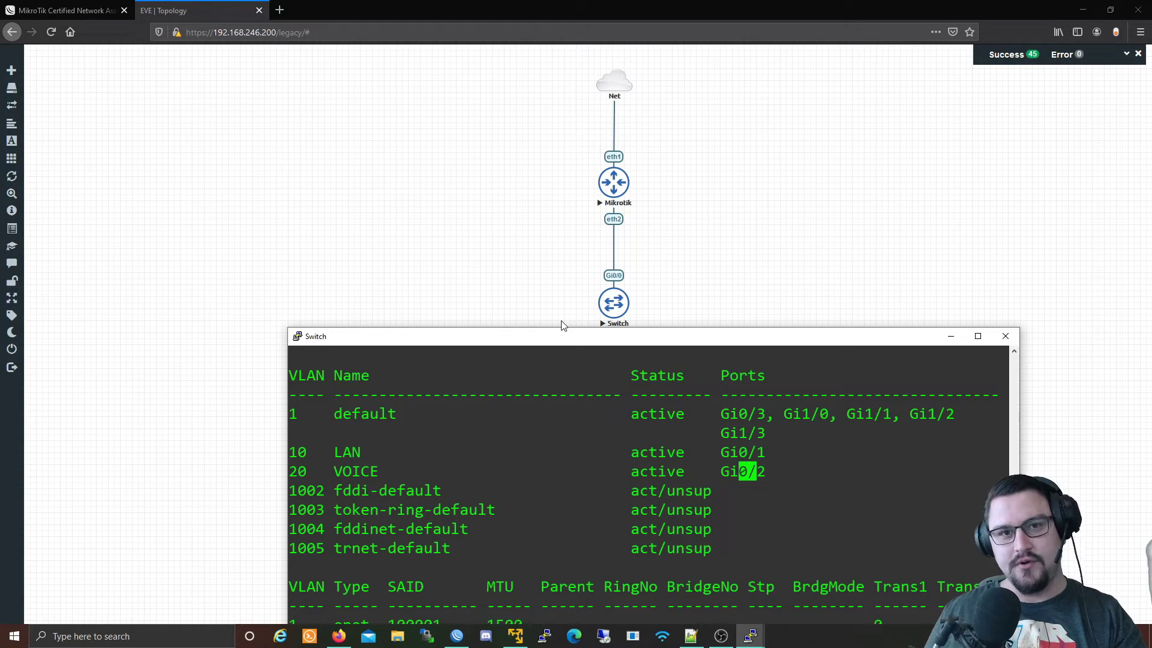
{"action": "left_click_drag", "start_coordinate": [582, 337], "coordinate": [1050, 383]}
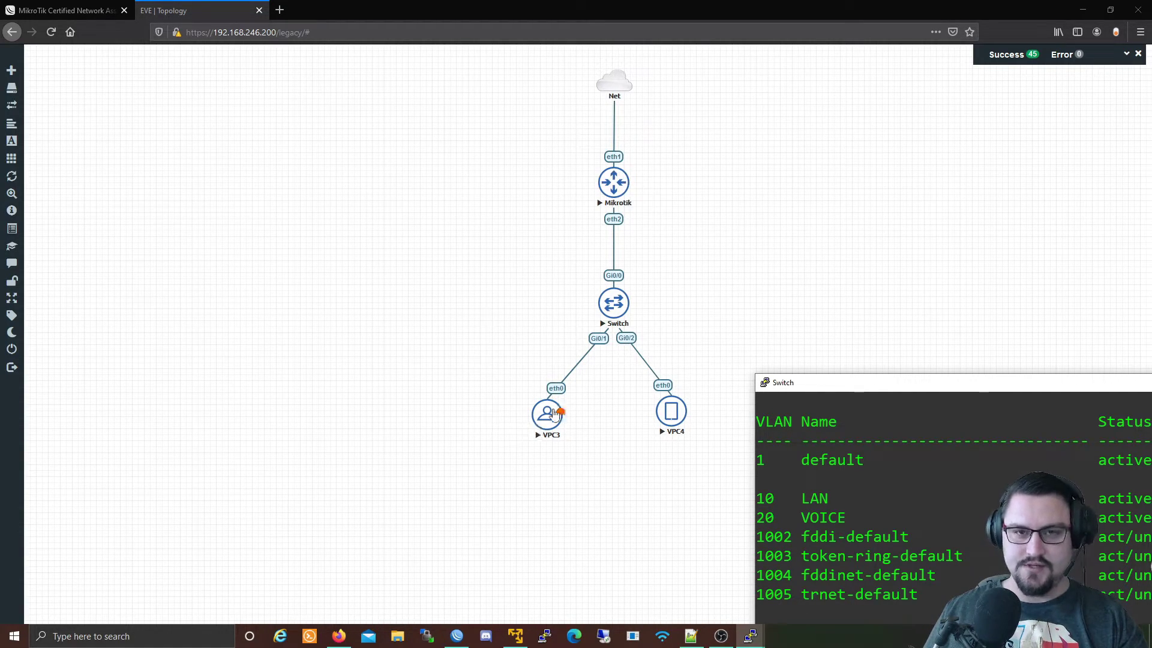
{"action": "left_click_drag", "start_coordinate": [807, 390], "coordinate": [440, 235]}
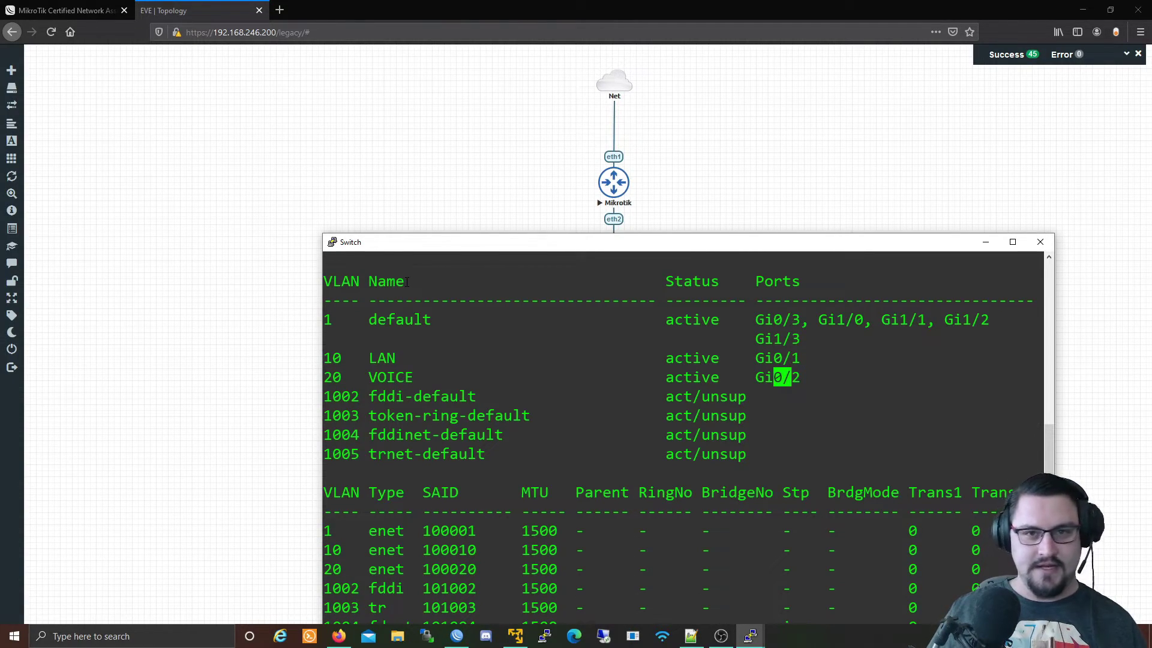
{"action": "left_click_drag", "start_coordinate": [558, 252], "coordinate": [510, 282]}
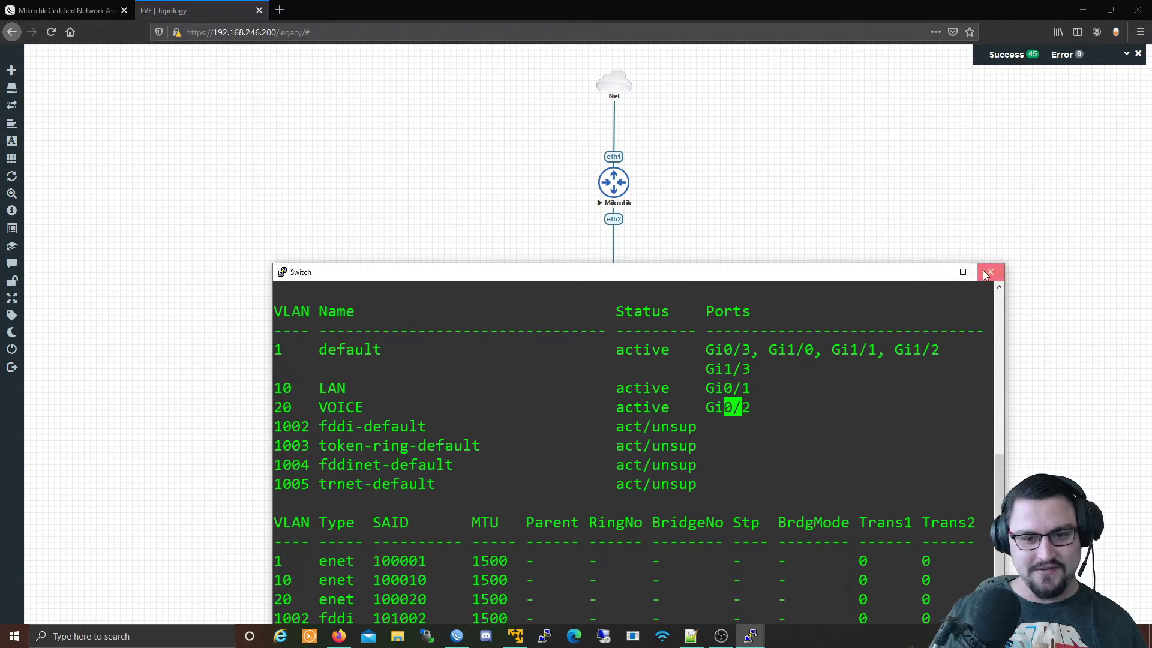
{"action": "left_click", "coordinate": [990, 273]}
Confirm the console closure and start a new node from the MikroTik RouterOS template.
{"action": "left_click", "coordinate": [594, 361]}
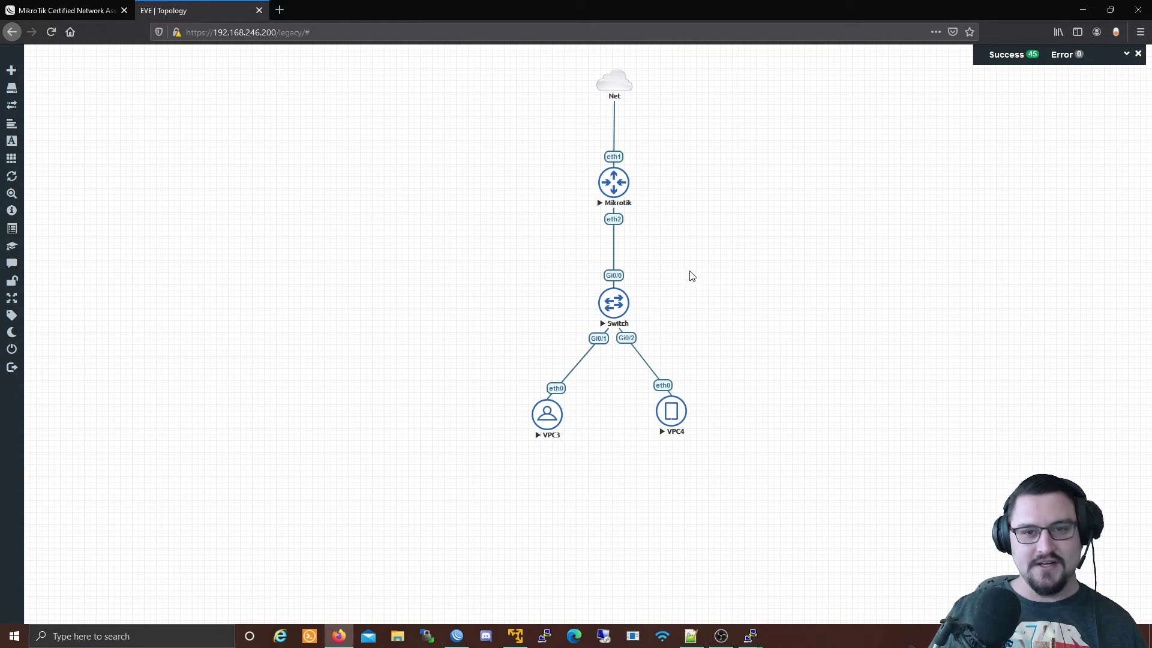
{"action": "right_click", "coordinate": [810, 227]}
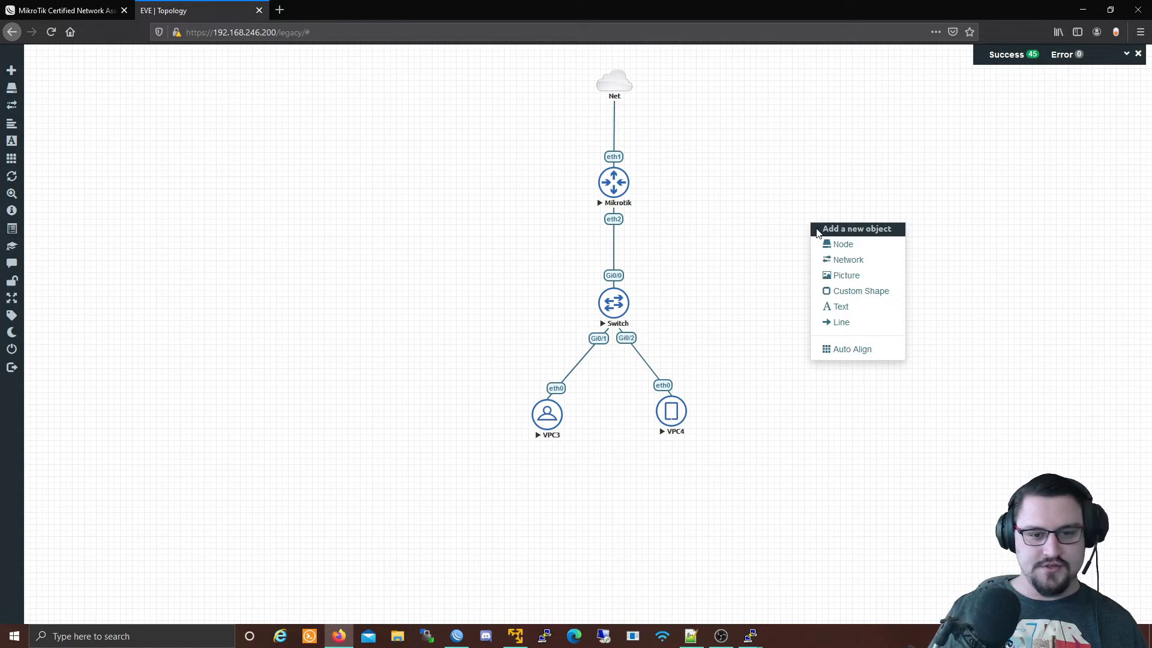
{"action": "left_click", "coordinate": [843, 246]}
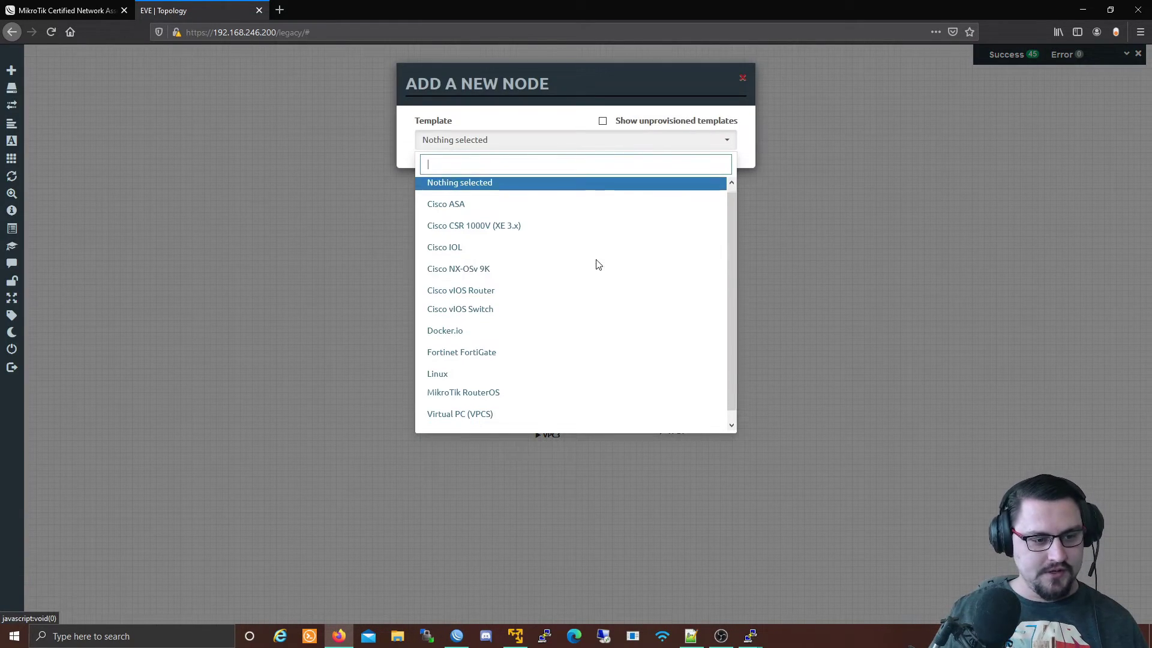
{"action": "left_click", "coordinate": [533, 385]}
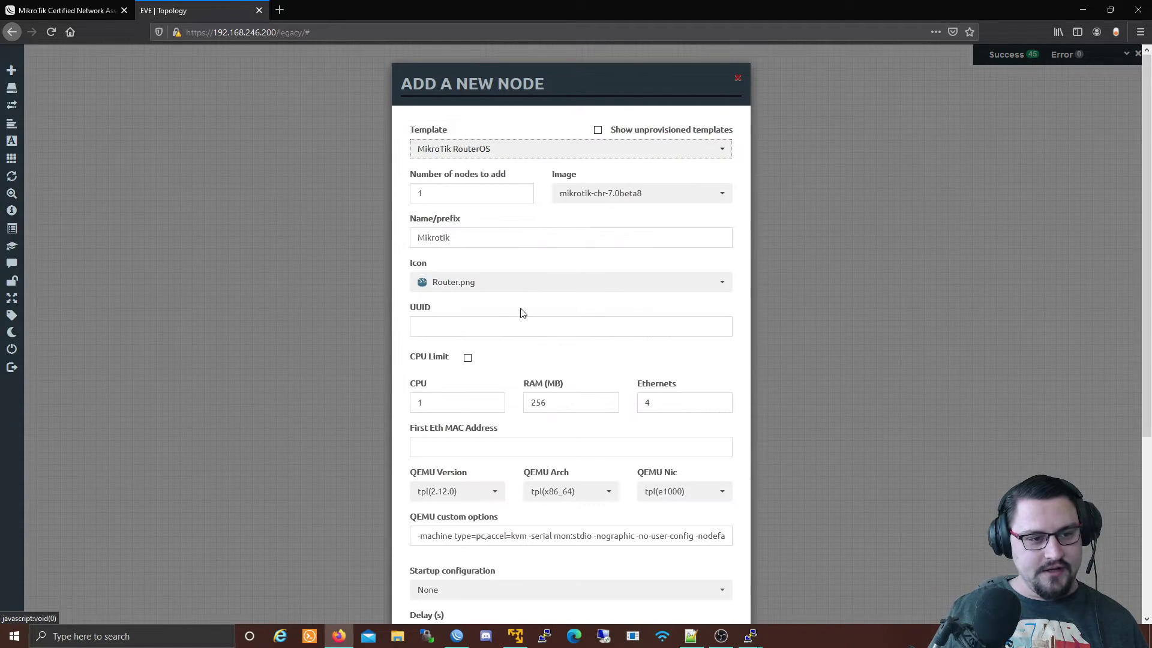
Set the node icon to c_router_blue.png and save the node.
{"action": "left_click", "coordinate": [547, 283]}
{"action": "scroll", "coordinate": [533, 336], "scroll_direction": "down", "scroll_amount": 8}
{"action": "scroll", "coordinate": [522, 378], "scroll_direction": "down", "scroll_amount": 8}
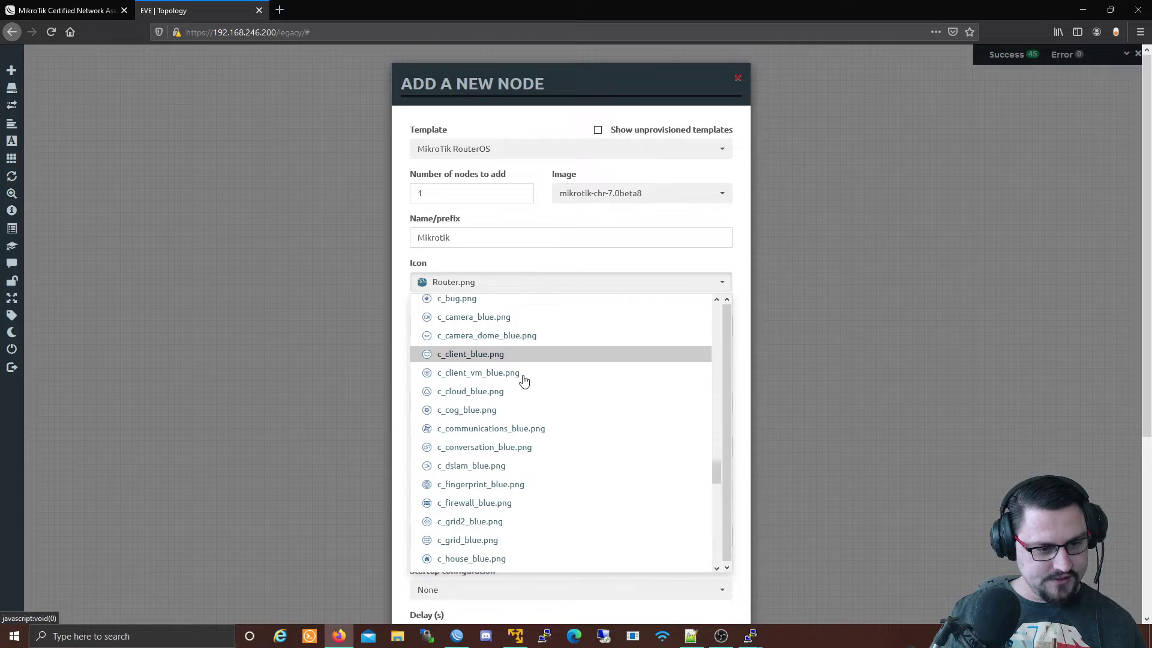
{"action": "scroll", "coordinate": [541, 441], "scroll_direction": "down", "scroll_amount": 5}
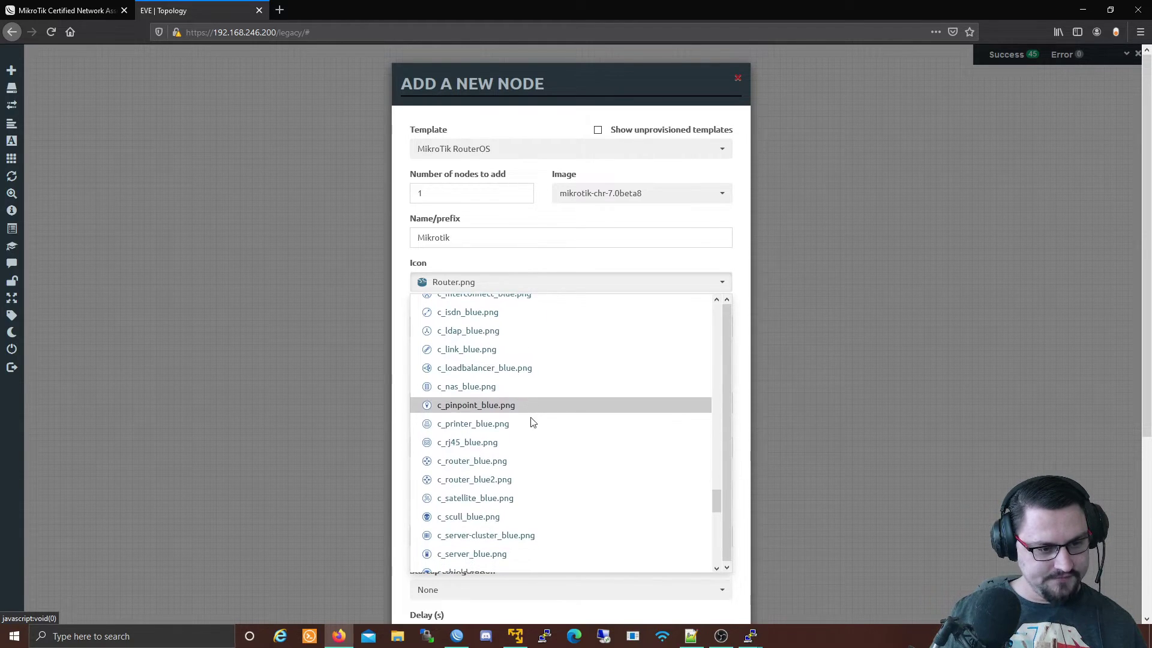
{"action": "left_click", "coordinate": [525, 461]}
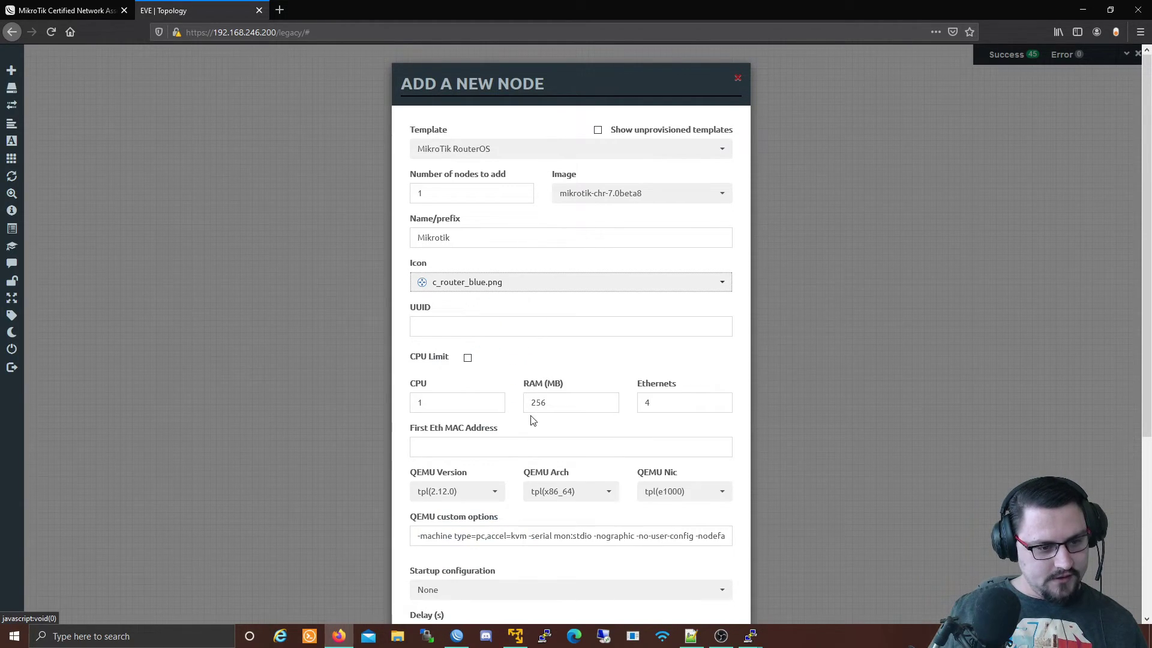
{"action": "scroll", "coordinate": [534, 422], "scroll_direction": "down", "scroll_amount": 5}
{"action": "left_click", "coordinate": [511, 586]}
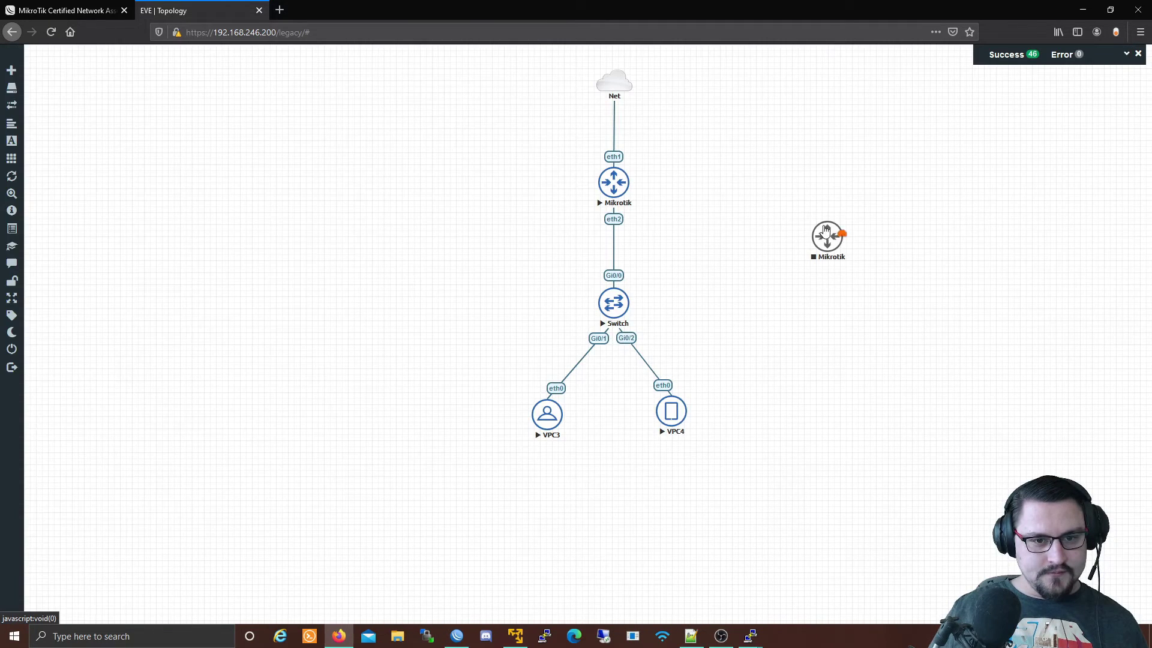
Place the new router right of the main Mikrotik and link their eth4 interfaces.
{"action": "left_click_drag", "start_coordinate": [828, 234], "coordinate": [624, 182]}
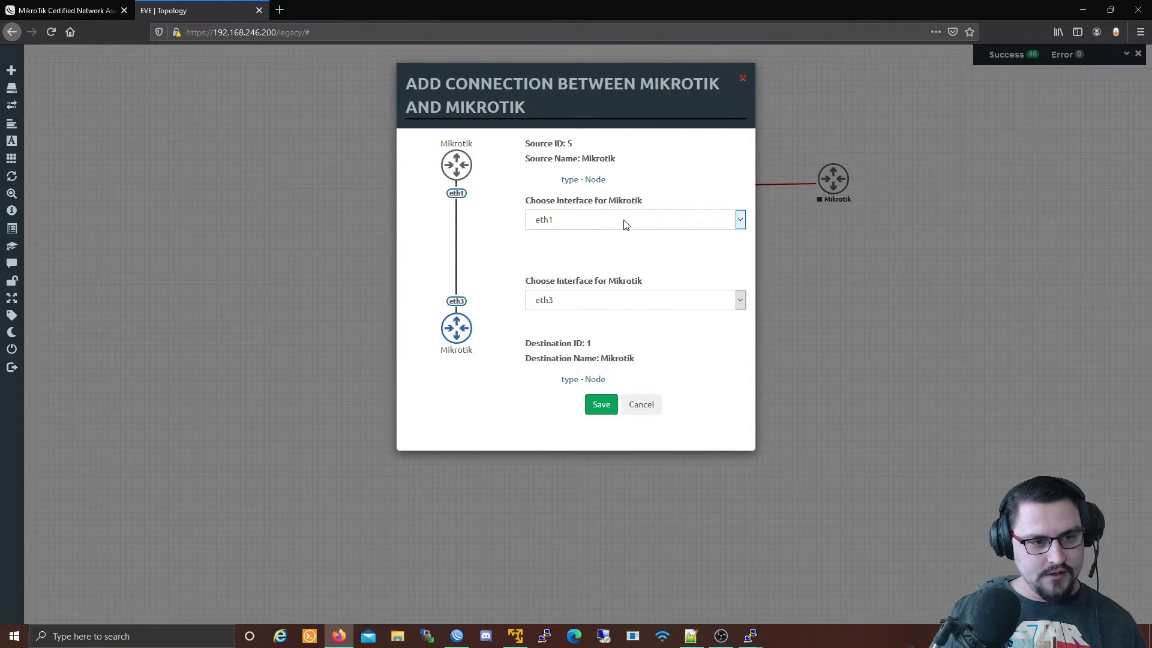
{"action": "left_click", "coordinate": [624, 223]}
{"action": "left_click", "coordinate": [592, 285]}
{"action": "left_click", "coordinate": [606, 299]}
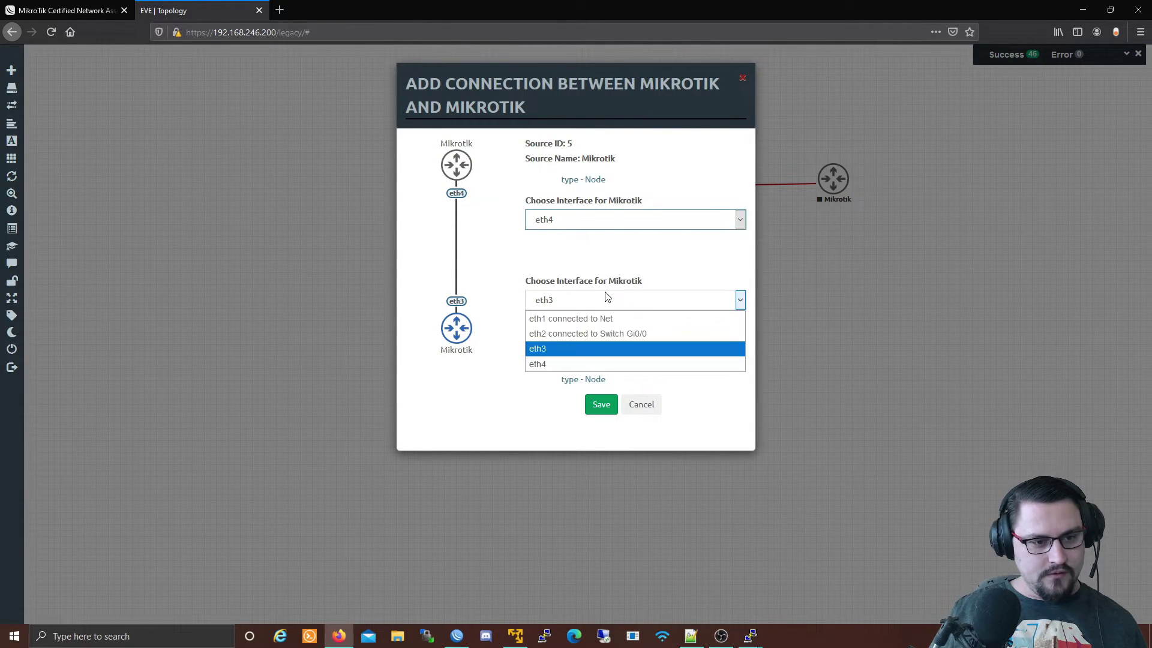
{"action": "left_click", "coordinate": [576, 363]}
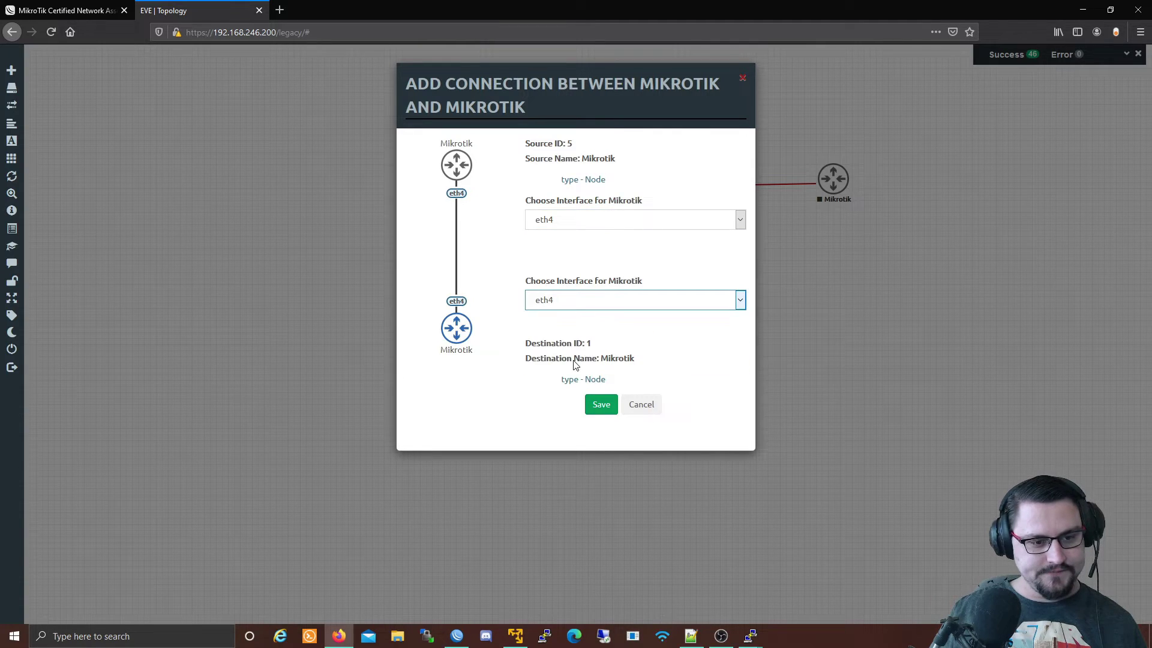
{"action": "left_click", "coordinate": [602, 405]}
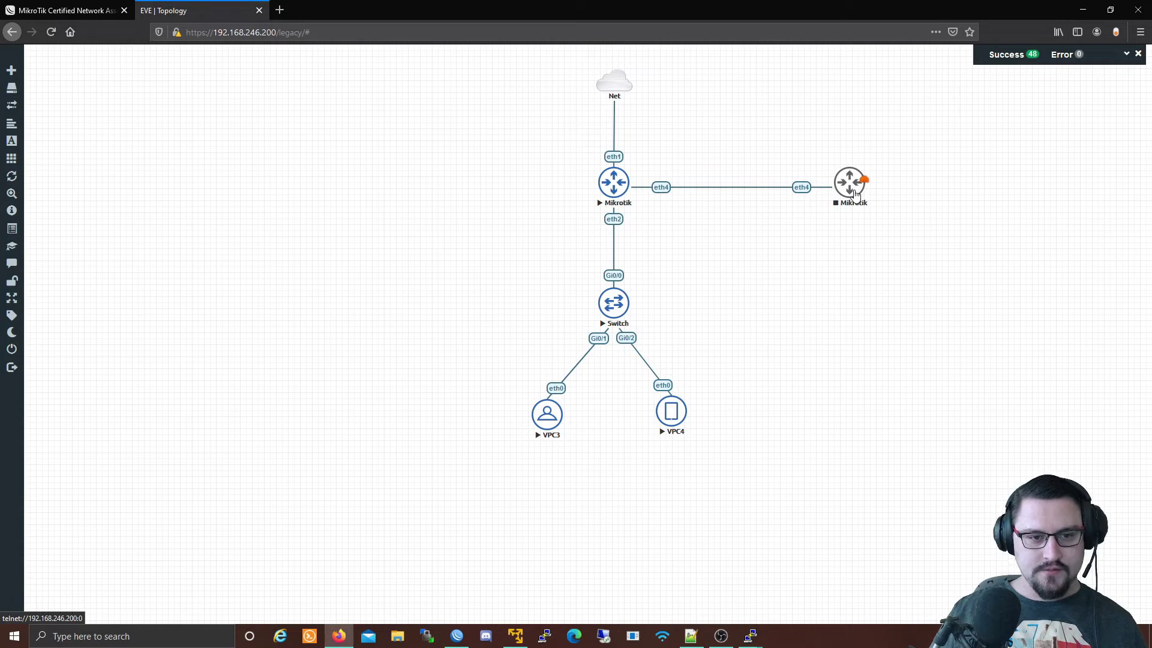
{"action": "left_click_drag", "start_coordinate": [845, 190], "coordinate": [847, 189]}
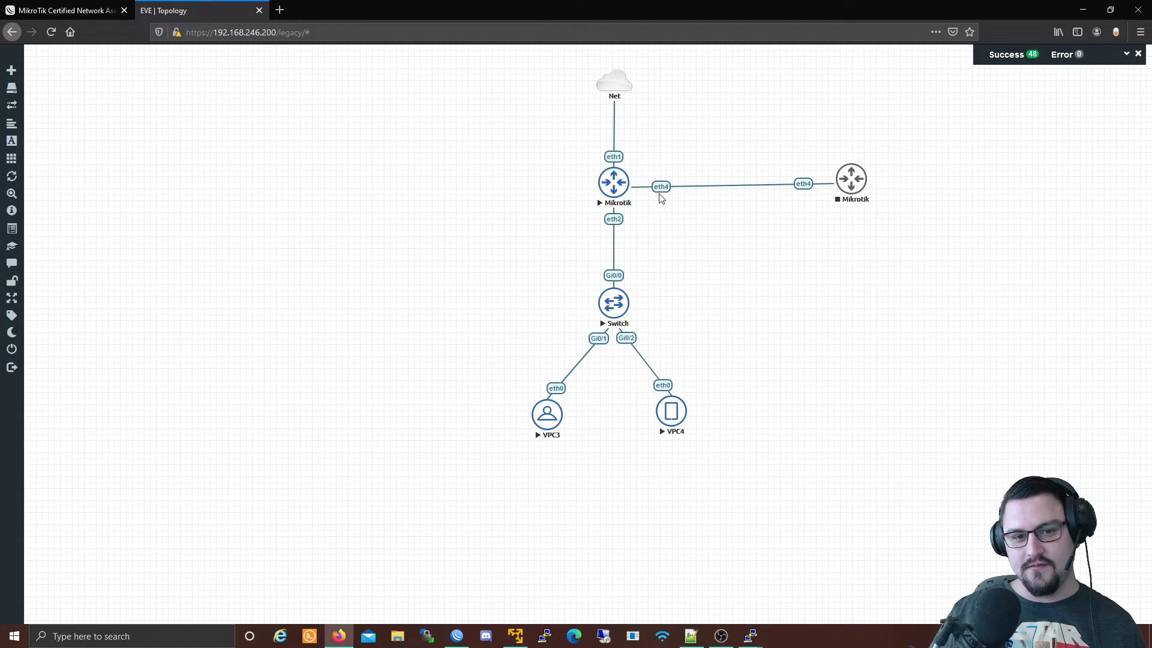
{"action": "left_click_drag", "start_coordinate": [851, 184], "coordinate": [849, 189]}
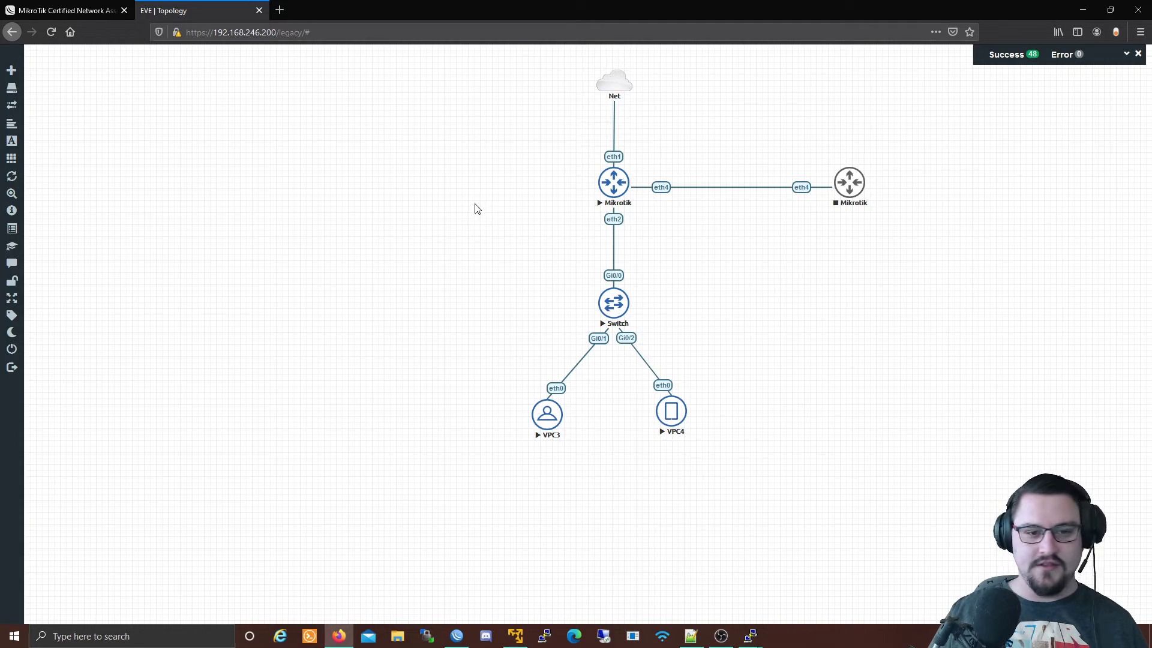
Start the second Mikrotik router, view its RouterOS 7.0beta8 console, then close it.
{"action": "right_click", "coordinate": [846, 189]}
{"action": "left_click", "coordinate": [873, 206]}
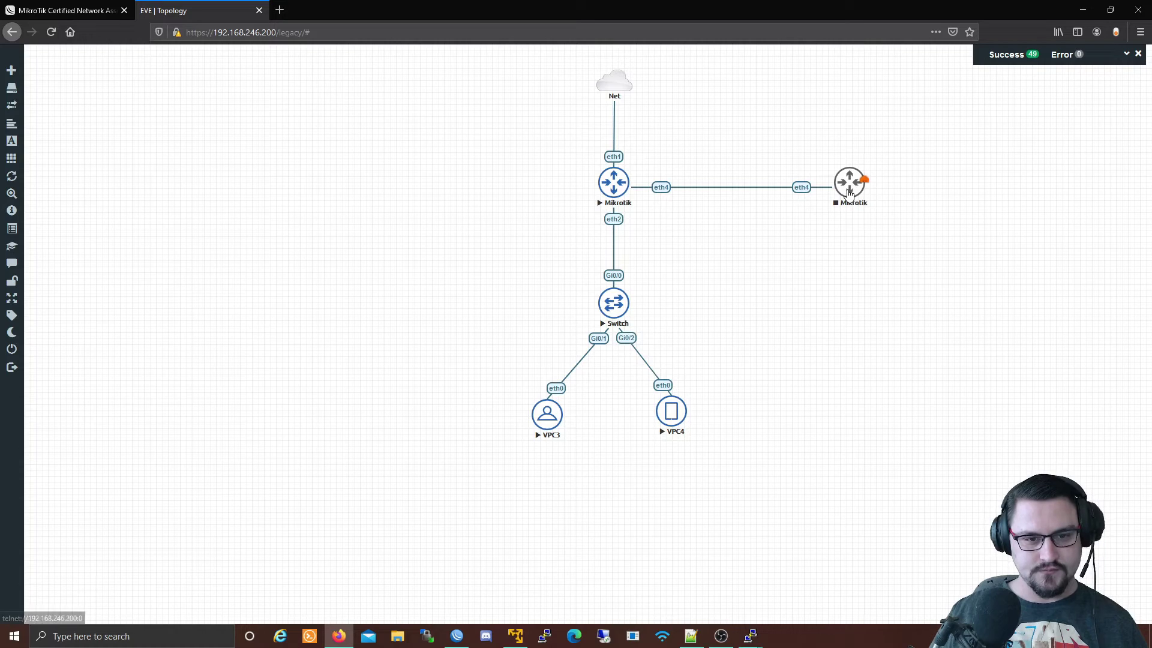
{"action": "left_click_drag", "start_coordinate": [849, 193], "coordinate": [853, 185]}
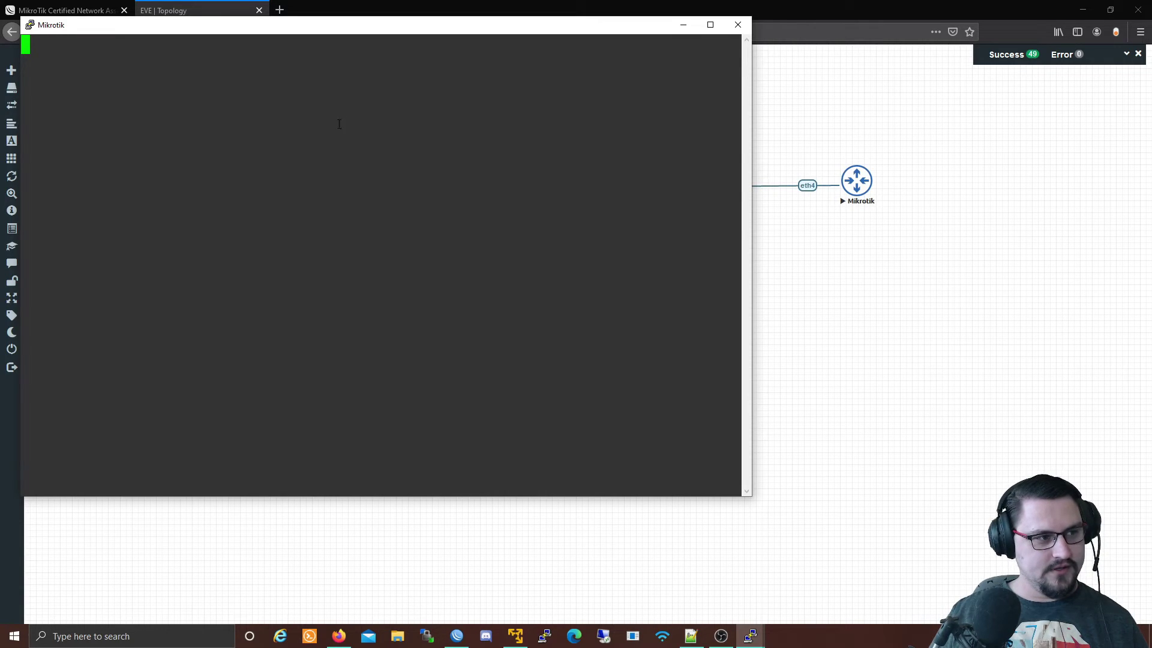
{"action": "left_click_drag", "start_coordinate": [379, 34], "coordinate": [540, 275]}
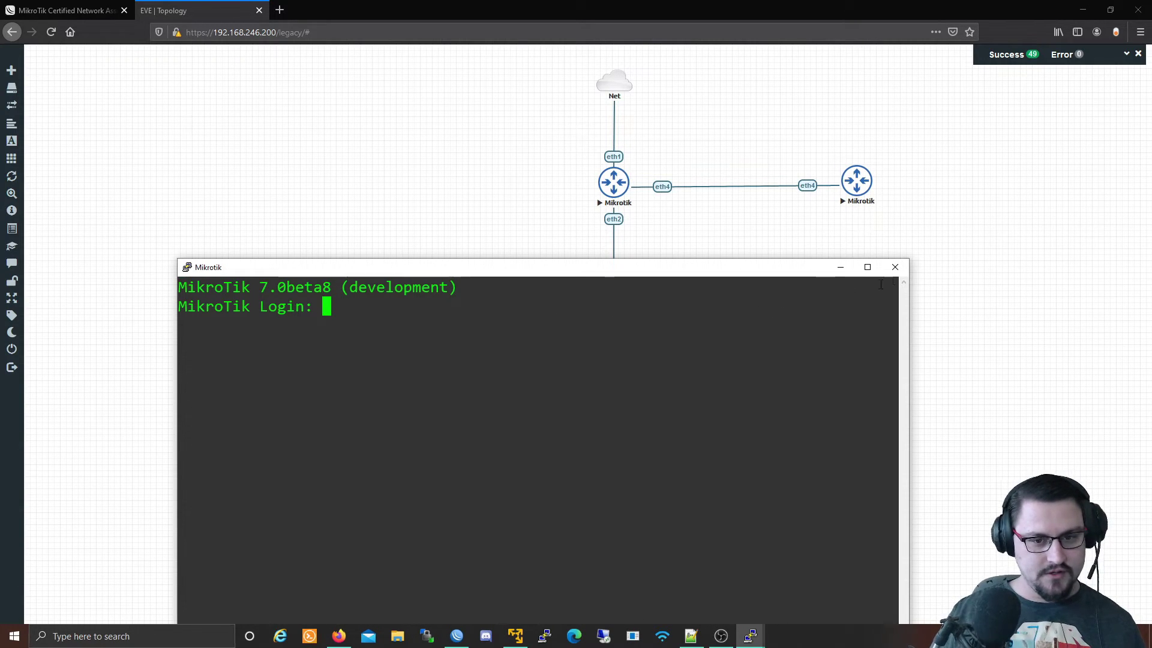
{"action": "left_click", "coordinate": [894, 267]}
{"action": "left_click", "coordinate": [594, 360]}
Stop the second Mikrotik router.
{"action": "right_click", "coordinate": [882, 179]}
{"action": "right_click", "coordinate": [863, 182]}
{"action": "left_click", "coordinate": [870, 203]}
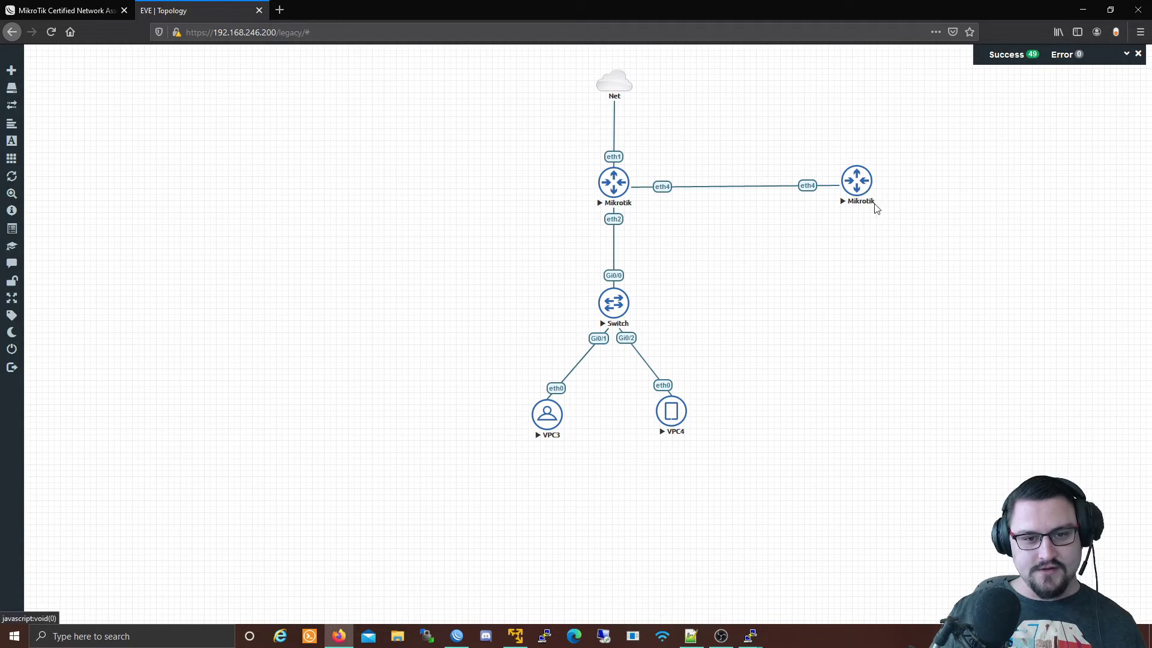
Delete the second Mikrotik router from the lab.
{"action": "right_click", "coordinate": [856, 184]}
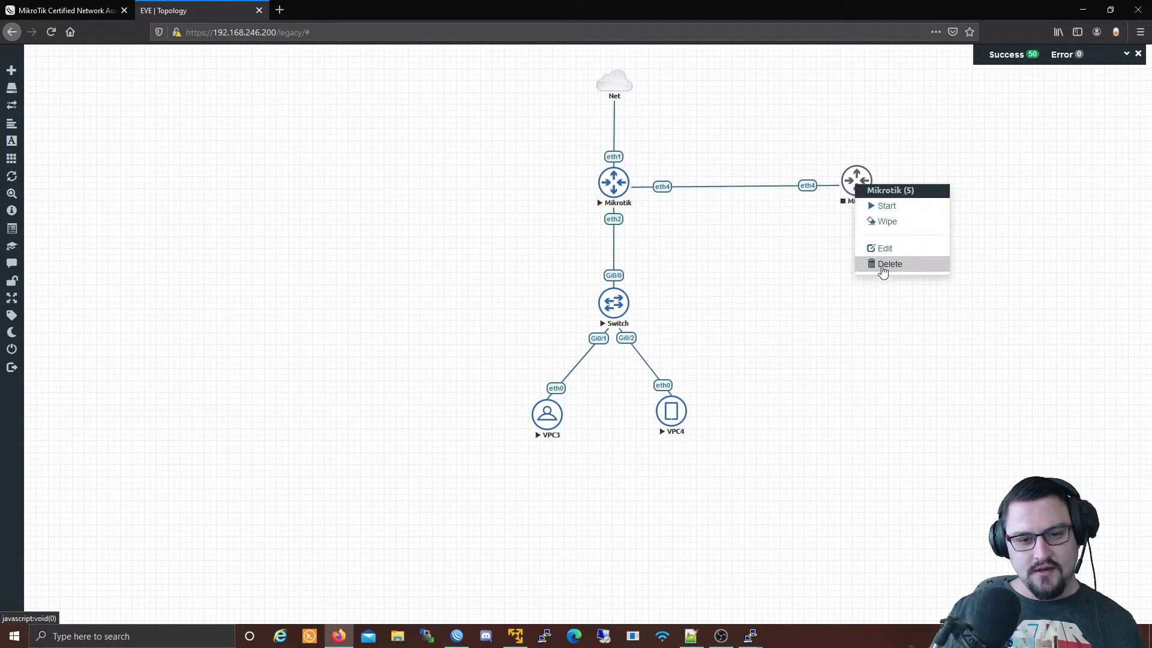
{"action": "left_click", "coordinate": [894, 223]}
{"action": "left_click", "coordinate": [538, 142]}
Add a new MikroTik RouterOS node using the mikrotik-chr-6.47 image.
{"action": "right_click", "coordinate": [860, 203]}
{"action": "left_click", "coordinate": [882, 218]}
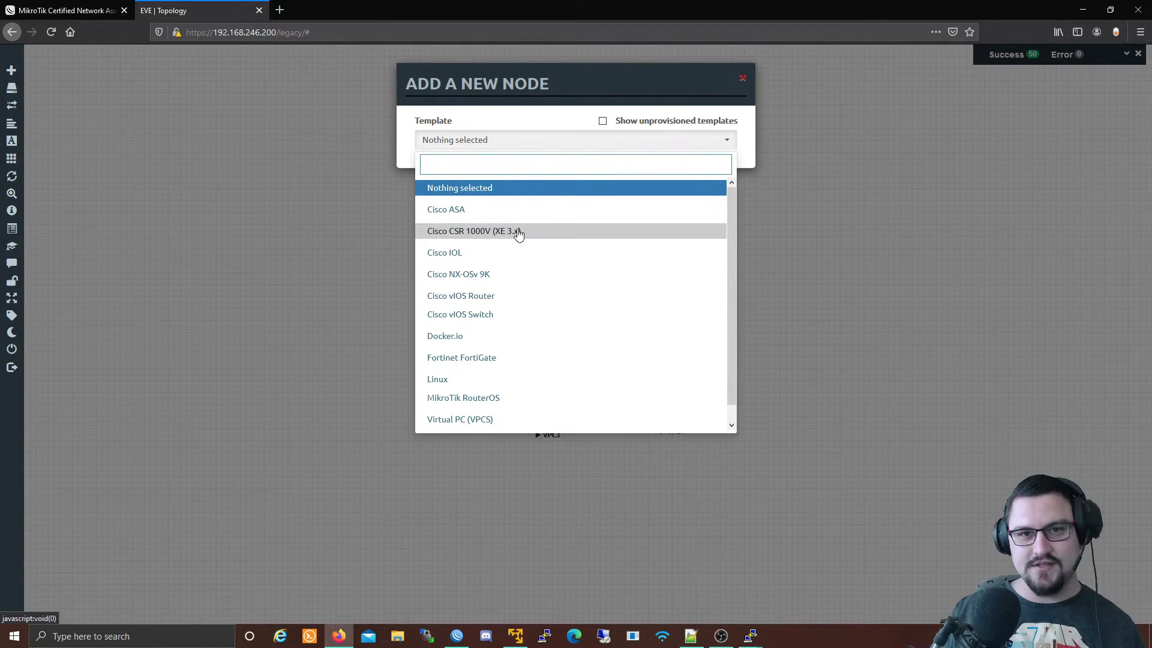
{"action": "scroll", "coordinate": [516, 264], "scroll_direction": "down", "scroll_amount": 1}
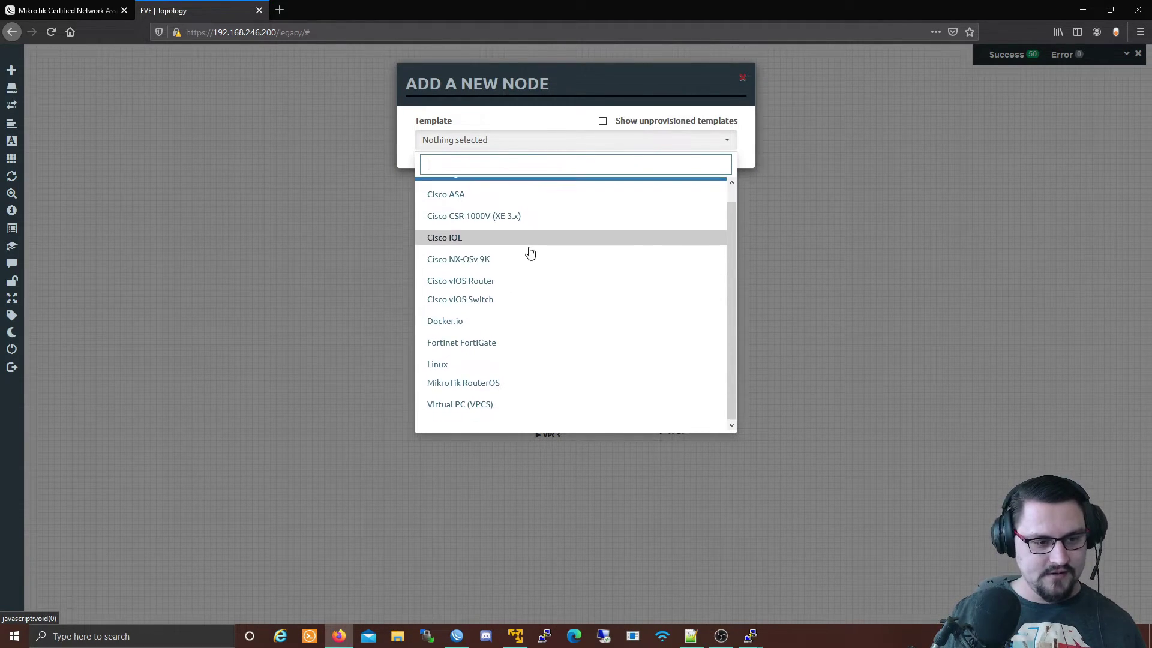
{"action": "left_click", "coordinate": [499, 389]}
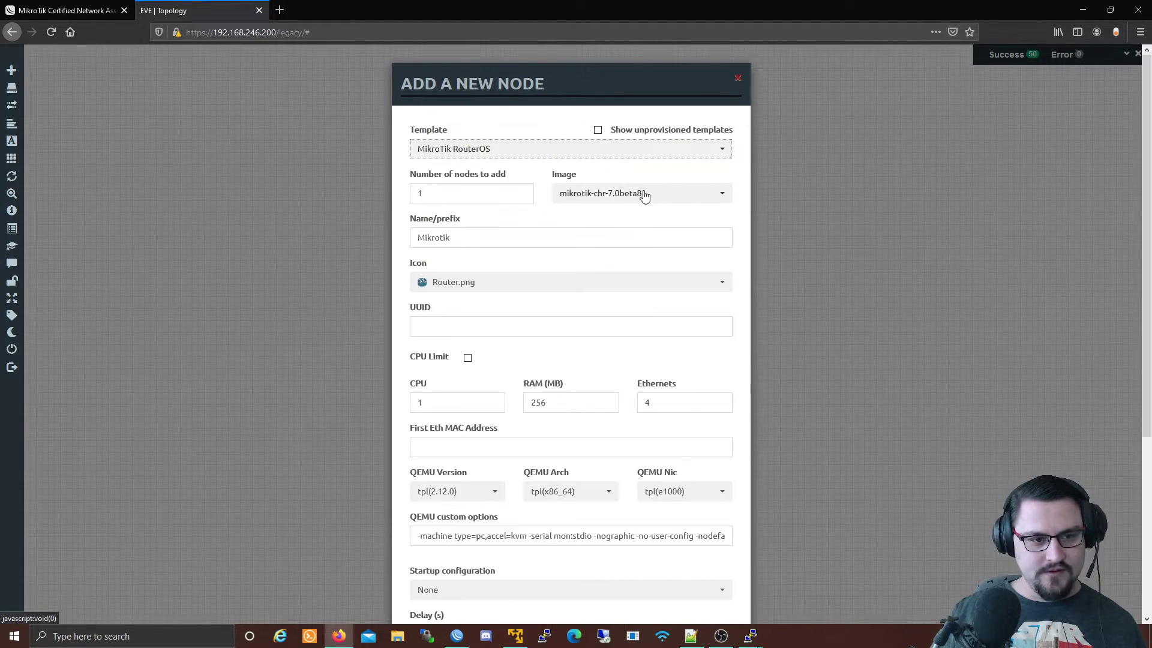
{"action": "left_click", "coordinate": [641, 192]}
{"action": "left_click", "coordinate": [621, 240]}
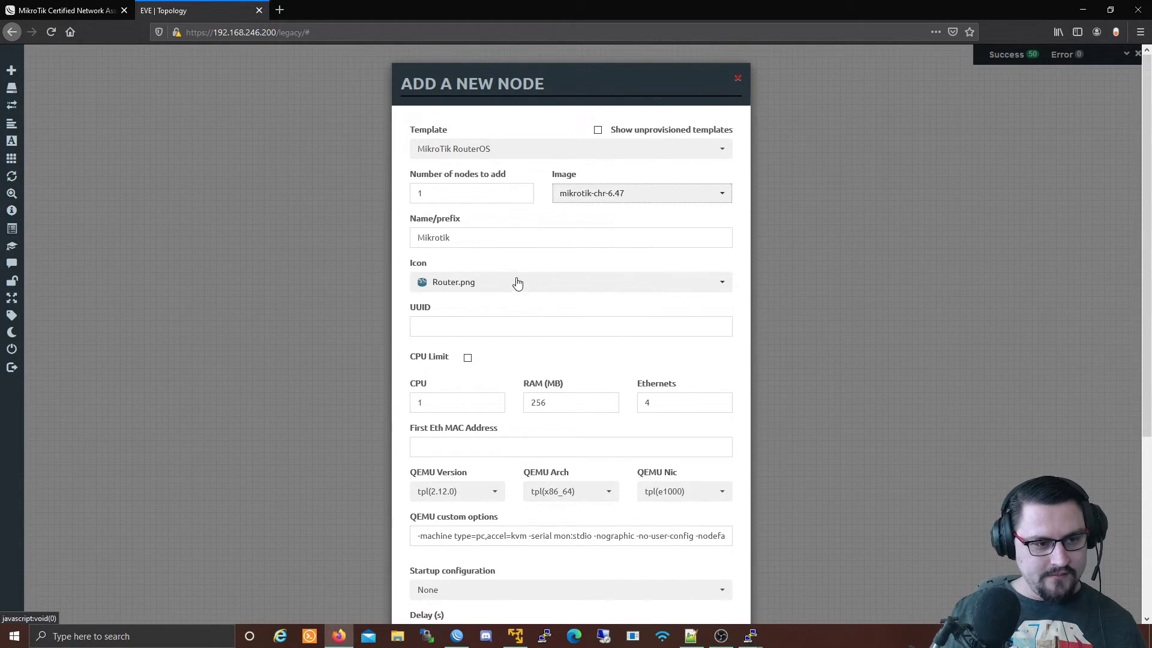
Set the node icon to c_router_blue2.png and save the node.
{"action": "left_click", "coordinate": [518, 283]}
{"action": "scroll", "coordinate": [514, 384], "scroll_direction": "down", "scroll_amount": 3}
{"action": "scroll", "coordinate": [517, 437], "scroll_direction": "down", "scroll_amount": 3}
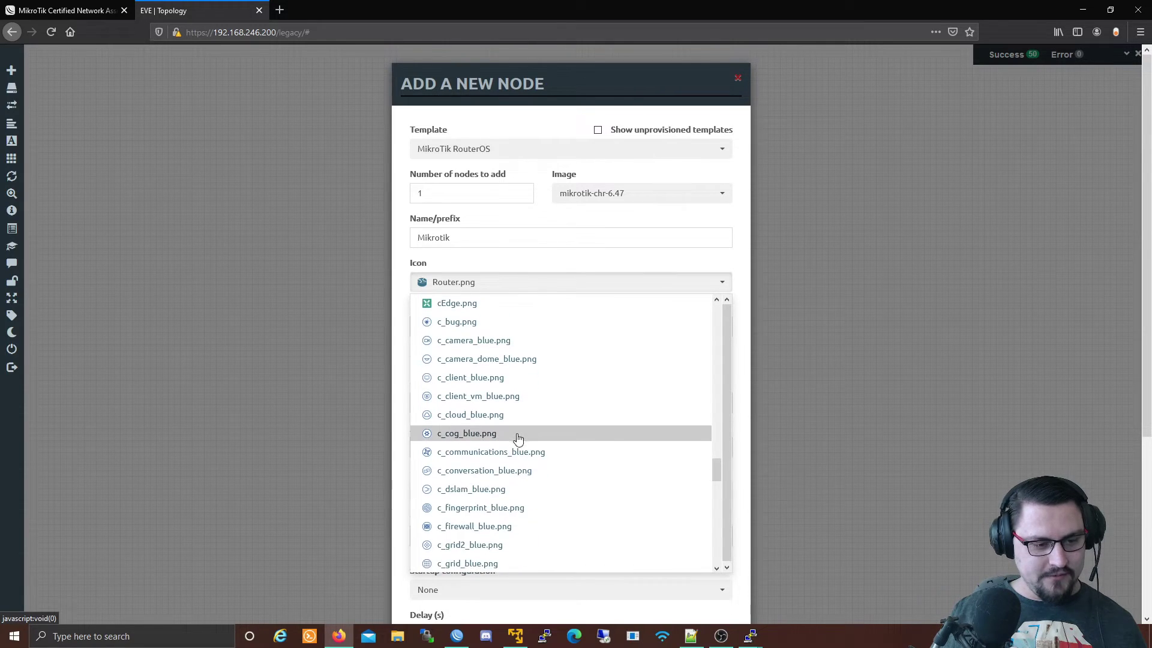
{"action": "scroll", "coordinate": [518, 438], "scroll_direction": "down", "scroll_amount": 6}
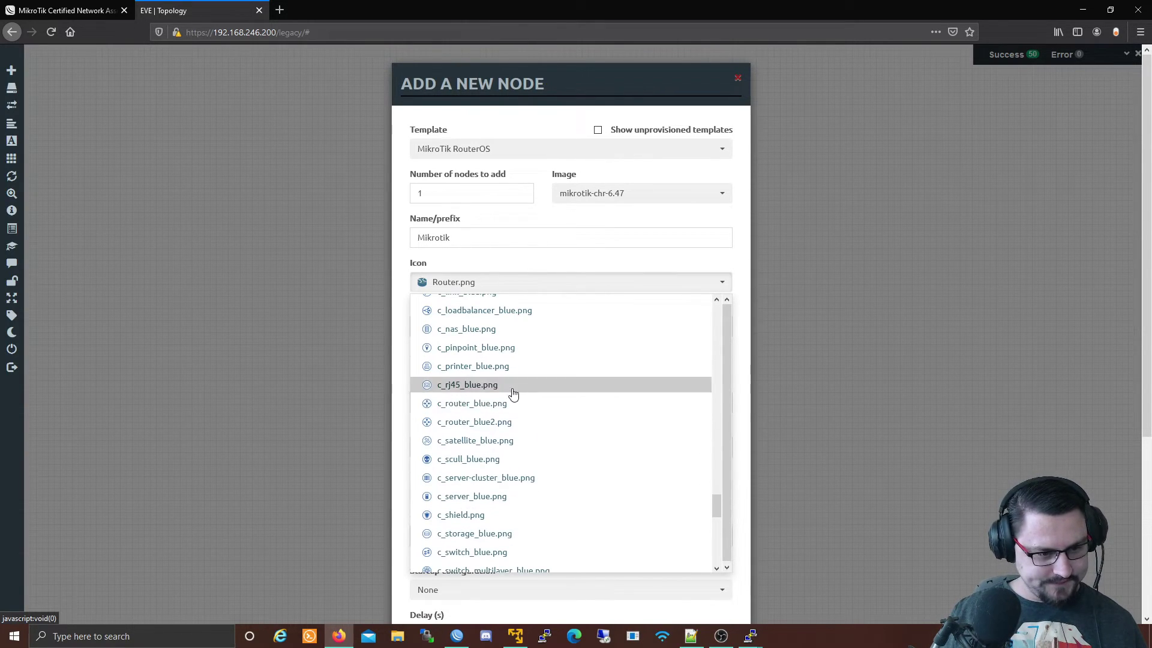
{"action": "scroll", "coordinate": [510, 401], "scroll_direction": "down", "scroll_amount": 3}
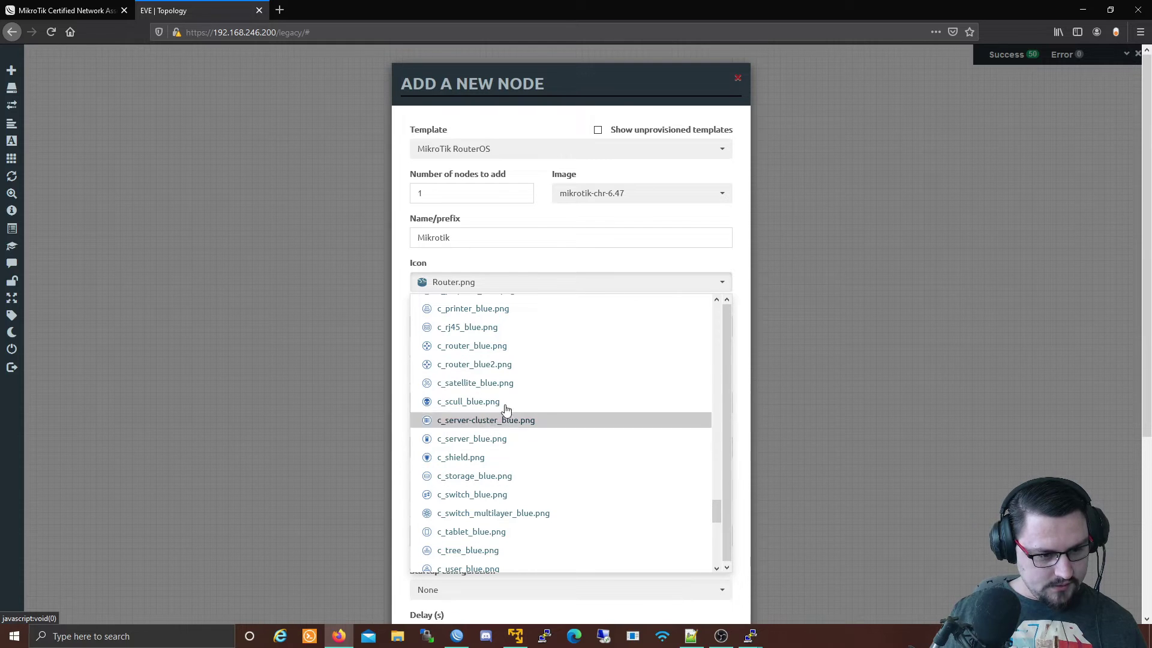
{"action": "left_click", "coordinate": [491, 366]}
{"action": "scroll", "coordinate": [496, 390], "scroll_direction": "down", "scroll_amount": 5}
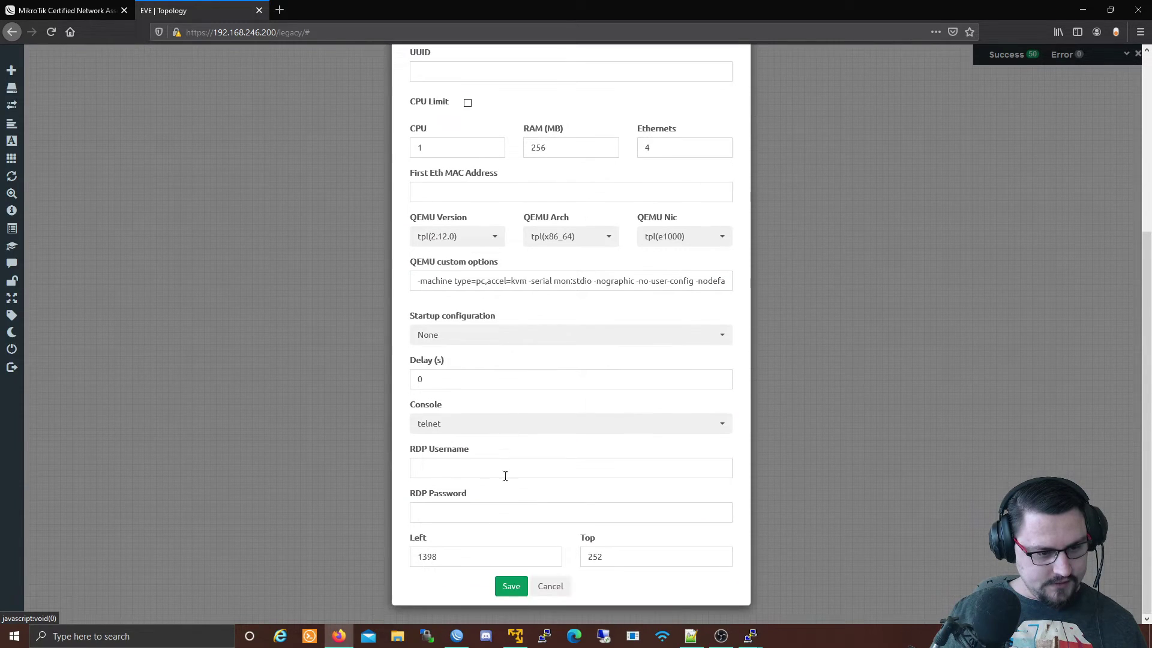
{"action": "left_click", "coordinate": [512, 587]}
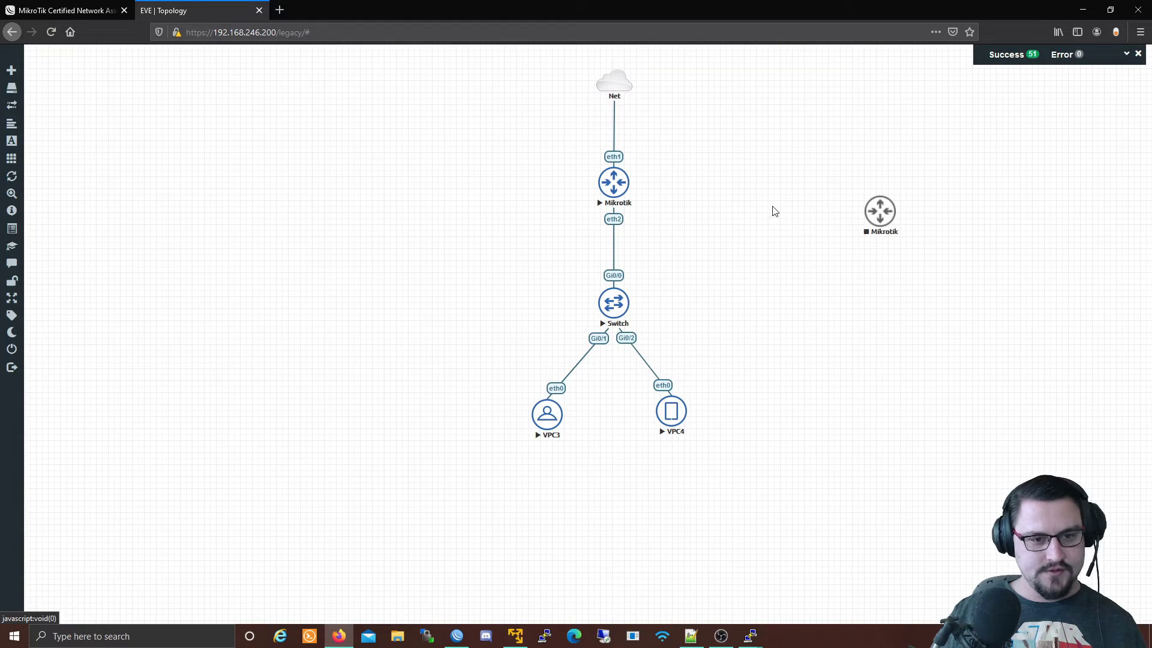
Place the replacement router beside the main Mikrotik and connect eth4 to eth4.
{"action": "right_click", "coordinate": [885, 214]}
{"action": "left_click", "coordinate": [900, 240]}
{"action": "left_click_drag", "start_coordinate": [881, 212], "coordinate": [629, 184]}
{"action": "left_click", "coordinate": [610, 225]}
{"action": "left_click", "coordinate": [602, 283]}
{"action": "left_click", "coordinate": [602, 300]}
{"action": "left_click", "coordinate": [604, 363]}
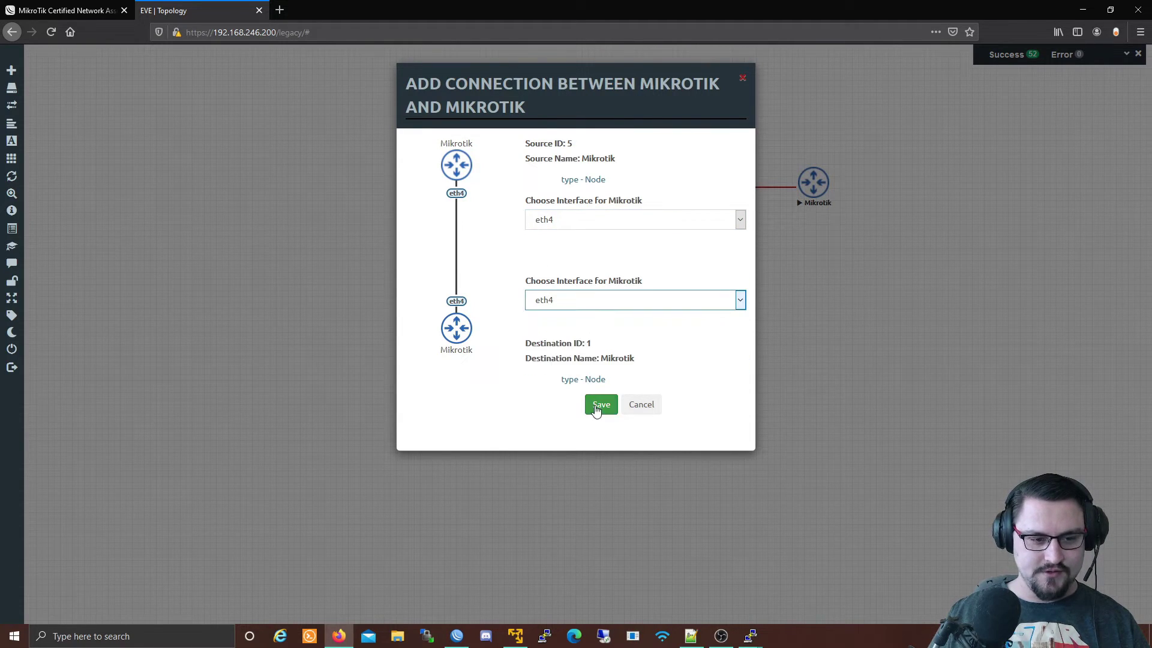
{"action": "left_click", "coordinate": [555, 376]}
{"action": "left_click", "coordinate": [590, 405]}
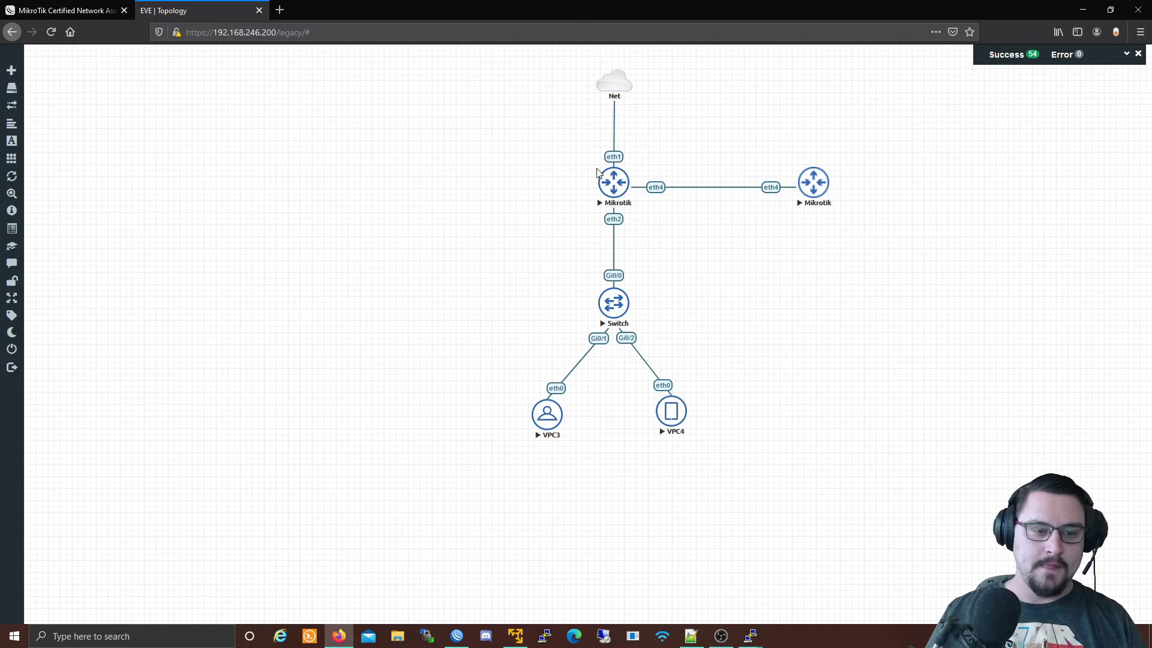
Open the new router's console, log in as admin and decline the license prompt.
{"action": "right_click", "coordinate": [813, 183]}
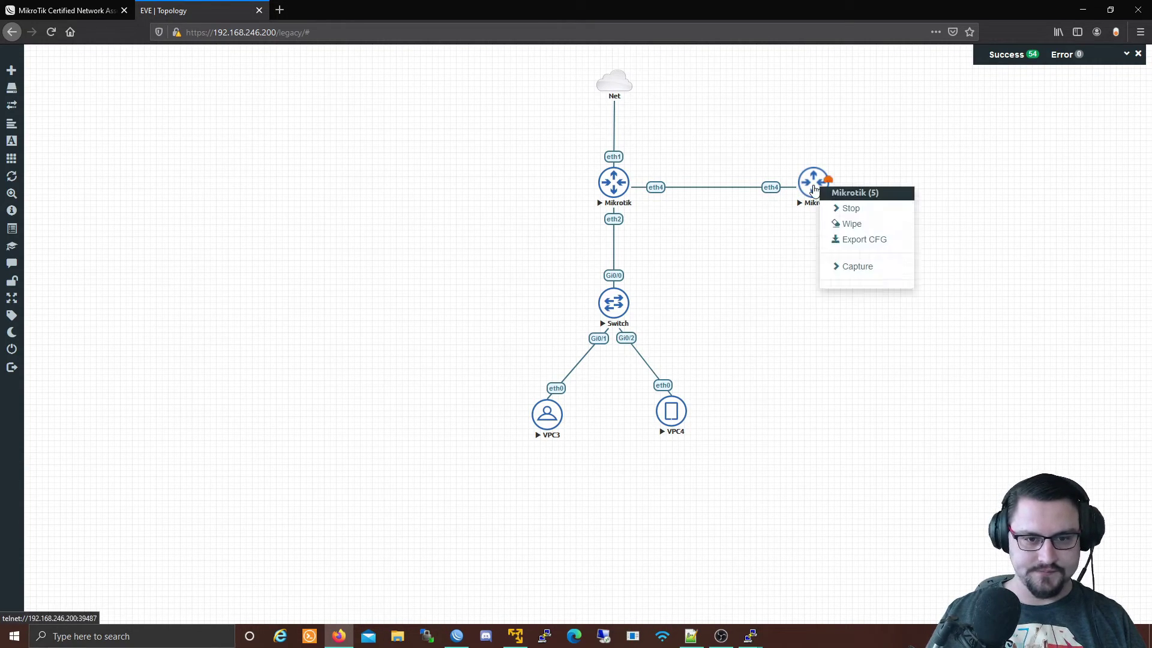
{"action": "left_click", "coordinate": [813, 183]}
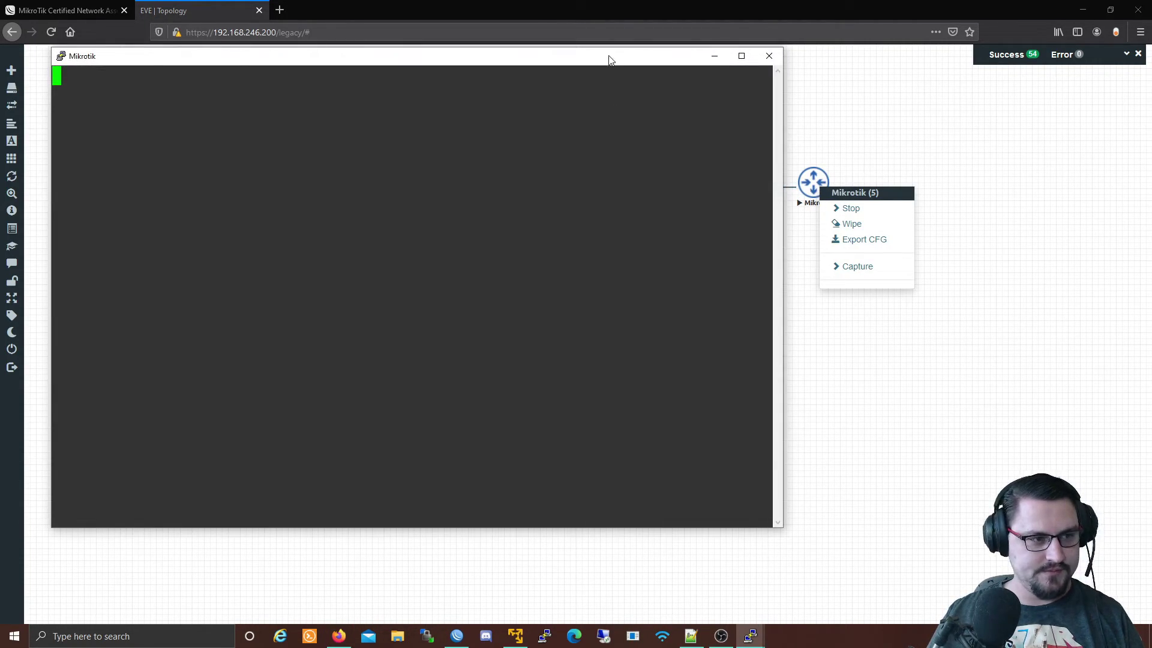
{"action": "key", "text": "Return"}
{"action": "type", "text": "admin"}
{"action": "key", "text": "Return"}
{"action": "key", "text": "Return"}
{"action": "key", "text": "n"}
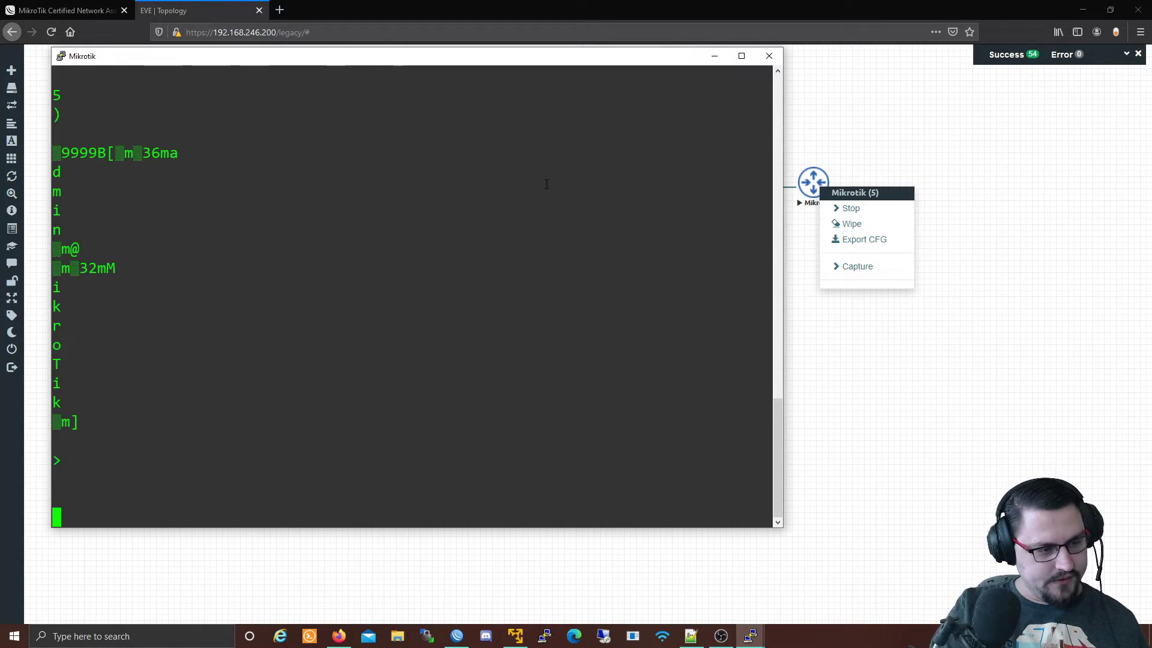
Close the garbled console session, reopen it, and close it again.
{"action": "left_click", "coordinate": [768, 56]}
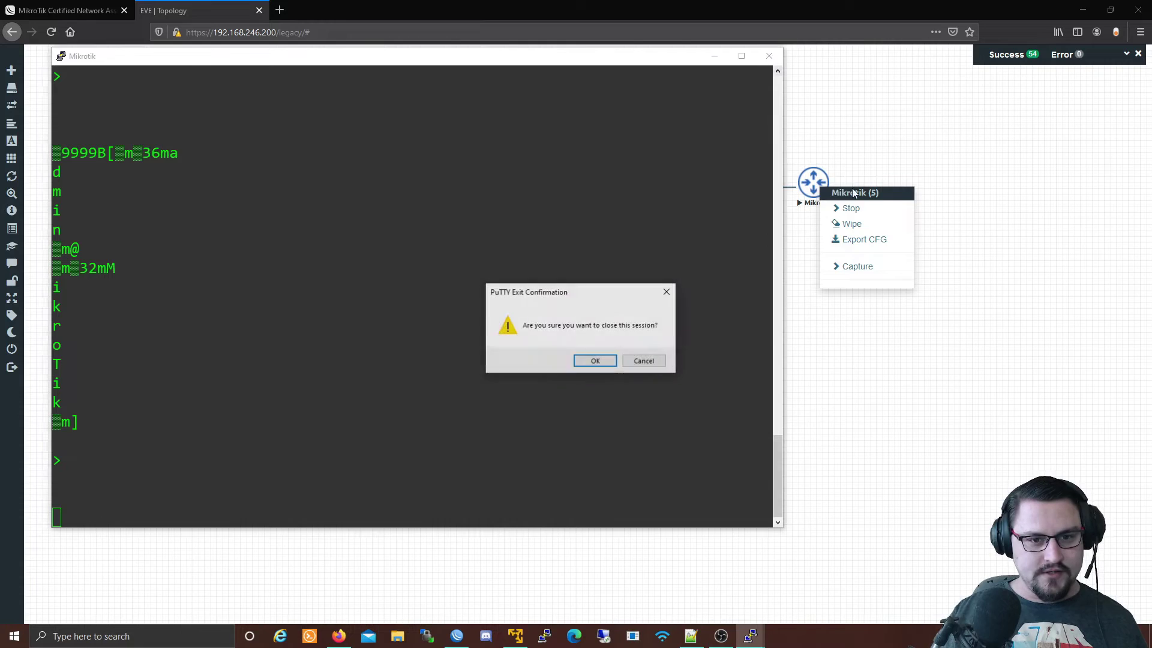
{"action": "left_click", "coordinate": [596, 360]}
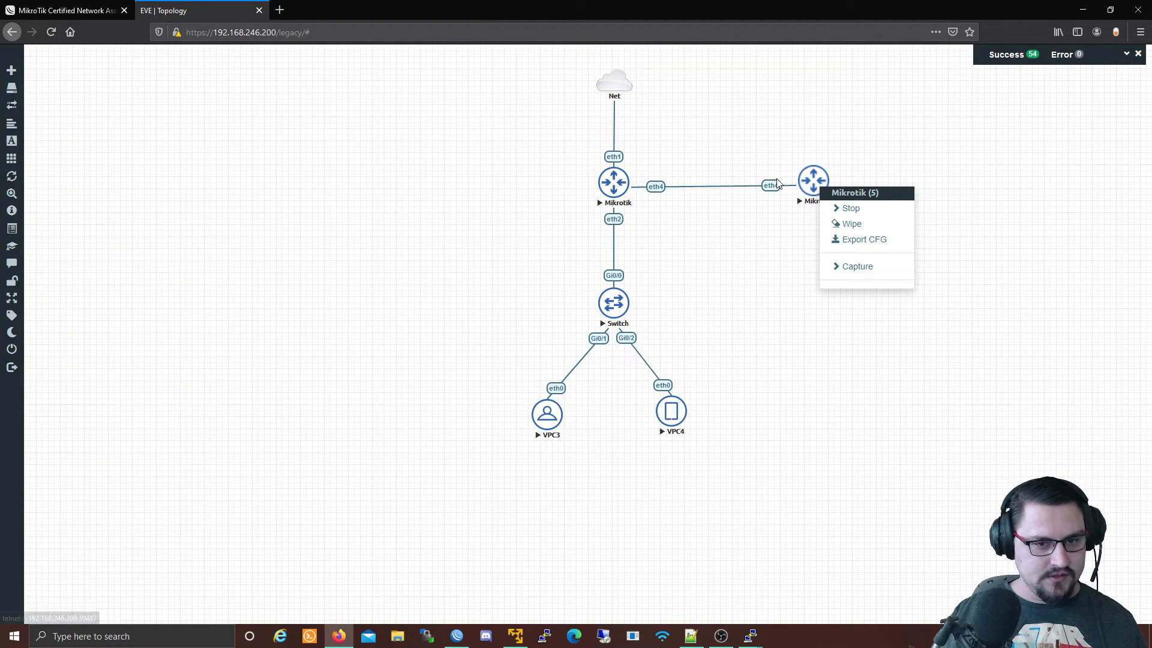
{"action": "left_click", "coordinate": [810, 186]}
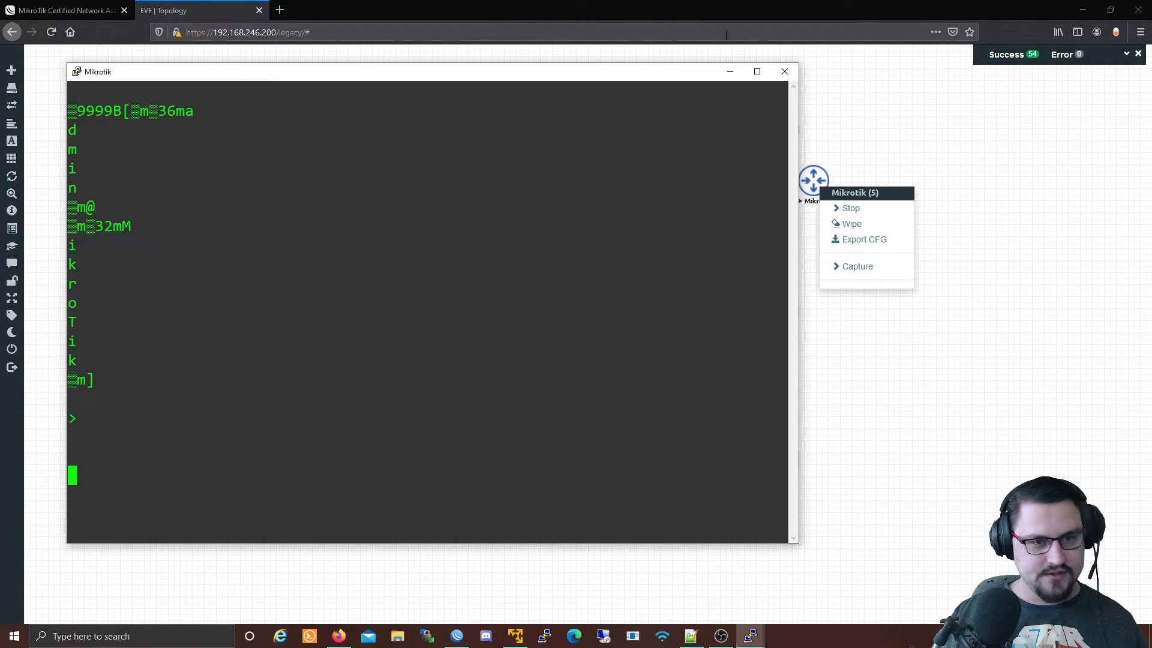
{"action": "left_click", "coordinate": [784, 72]}
{"action": "left_click", "coordinate": [596, 360]}
Stop the new Mikrotik router and start it again.
{"action": "right_click", "coordinate": [810, 187]}
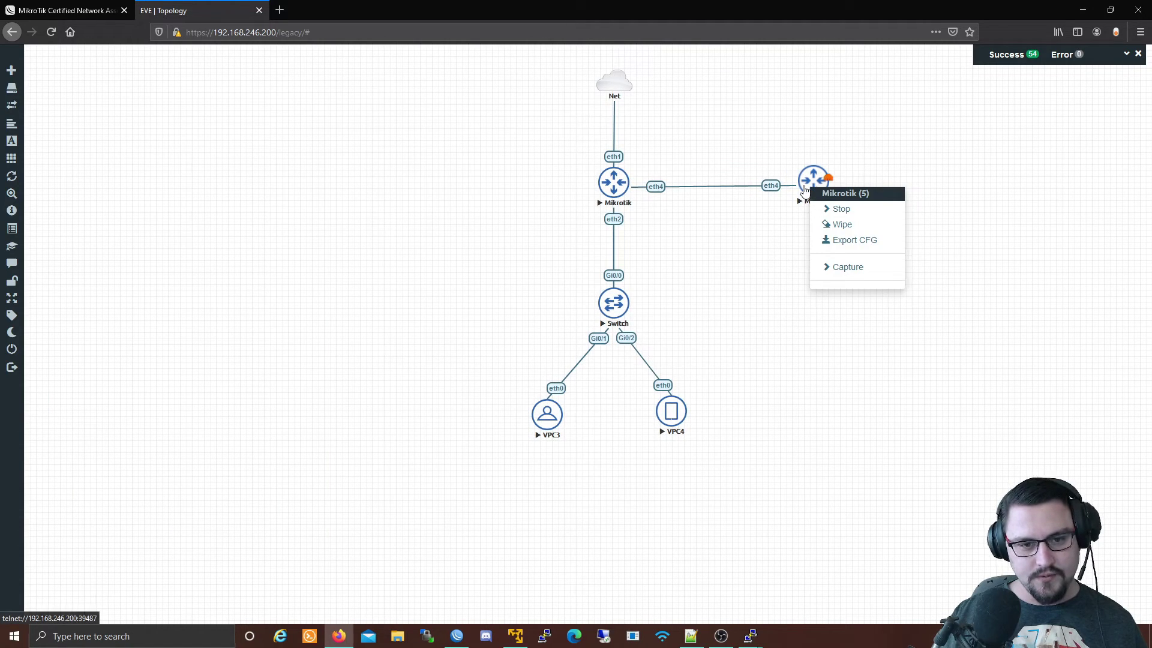
{"action": "left_click", "coordinate": [840, 211]}
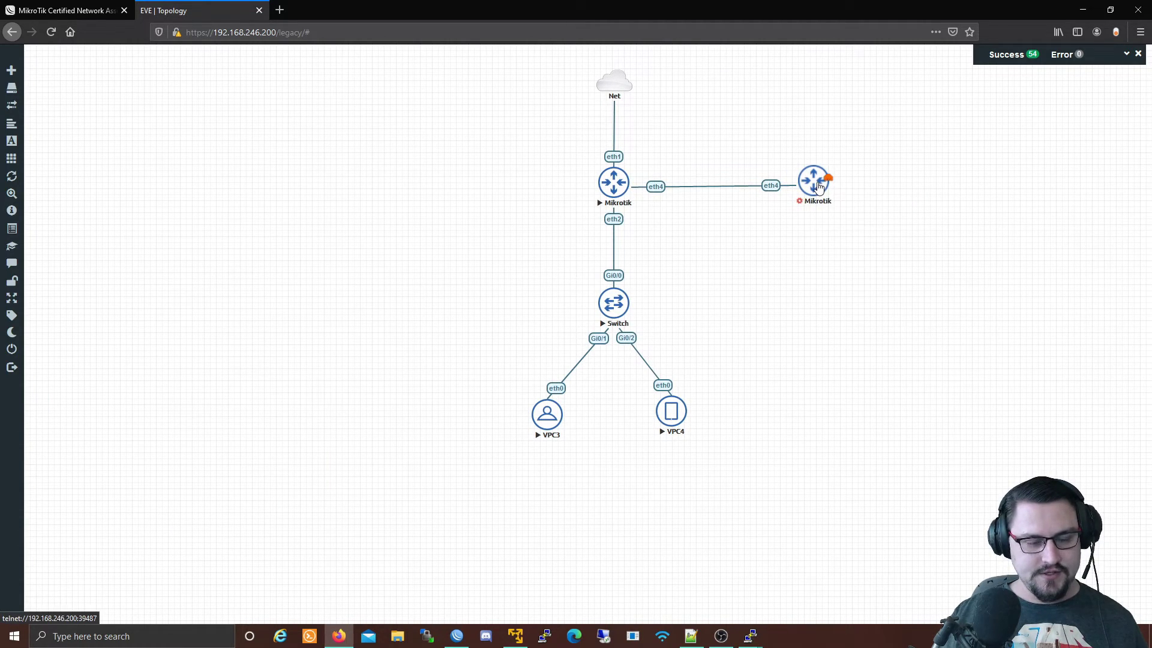
{"action": "right_click", "coordinate": [824, 184]}
{"action": "left_click", "coordinate": [763, 240]}
{"action": "right_click", "coordinate": [819, 186]}
{"action": "left_click", "coordinate": [836, 211]}
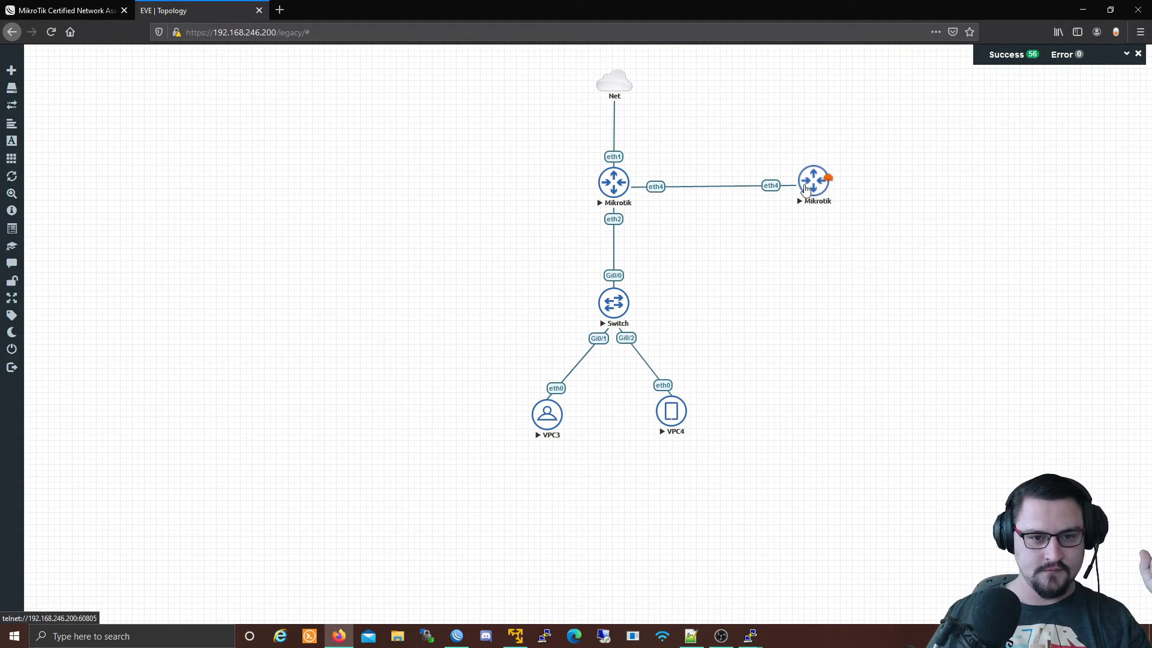
Open the new router's console and log in as admin with an empty password.
{"action": "left_click_drag", "start_coordinate": [807, 189], "coordinate": [807, 191]}
{"action": "left_click", "coordinate": [807, 191]}
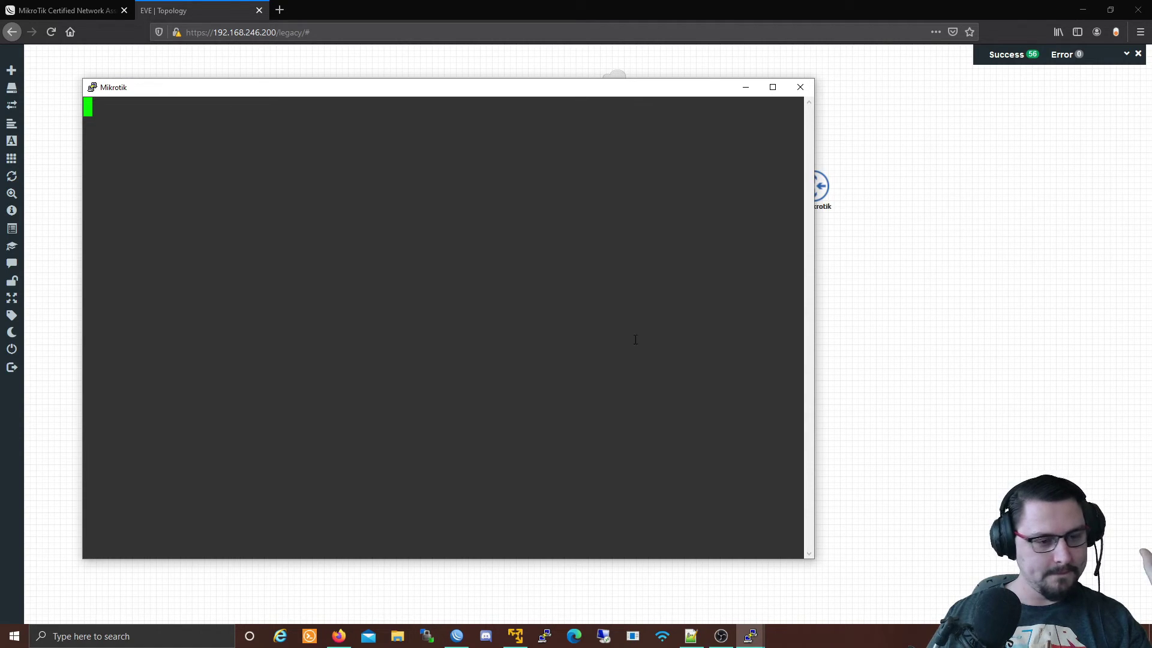
{"action": "key", "text": "Return"}
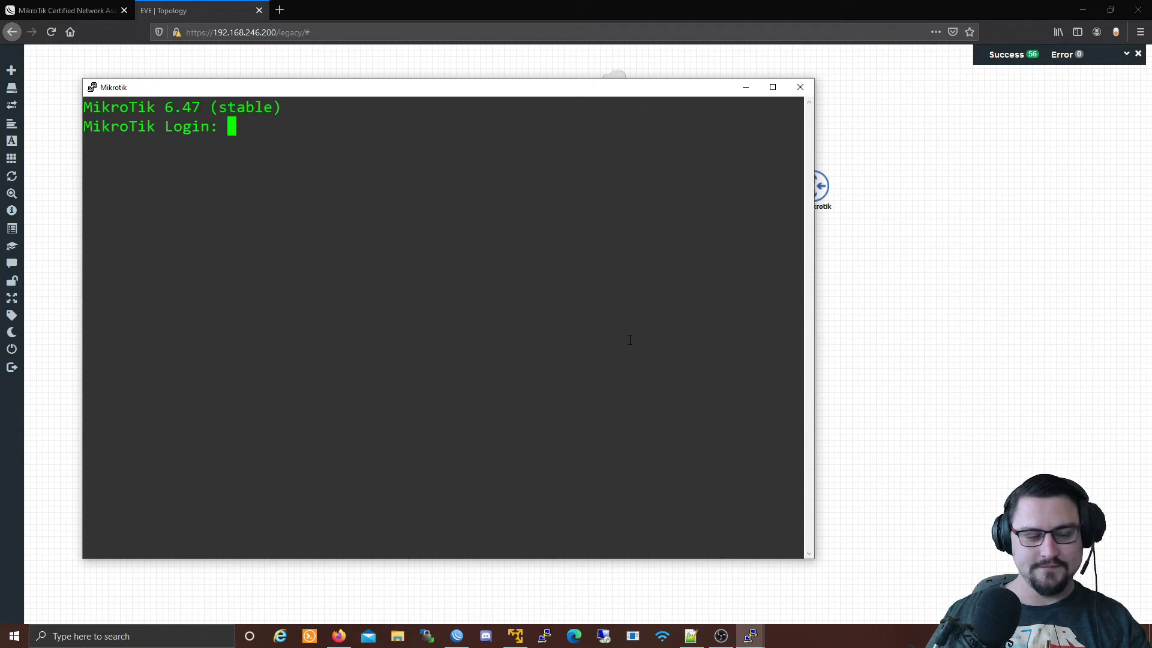
{"action": "type", "text": "aad"}
{"action": "key", "text": "BackSpace"}
{"action": "key", "text": "BackSpace"}
{"action": "key", "text": "BackSpace"}
{"action": "type", "text": "admin"}
{"action": "key", "text": "Return"}
{"action": "key", "text": "Return"}
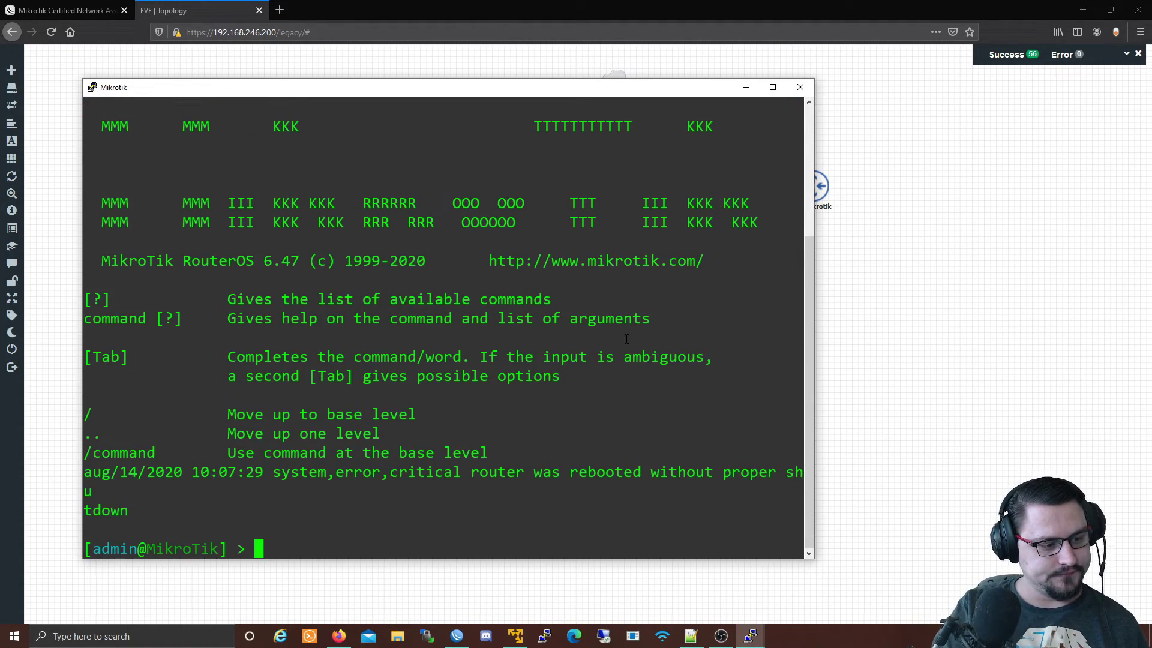
{"action": "key", "text": "Return"}
{"action": "key", "text": "Return"}
Run ip address print, showing no addresses configured yet.
{"action": "type", "text": "ip address print"}
{"action": "key", "text": "Return"}
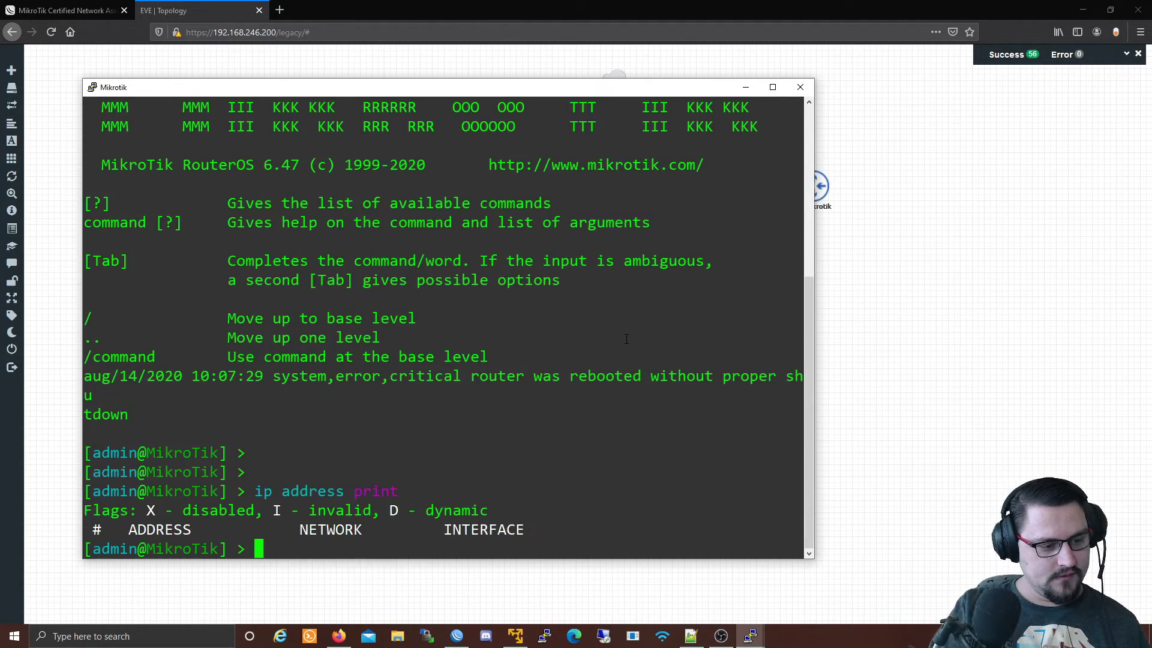
{"action": "key", "text": "Return"}
{"action": "key", "text": "Return"}
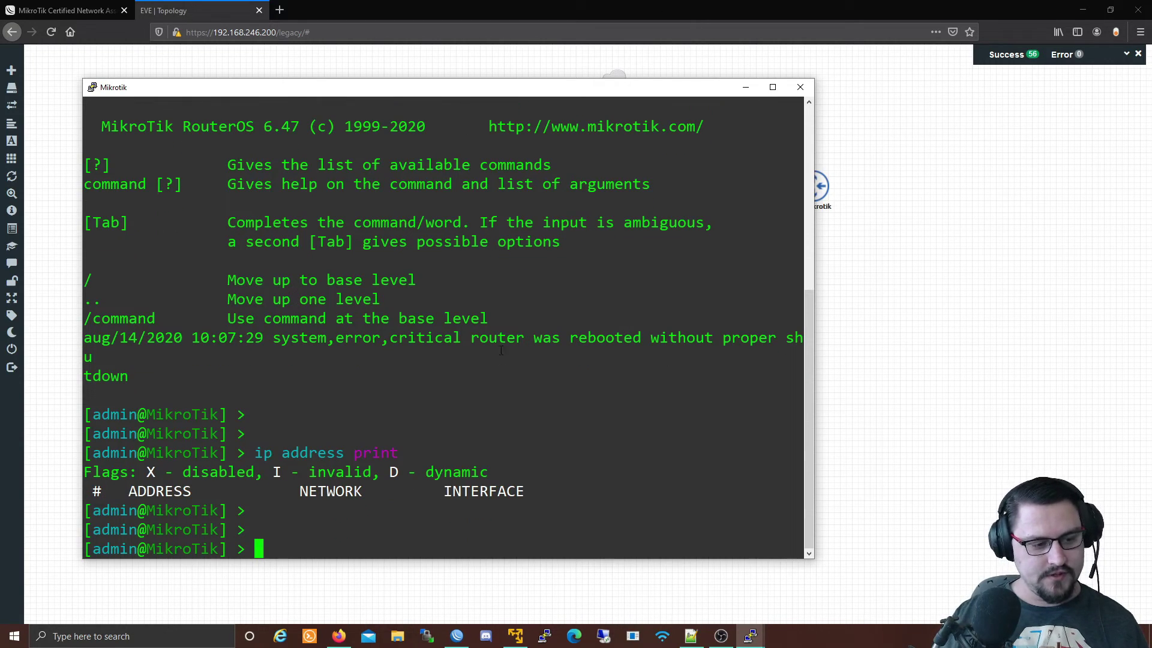
Bring up the main router's WinBox Interfaces window and filter it to VLAN interfaces.
{"action": "left_click", "coordinate": [902, 277]}
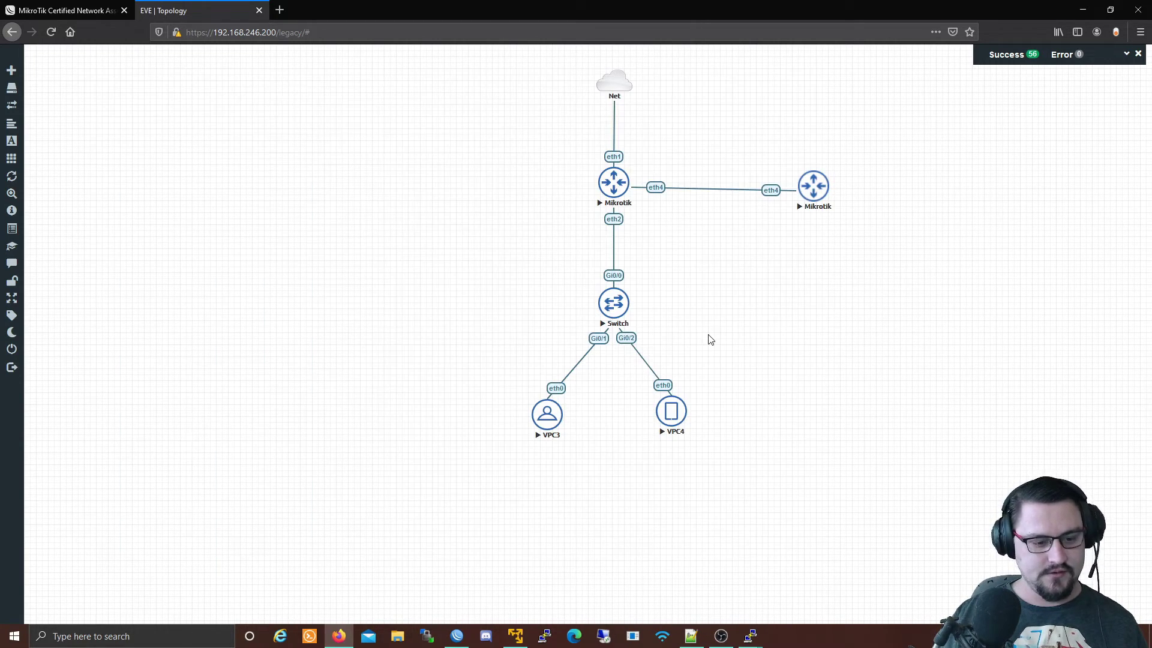
{"action": "left_click", "coordinate": [456, 636]}
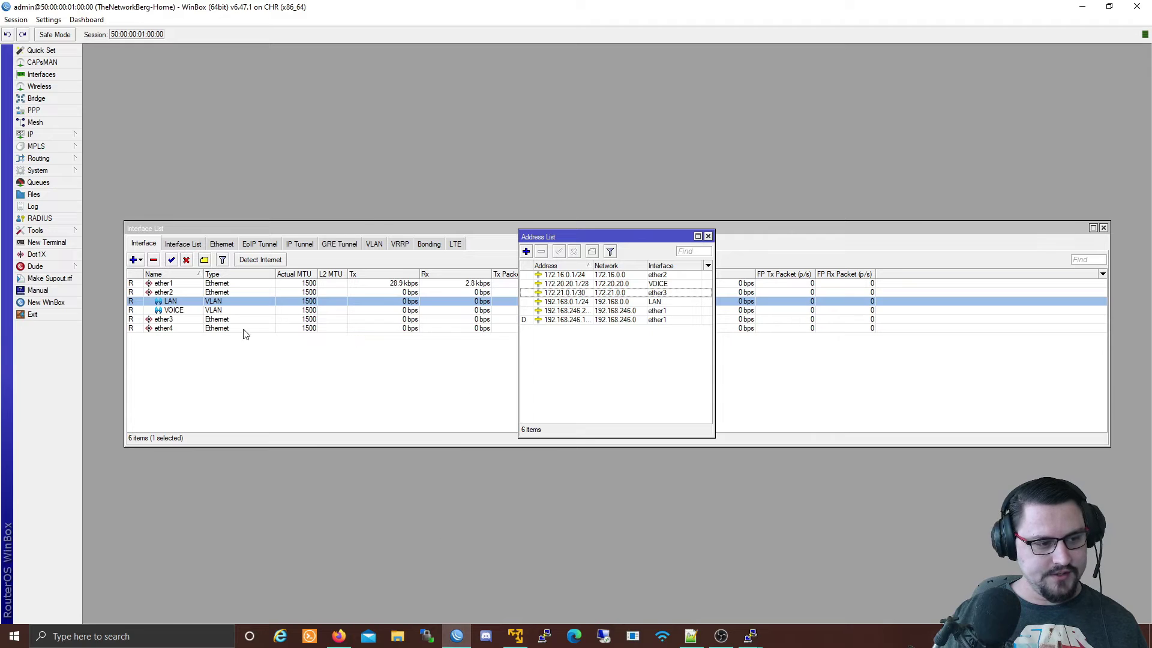
{"action": "left_click", "coordinate": [170, 329]}
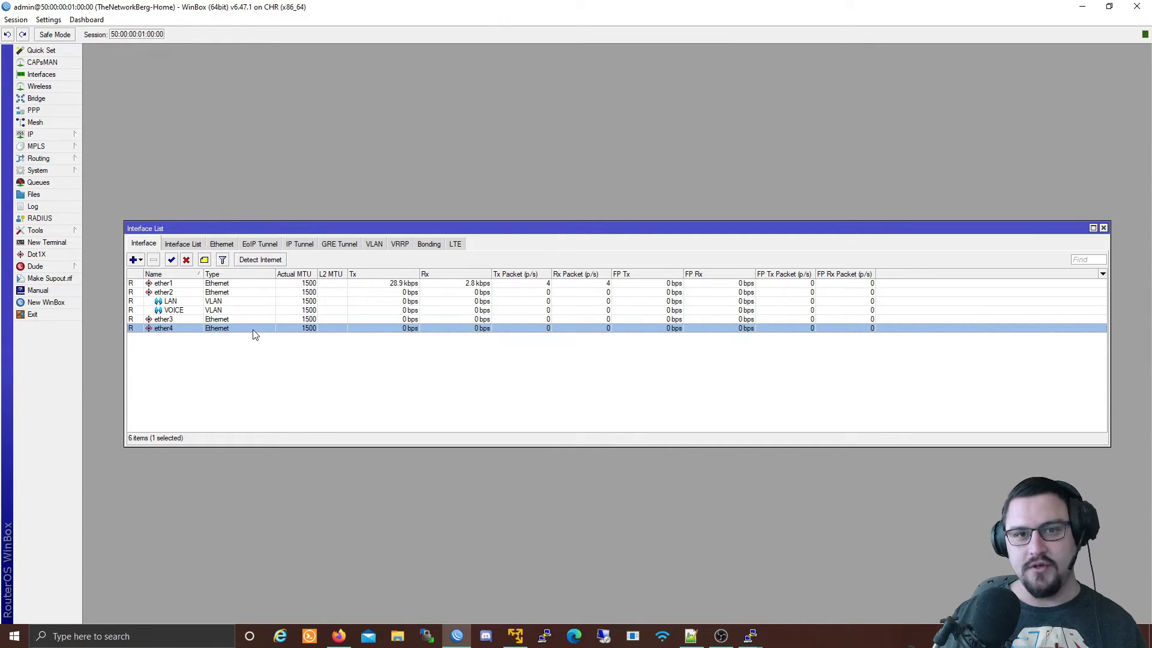
{"action": "left_click", "coordinate": [134, 260]}
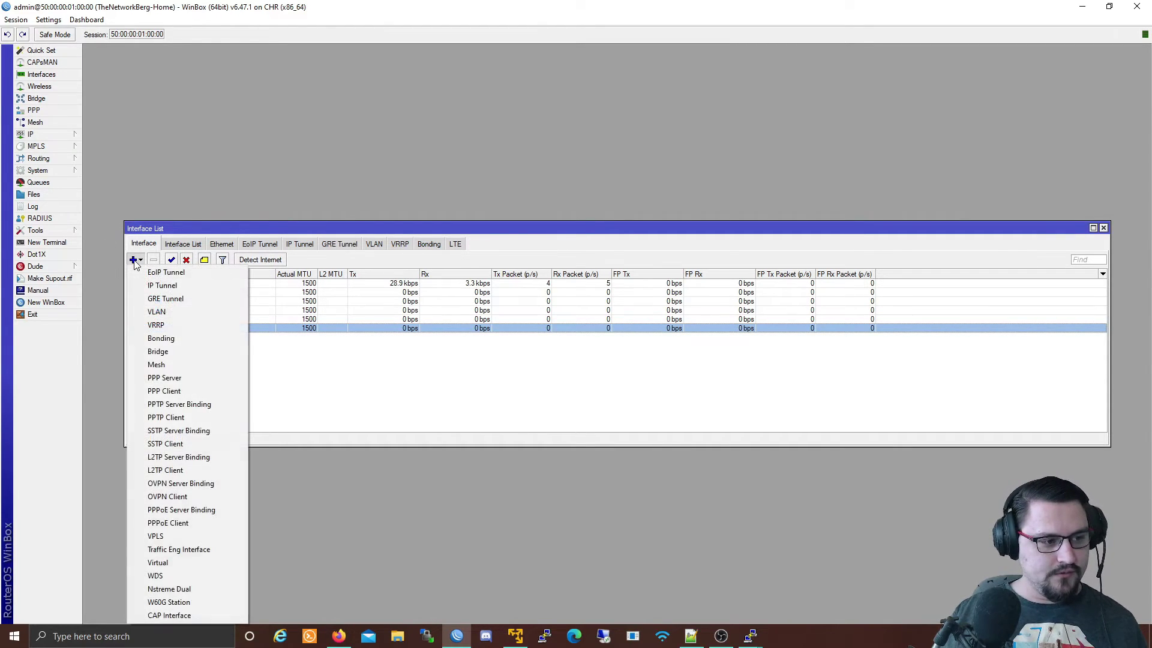
{"action": "left_click", "coordinate": [344, 250]}
{"action": "left_click", "coordinate": [373, 245]}
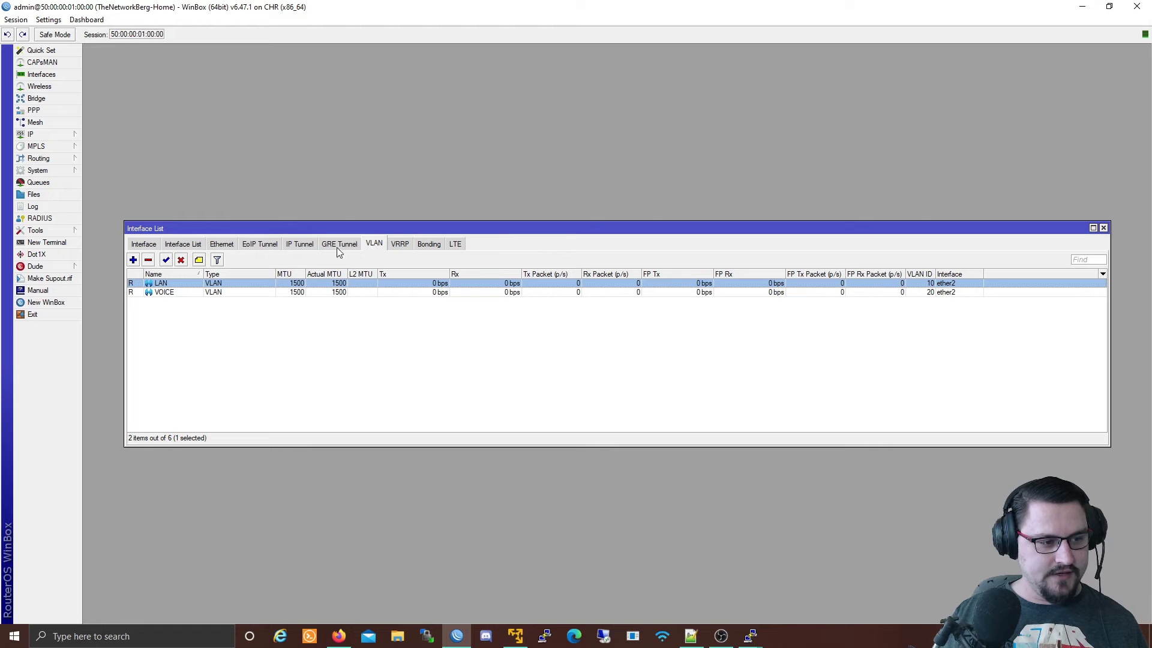
Add VLAN CUSTOMER1_LINK with VLAN ID 1189 on ether4 and apply it.
{"action": "left_click", "coordinate": [133, 262]}
{"action": "type", "text": "CUS"}
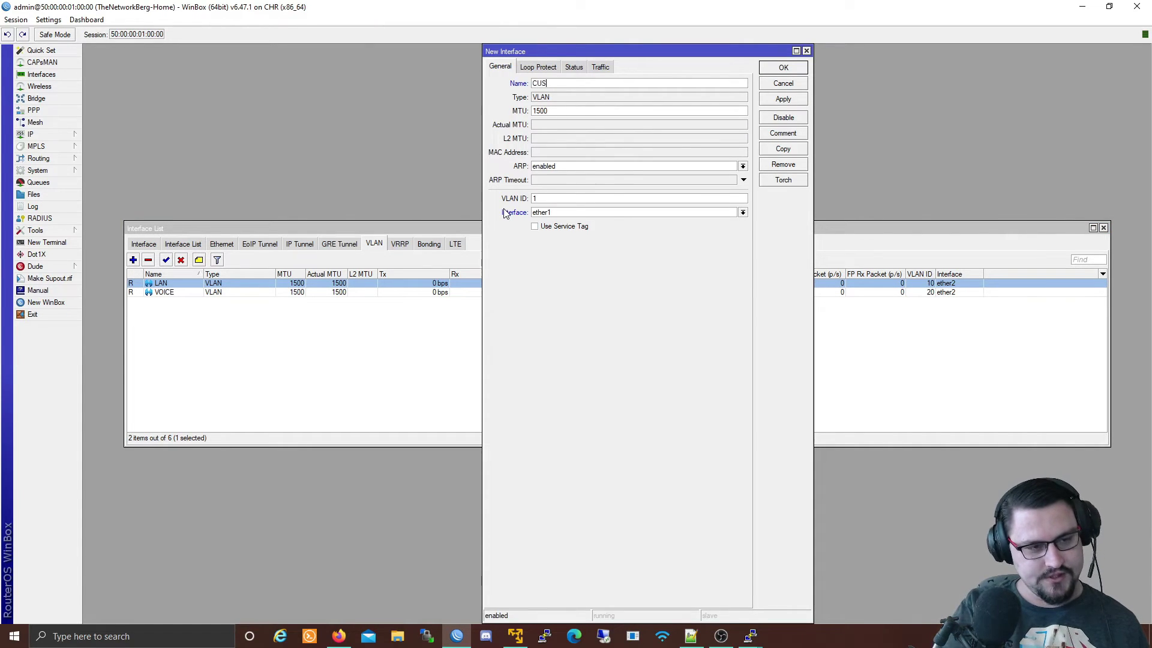
{"action": "type", "text": "TOMER1_"}
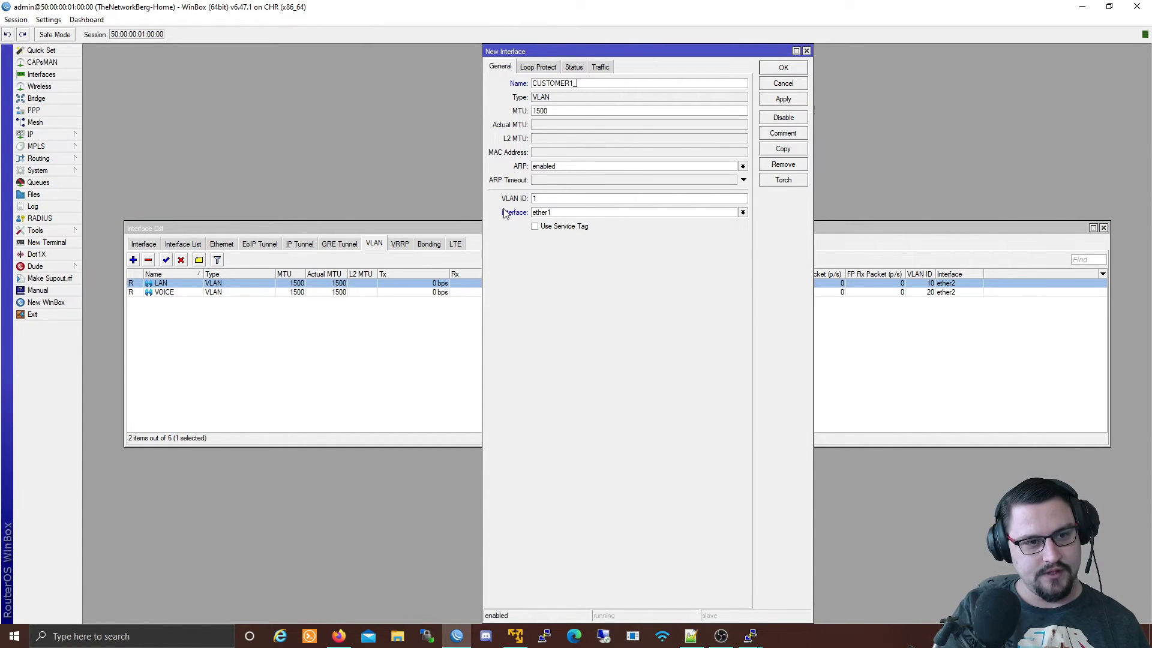
{"action": "type", "text": "LINK"}
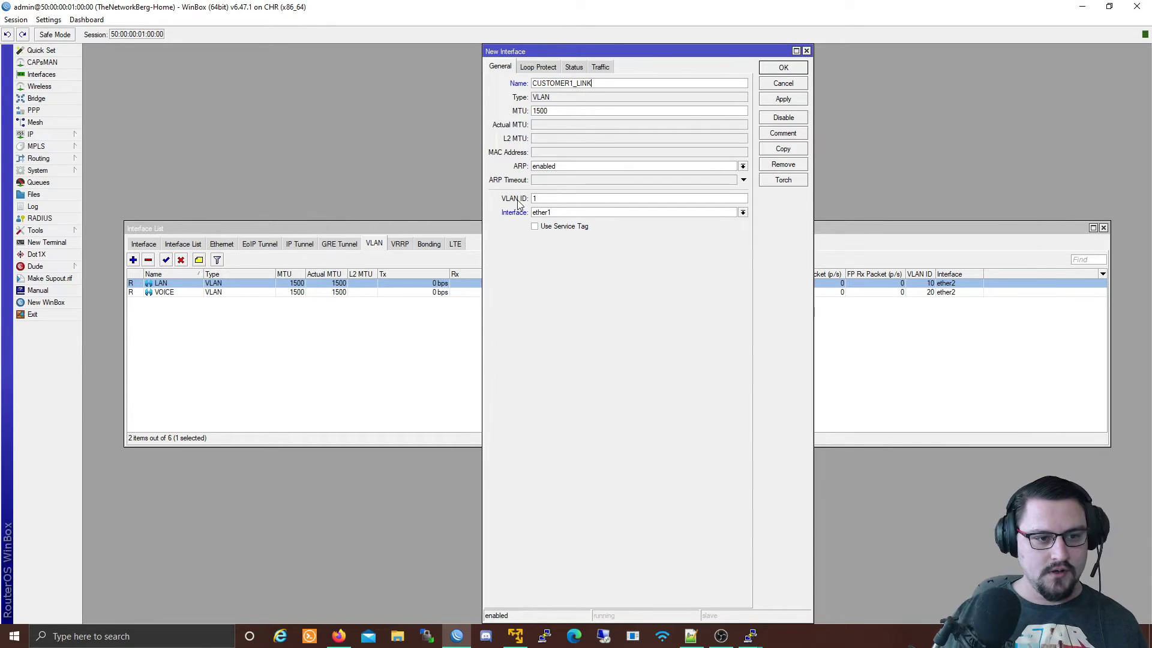
{"action": "double_click", "coordinate": [528, 199]}
{"action": "type", "text": "11"}
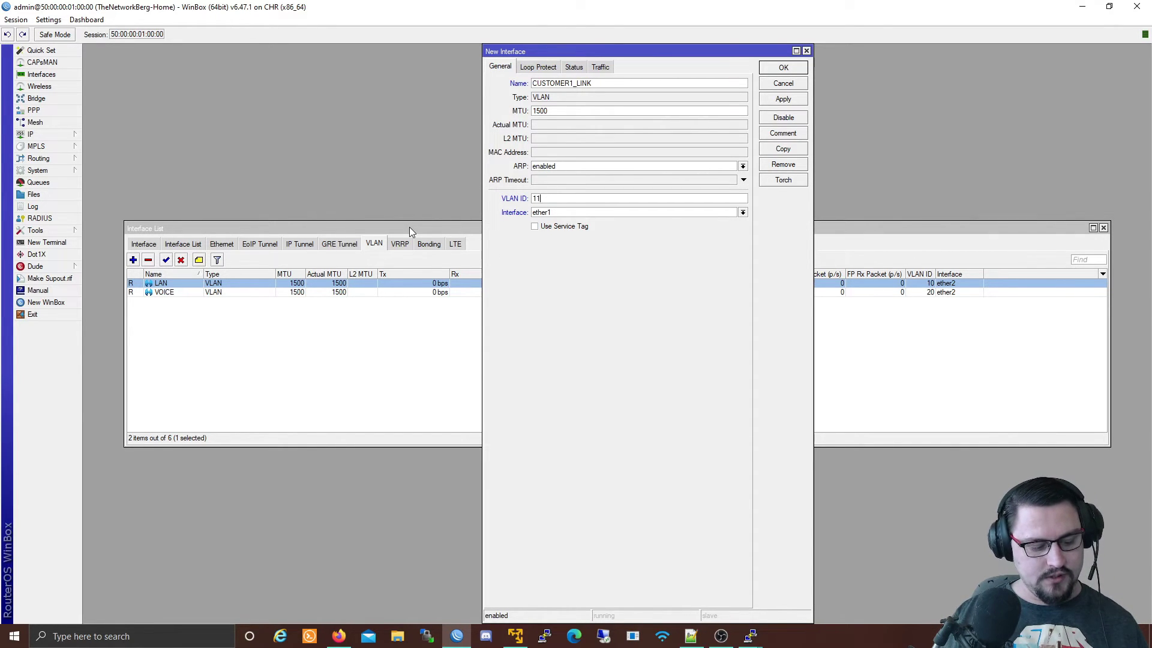
{"action": "type", "text": "89"}
{"action": "left_click", "coordinate": [555, 213]}
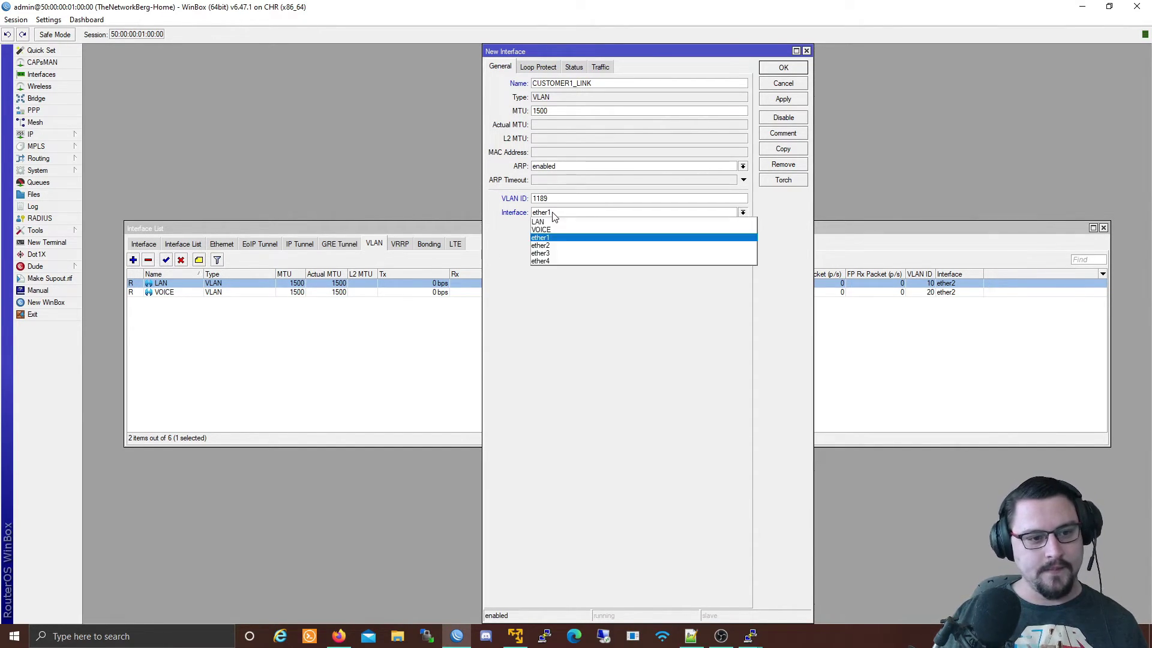
{"action": "left_click", "coordinate": [547, 261]}
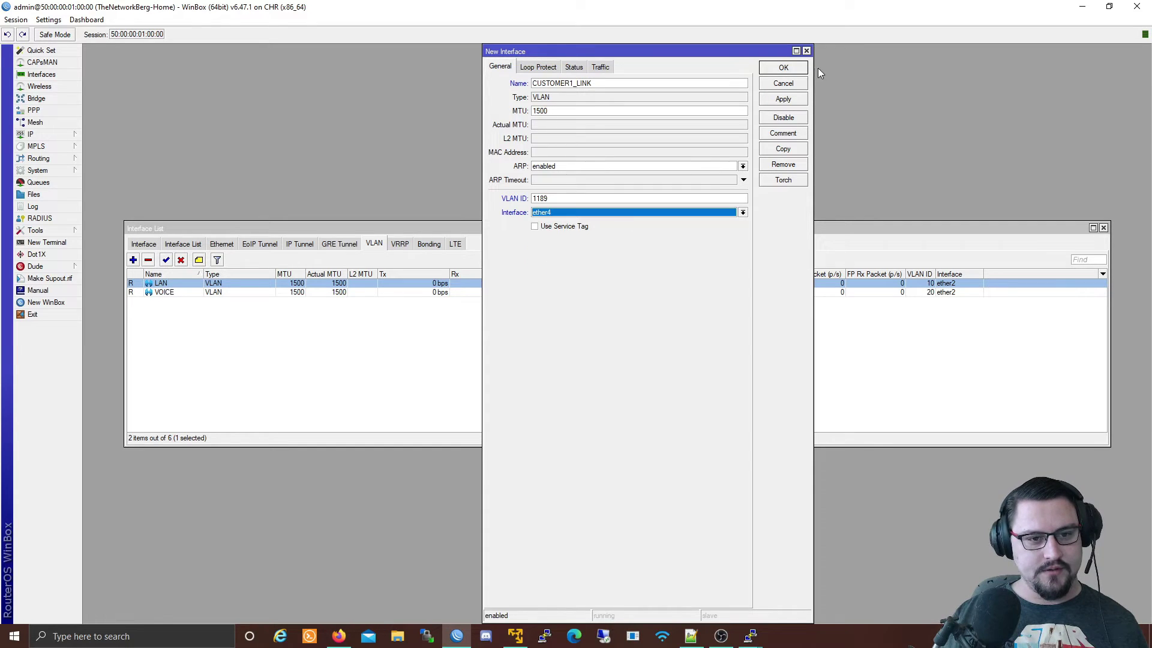
{"action": "left_click", "coordinate": [772, 102]}
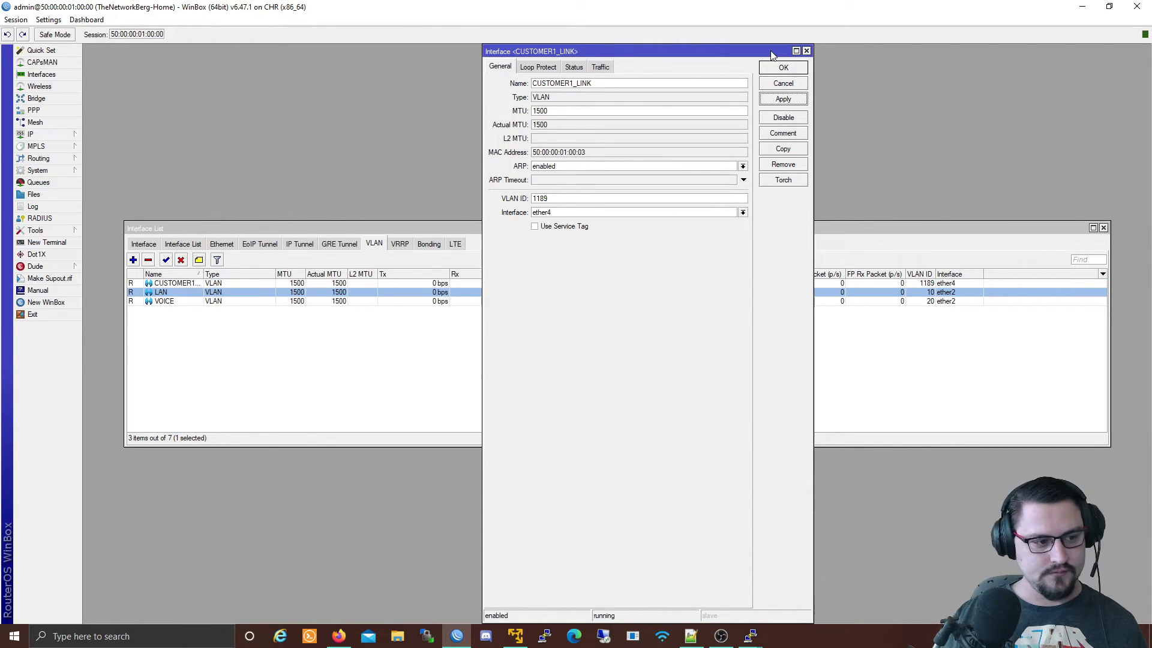
{"action": "left_click", "coordinate": [770, 71]}
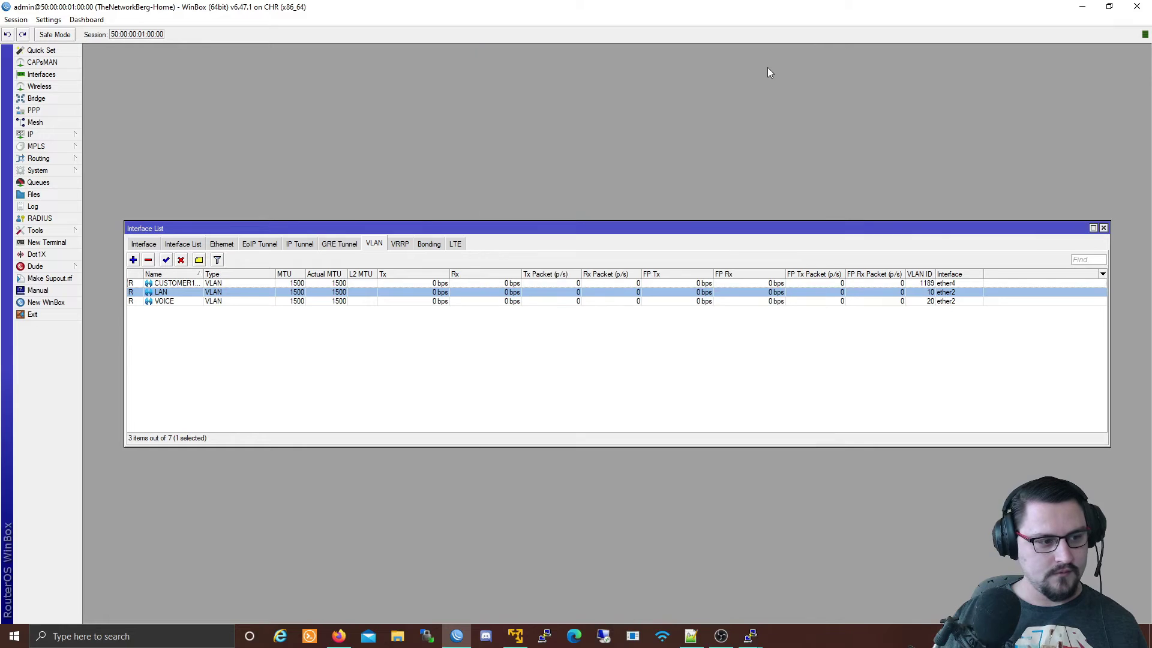
{"action": "left_click", "coordinate": [183, 283]}
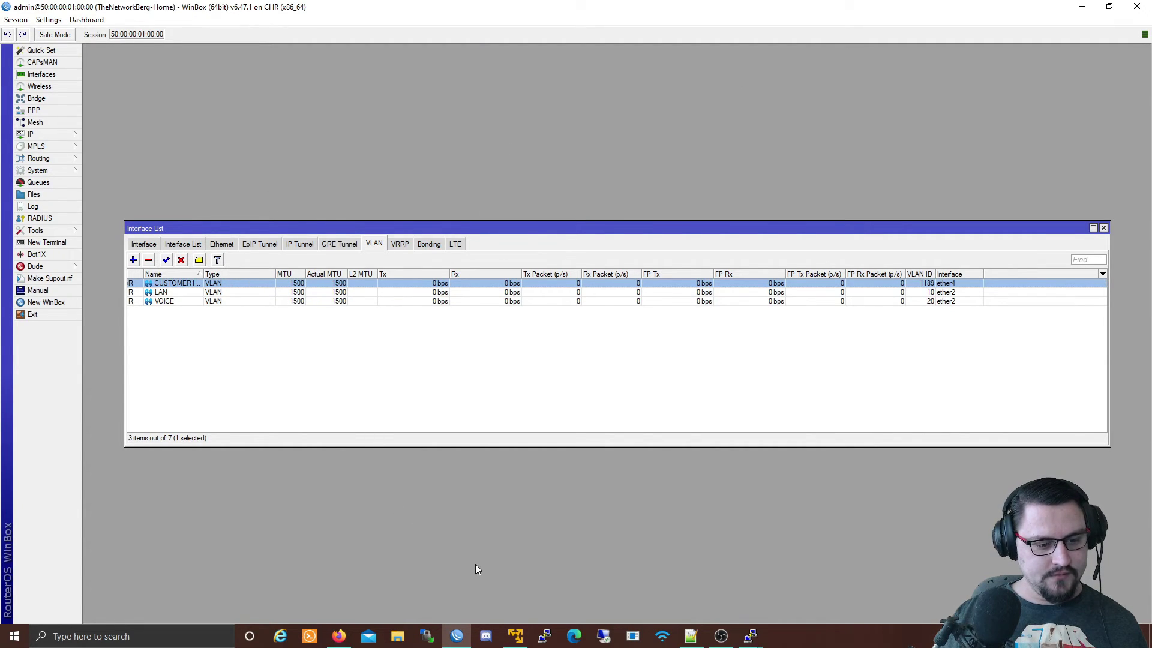
Open the second Mikrotik router's console and begin typing 'interface vlan add vlan-id='.
{"action": "mouse_move", "coordinate": [339, 636]}
{"action": "left_click", "coordinate": [344, 576]}
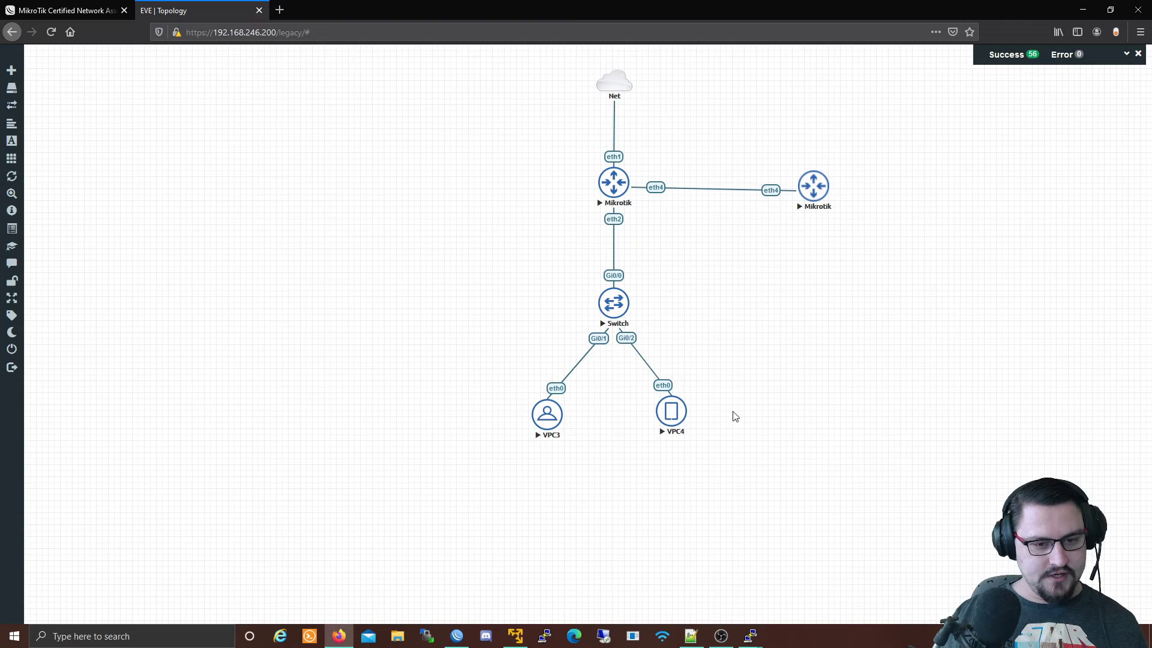
{"action": "left_click", "coordinate": [816, 186]}
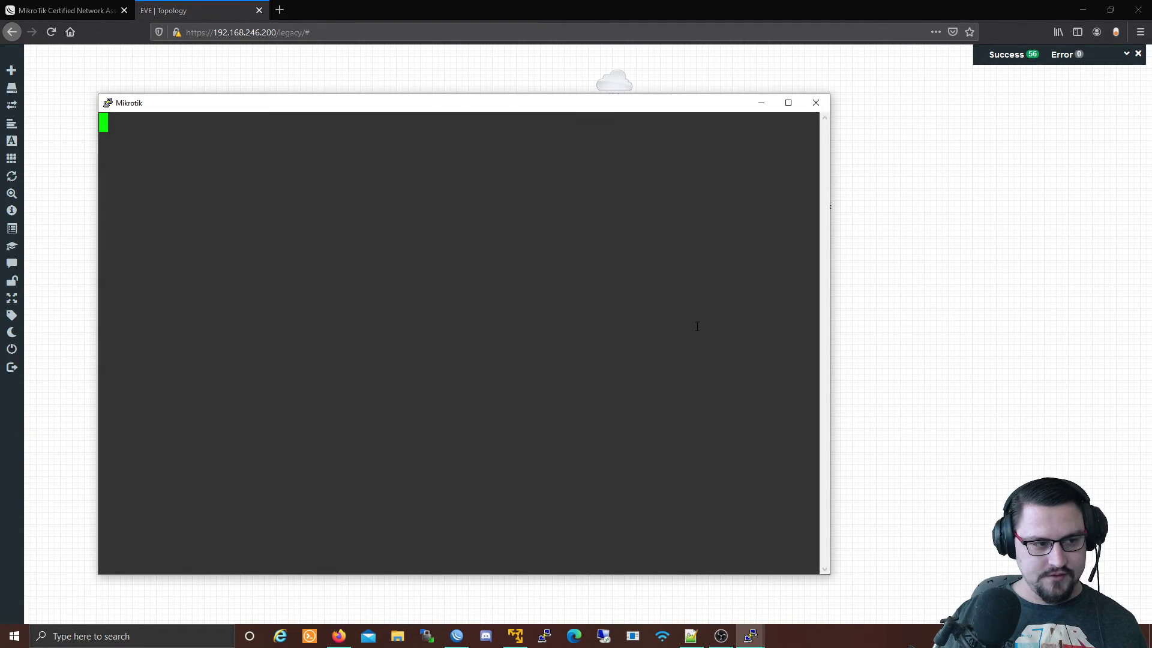
{"action": "key", "text": "Return"}
{"action": "key", "text": "Return"}
{"action": "key", "text": "Return"}
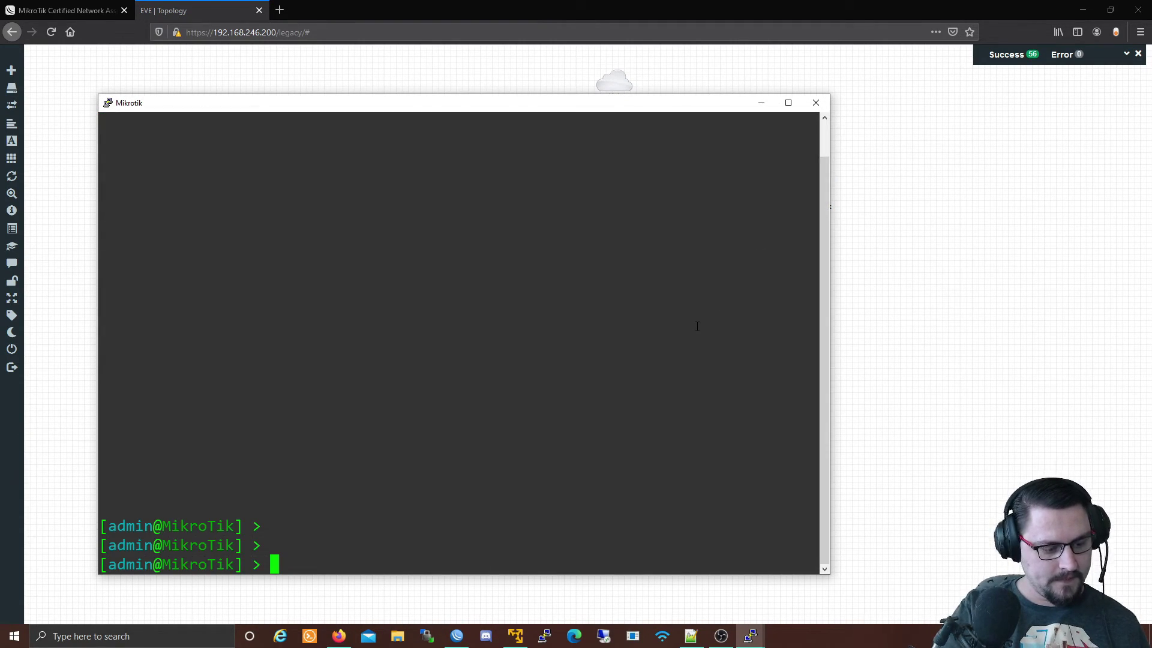
{"action": "type", "text": "interface "}
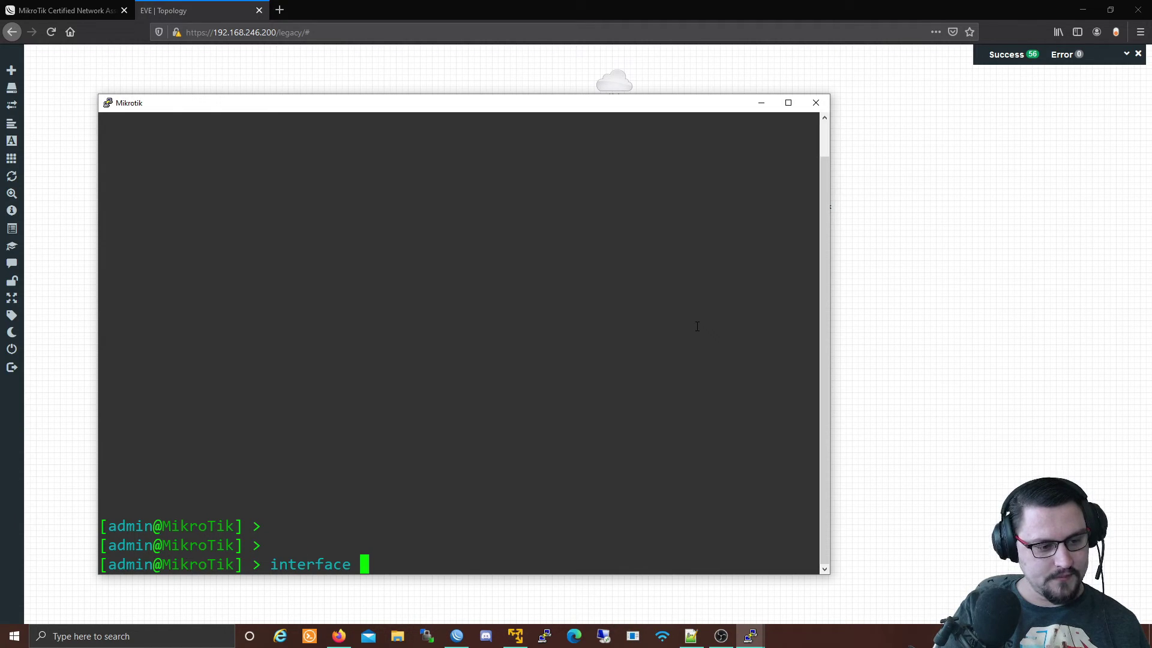
{"action": "type", "text": "vlna"}
{"action": "key", "text": "BackSpace"}
{"action": "key", "text": "BackSpace"}
{"action": "key", "text": "BackSpace"}
{"action": "key", "text": "BackSpace"}
{"action": "type", "text": "vlan add "}
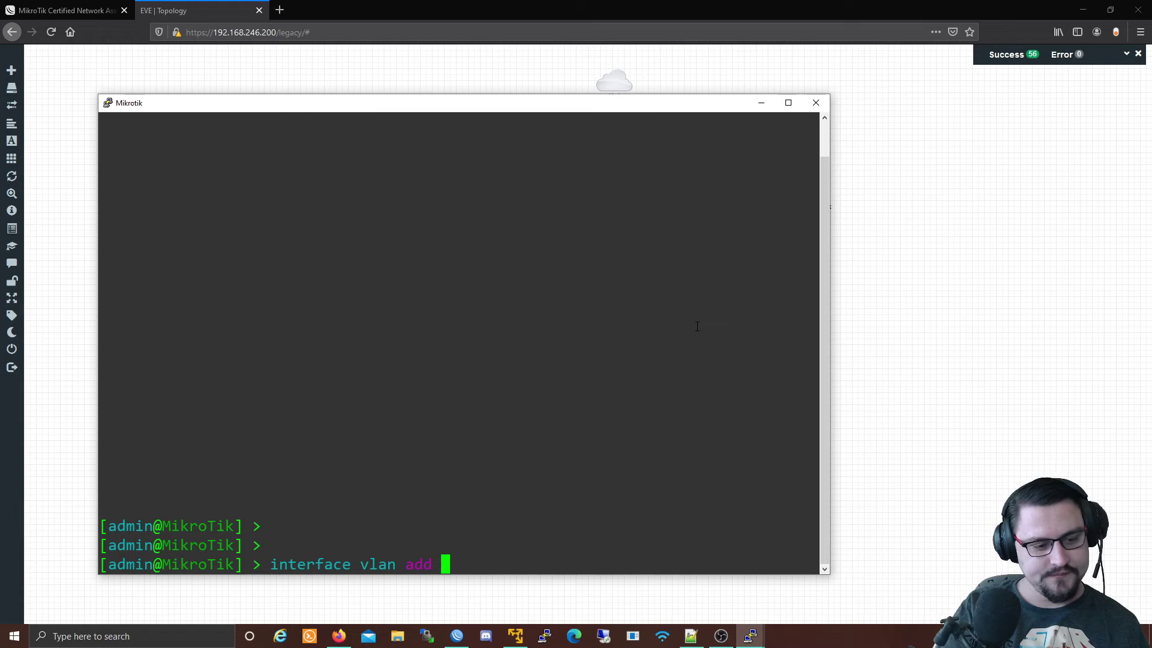
{"action": "type", "text": "vlan-id="}
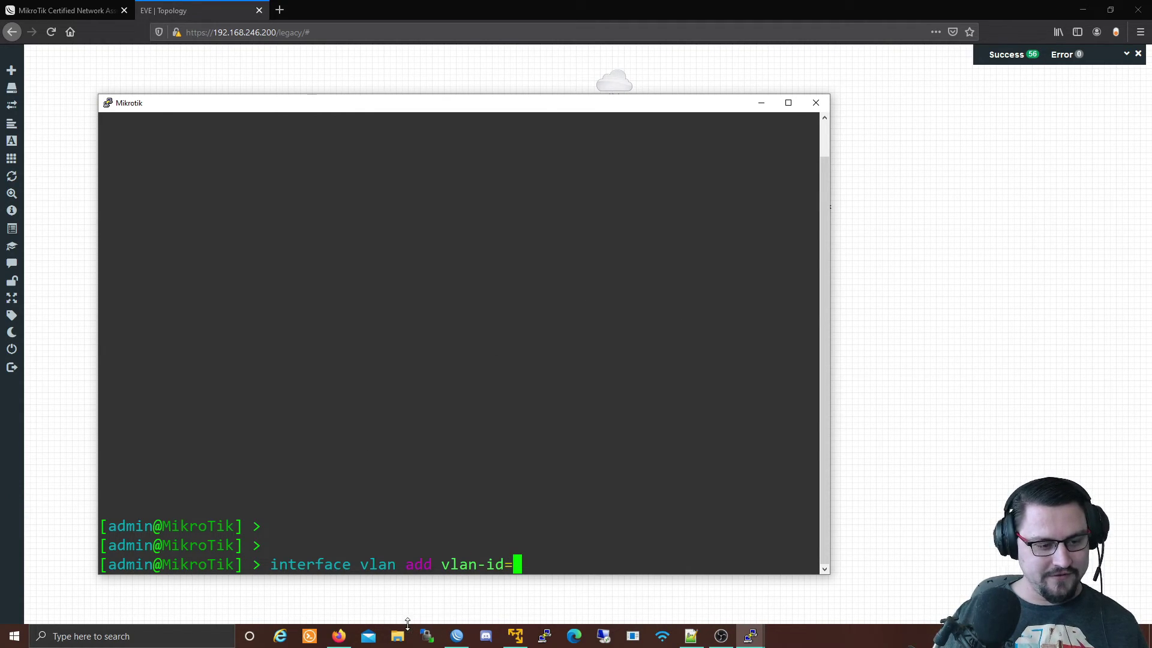
Check CUSTOMER1_LINK's settings in WinBox, then complete the command with vlan-id 1189, ether4, name CUSTOMER1_LINK.
{"action": "left_click", "coordinate": [457, 635]}
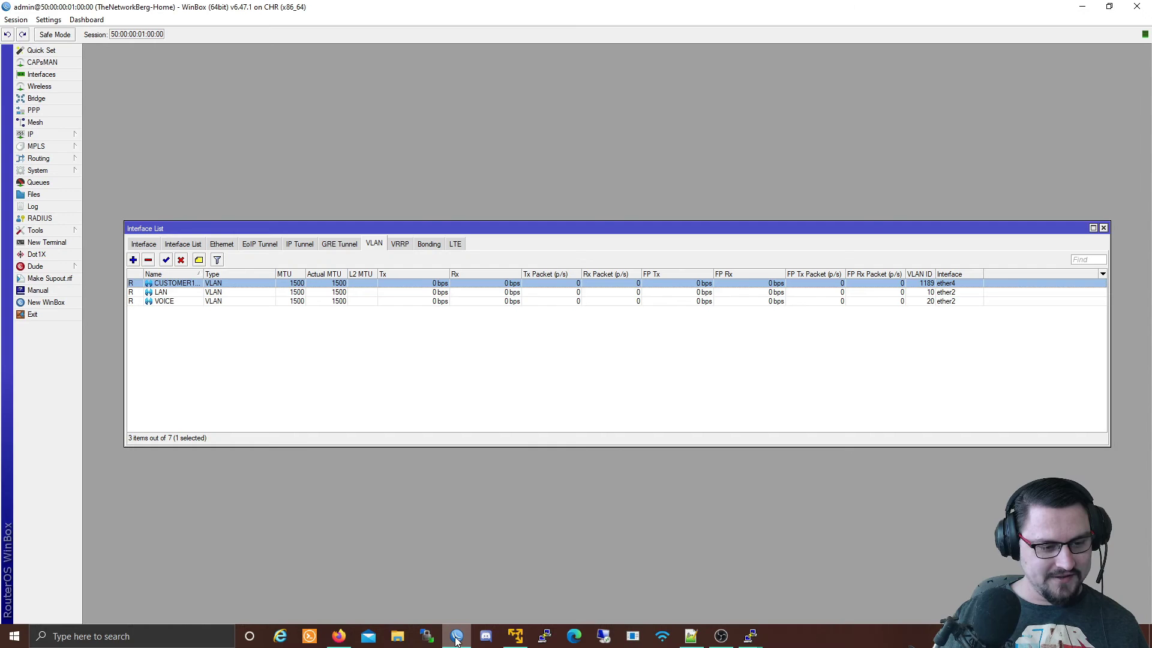
{"action": "double_click", "coordinate": [376, 281]}
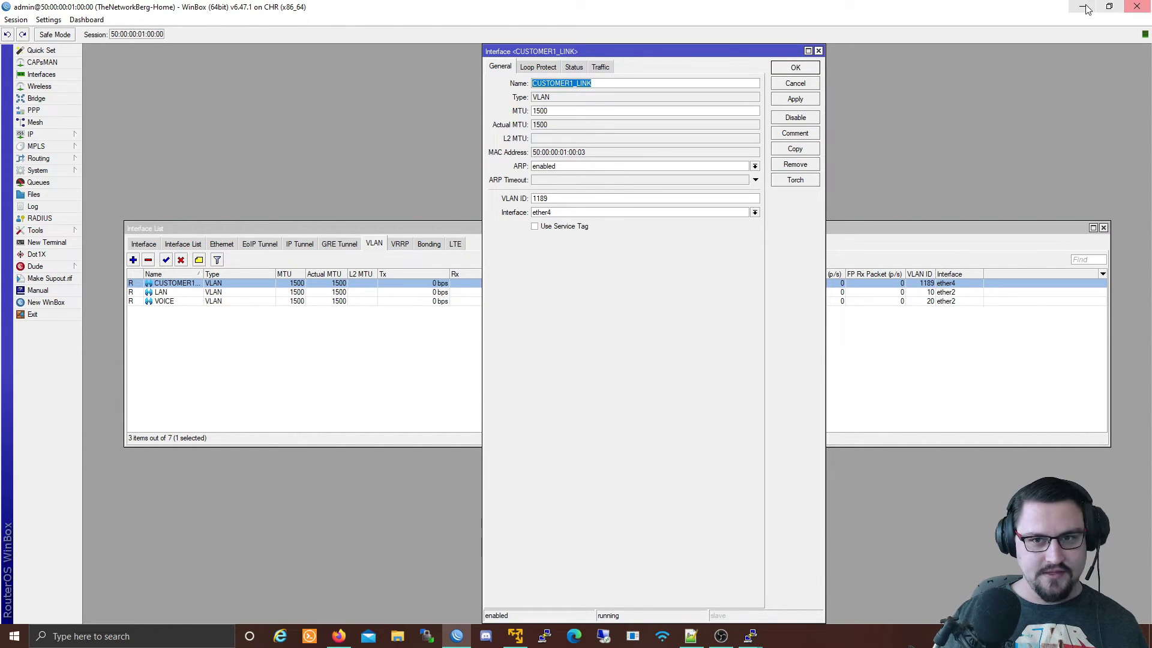
{"action": "key", "text": "alt+Tab"}
{"action": "type", "text": "1189 "}
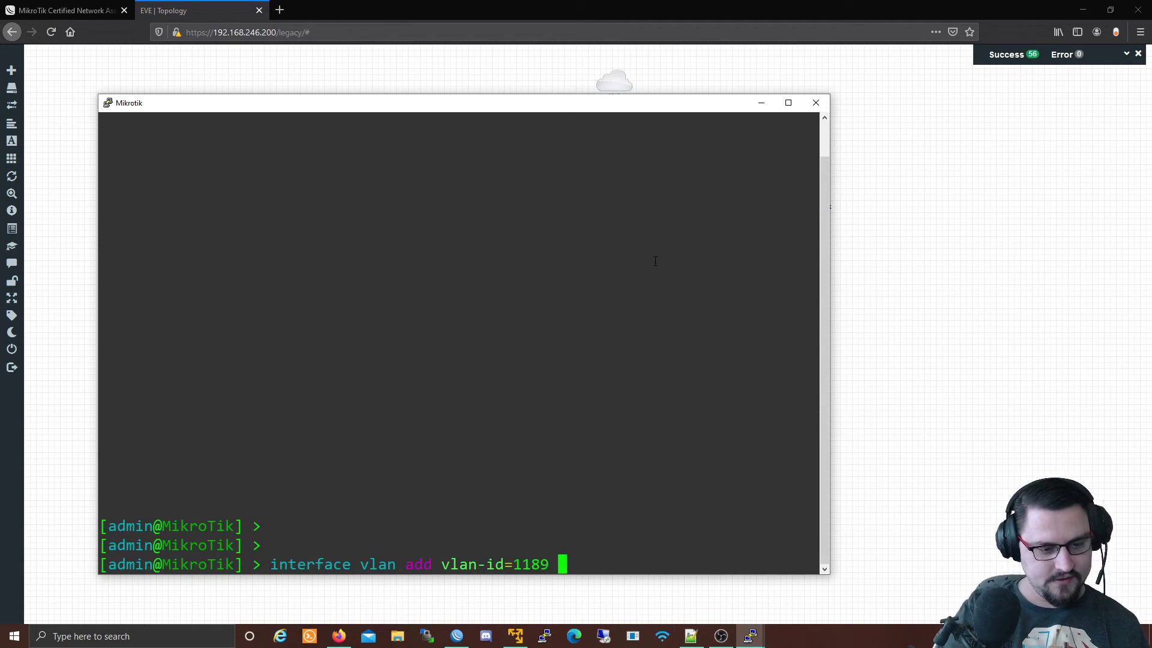
{"action": "type", "text": "int"}
{"action": "key", "text": "BackSpace"}
{"action": "type", "text": "t"}
{"action": "key", "text": "Tab"}
{"action": "type", "text": "ether4 "}
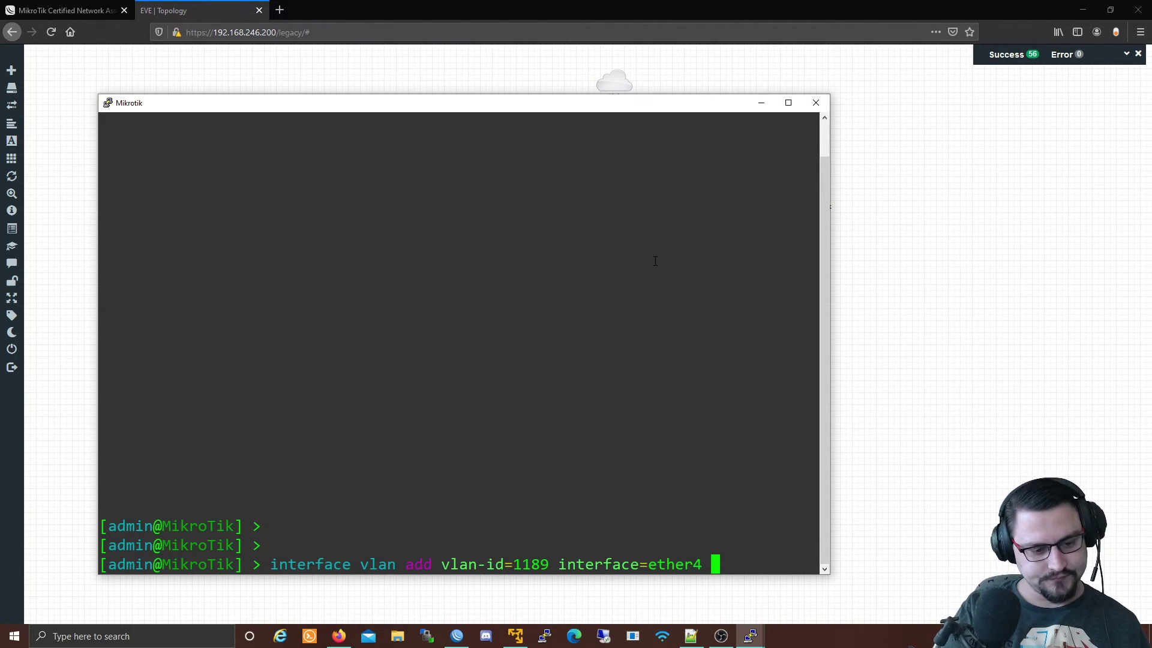
{"action": "type", "text": "na"}
{"action": "key", "text": "Tab"}
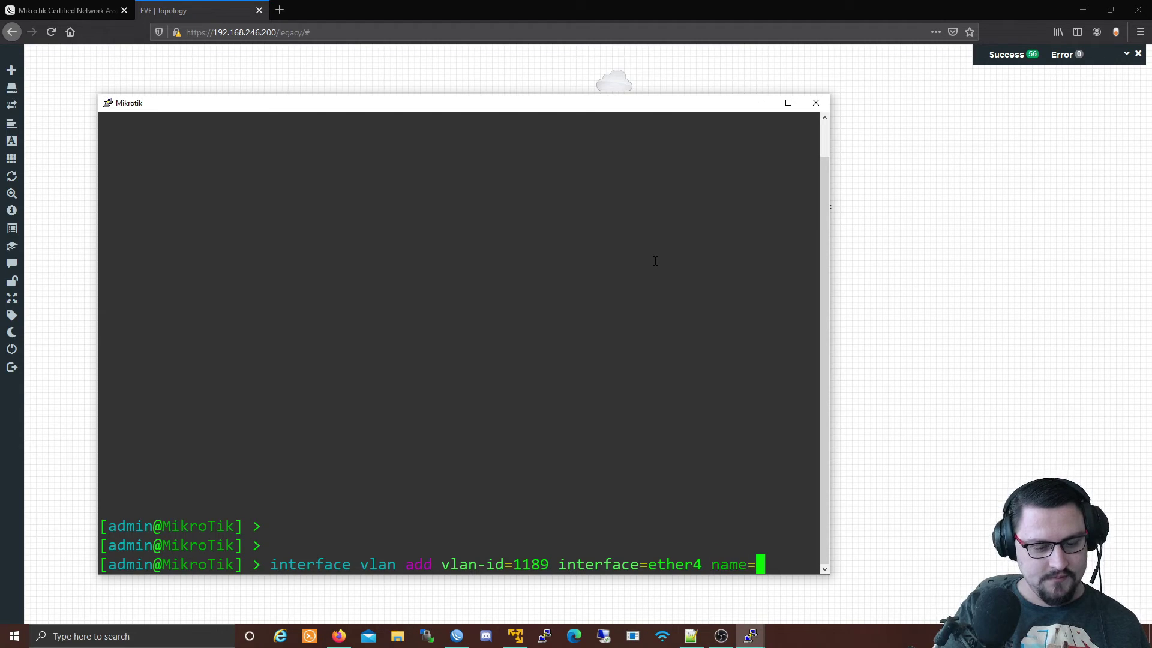
{"action": "type", "text": "CUSTOMER1"}
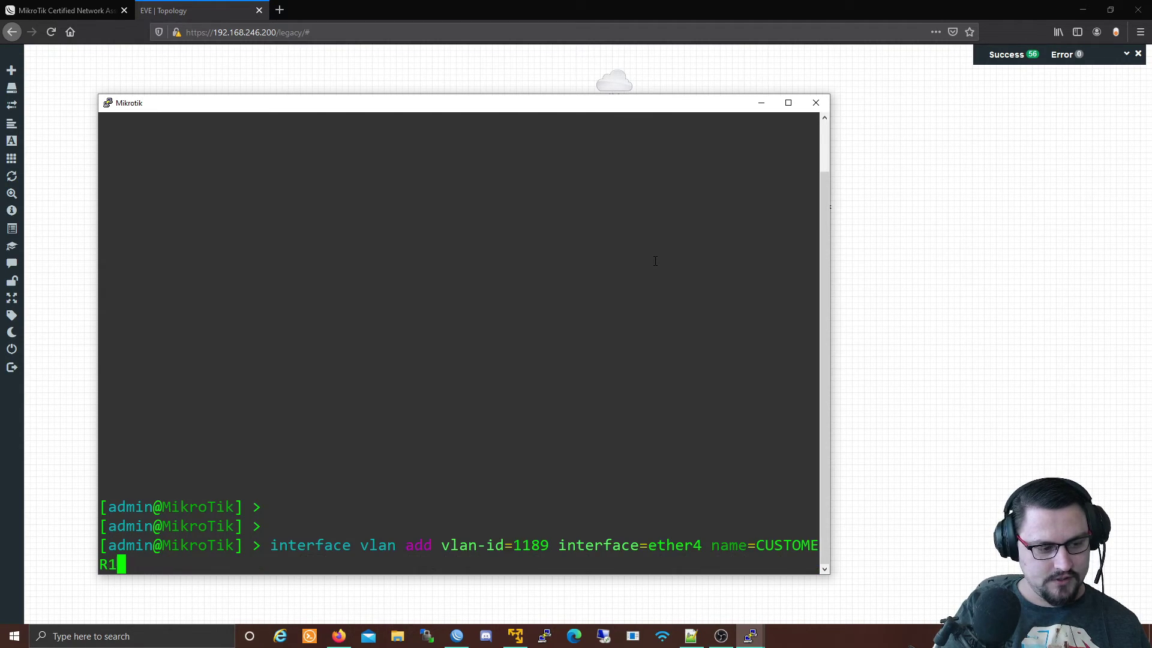
{"action": "type", "text": "_LINK"}
Run the VLAN command, then add address 10.10.44.2/30 to CUSTOMER1_LINK on the second router.
{"action": "key", "text": "Return"}
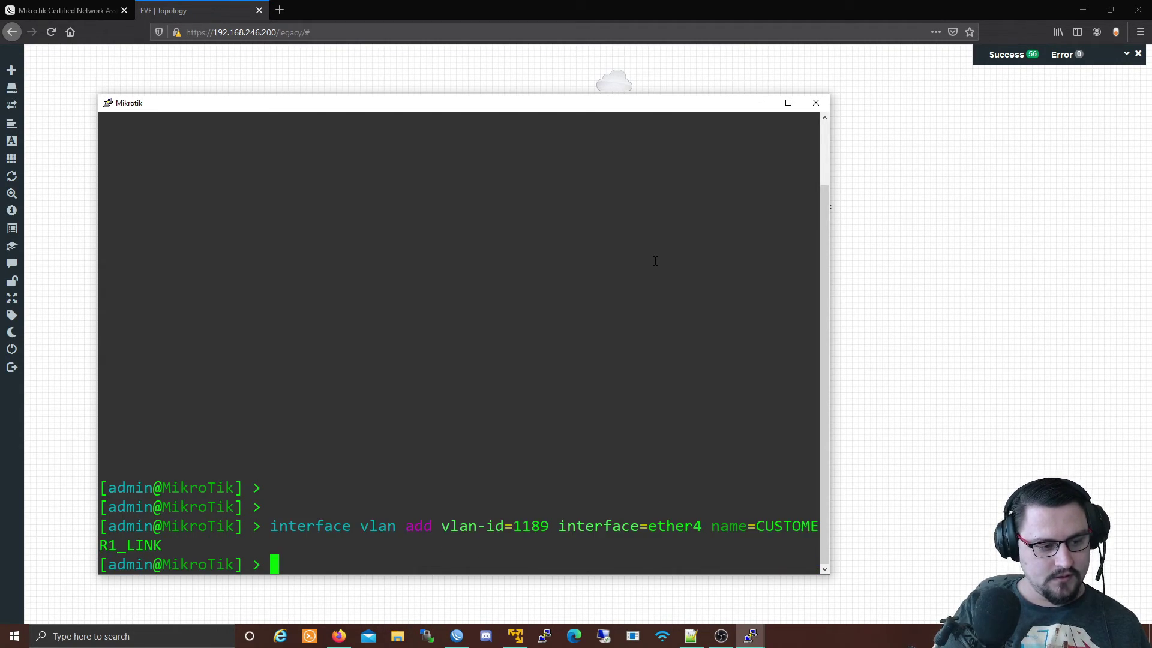
{"action": "key", "text": "Return"}
{"action": "key", "text": "Return"}
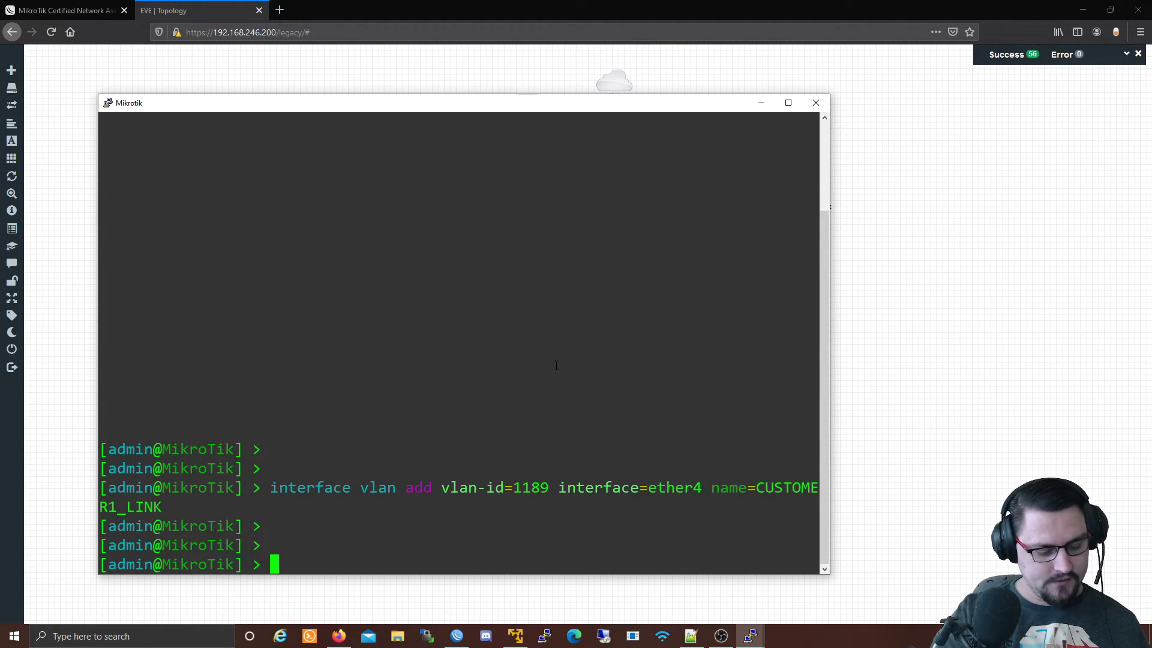
{"action": "type", "text": "ip address "}
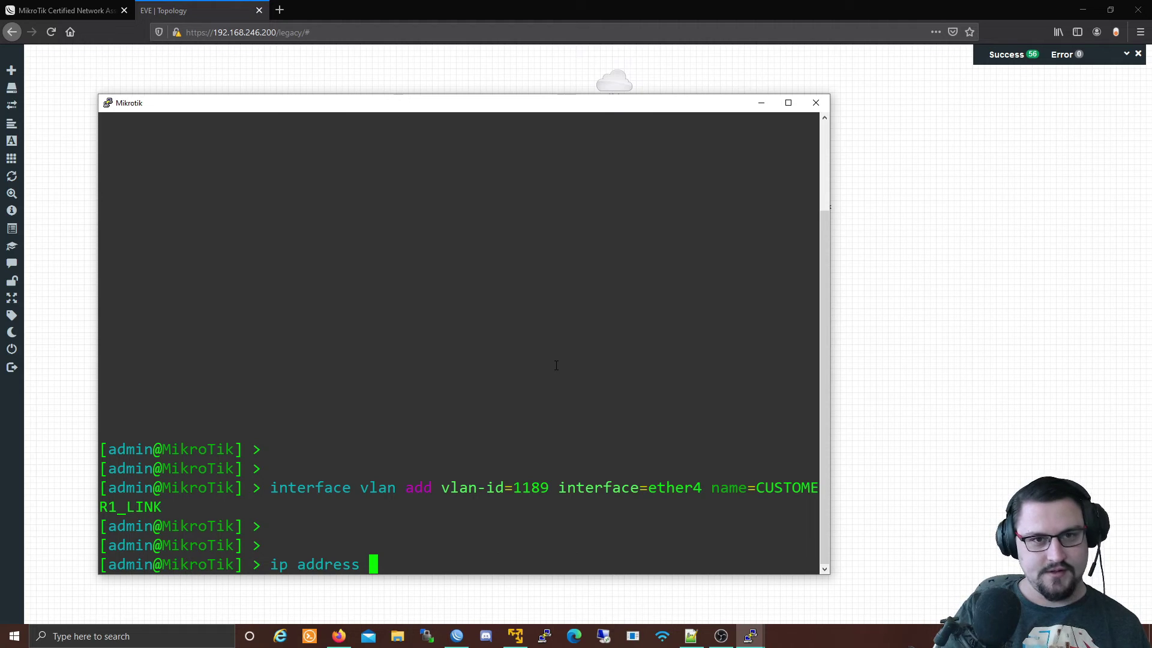
{"action": "type", "text": "add 10"}
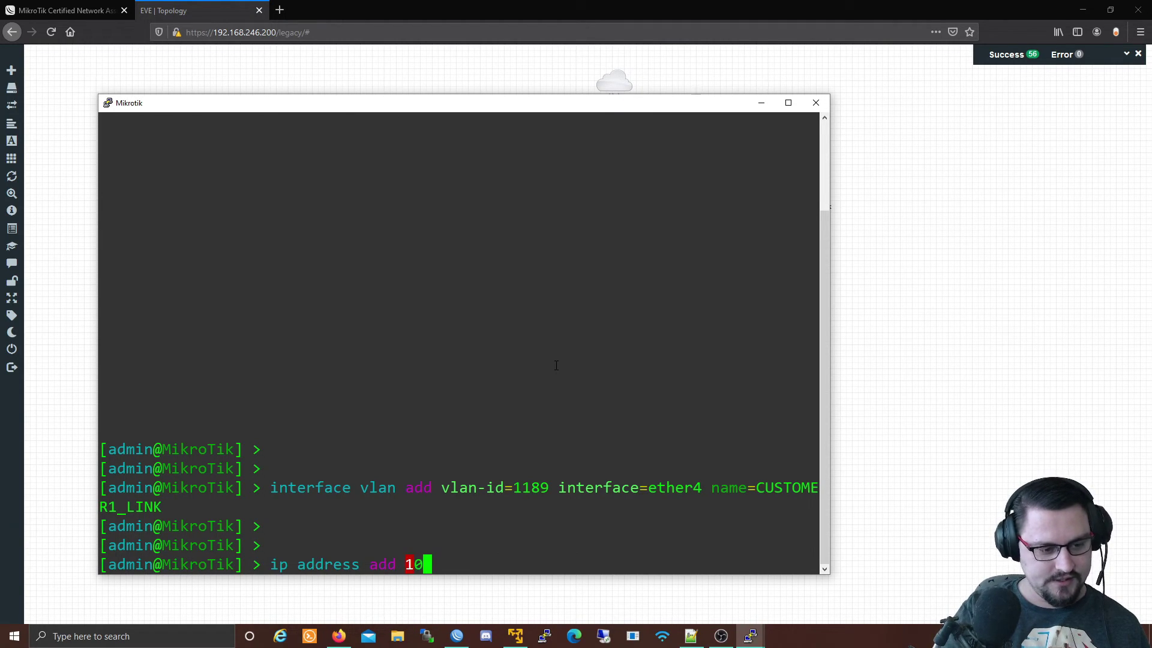
{"action": "key", "text": "BackSpace"}
{"action": "type", "text": "address=1"}
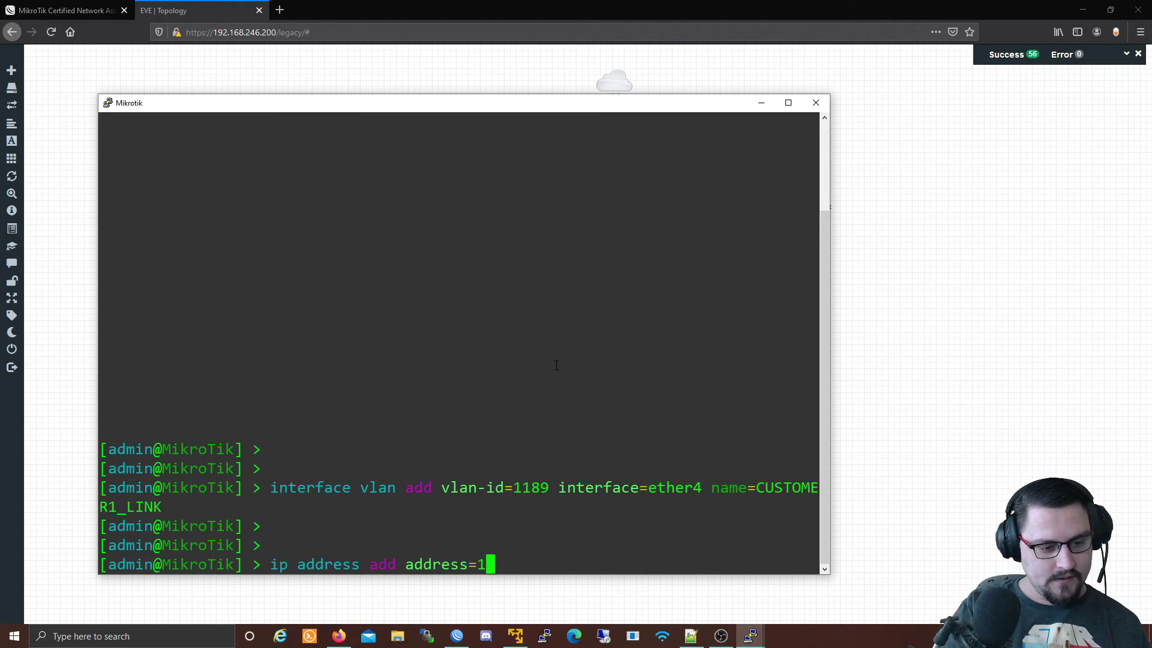
{"action": "type", "text": "0."}
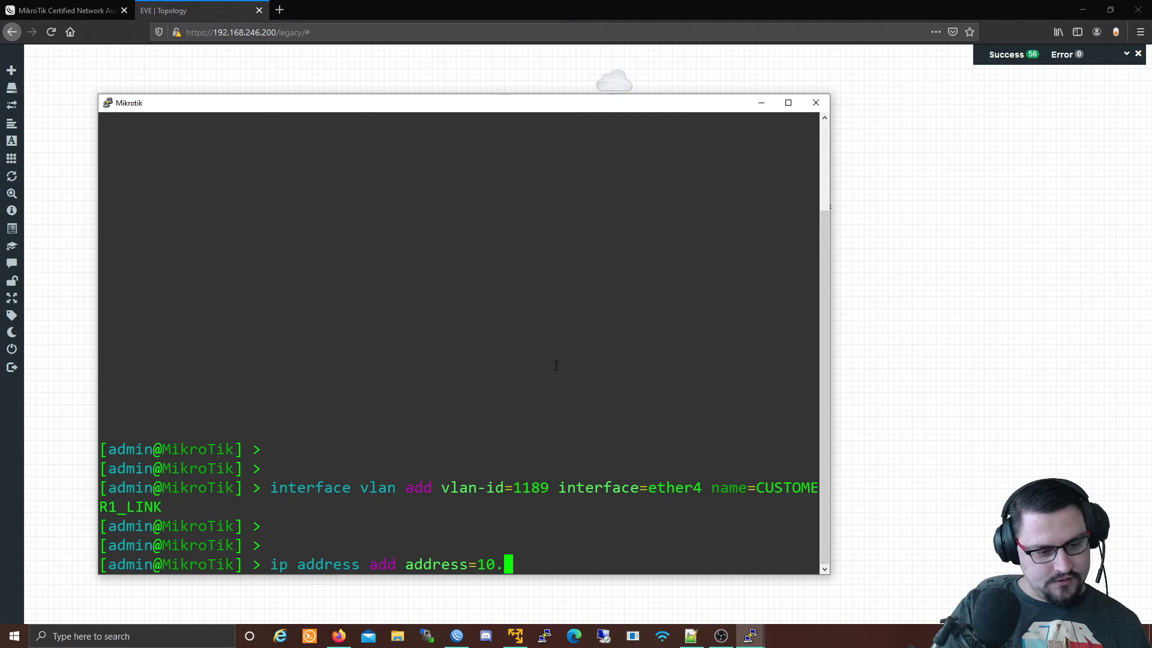
{"action": "type", "text": "10."}
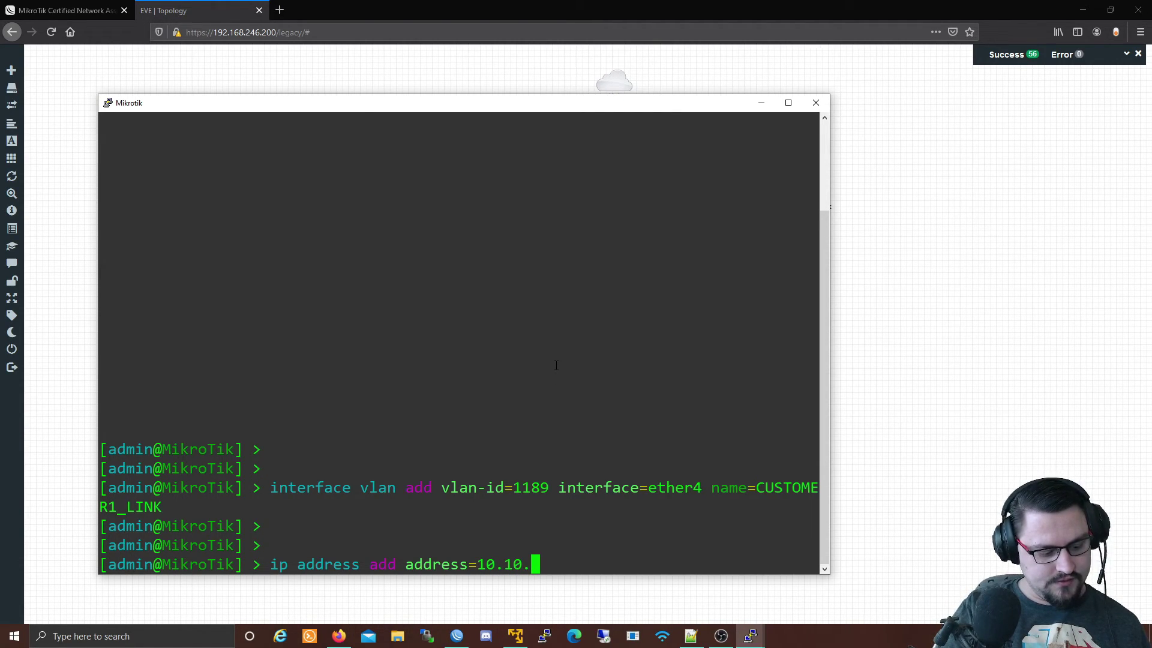
{"action": "type", "text": "44.2/30 interface="}
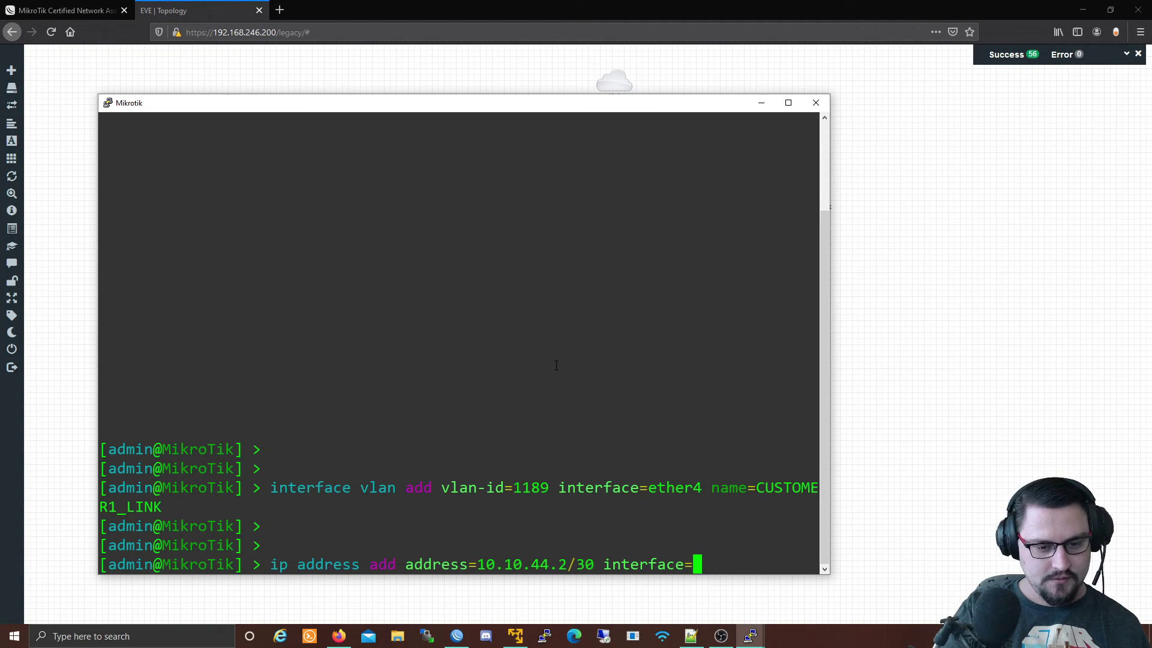
{"action": "type", "text": "CU"}
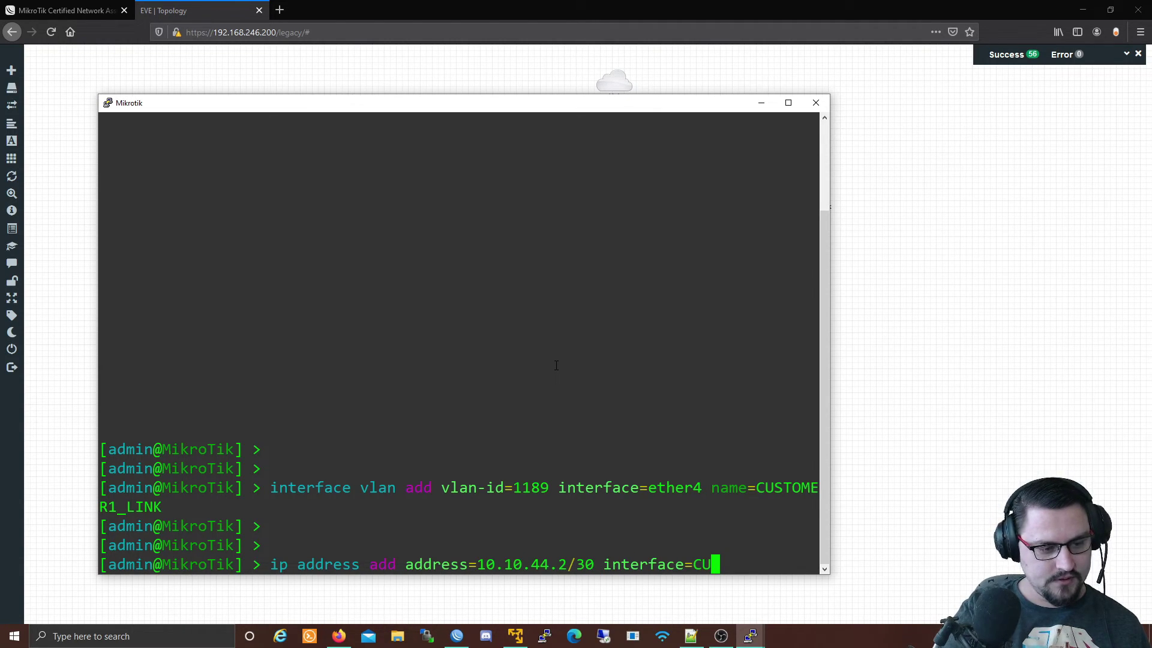
{"action": "key", "text": "Tab"}
{"action": "key", "text": "Return"}
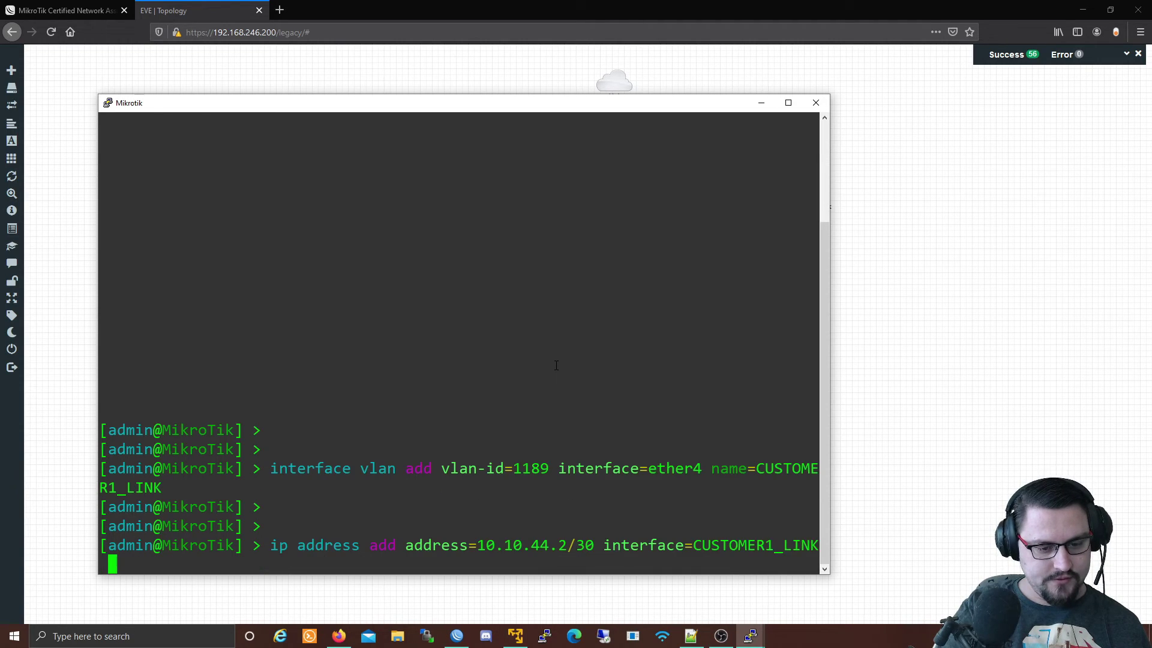
{"action": "key", "text": "Return"}
{"action": "key", "text": "Return"}
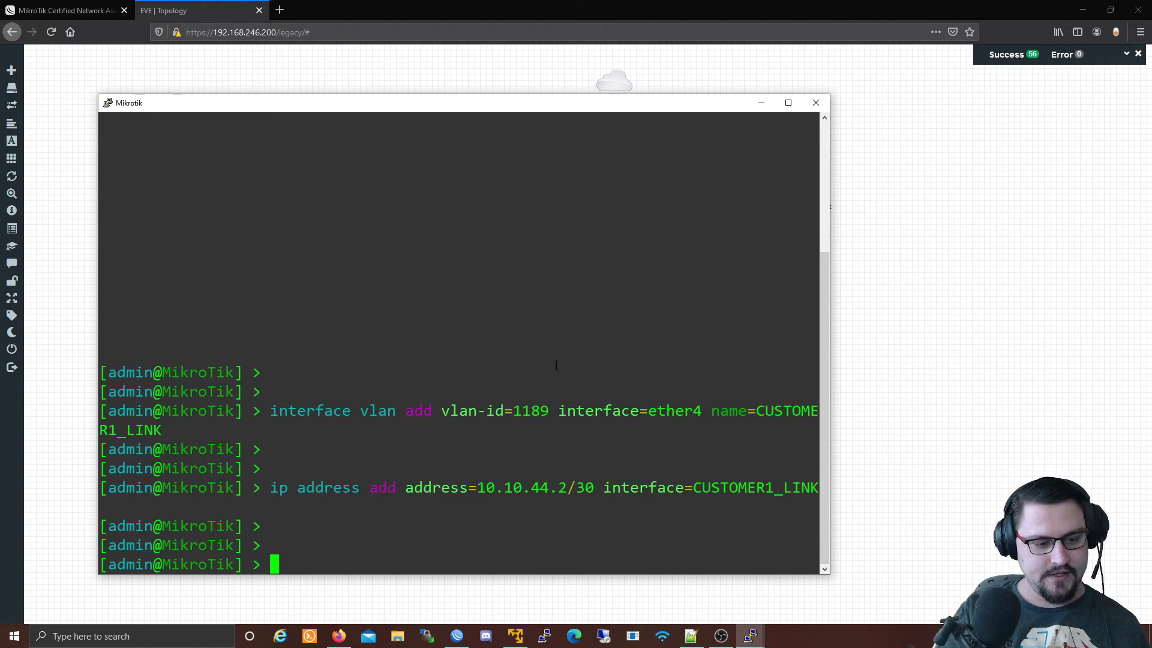
Close the CUSTOMER1_LINK details in WinBox and start a new entry in IP Addresses.
{"action": "left_click", "coordinate": [457, 636]}
{"action": "left_click", "coordinate": [786, 84]}
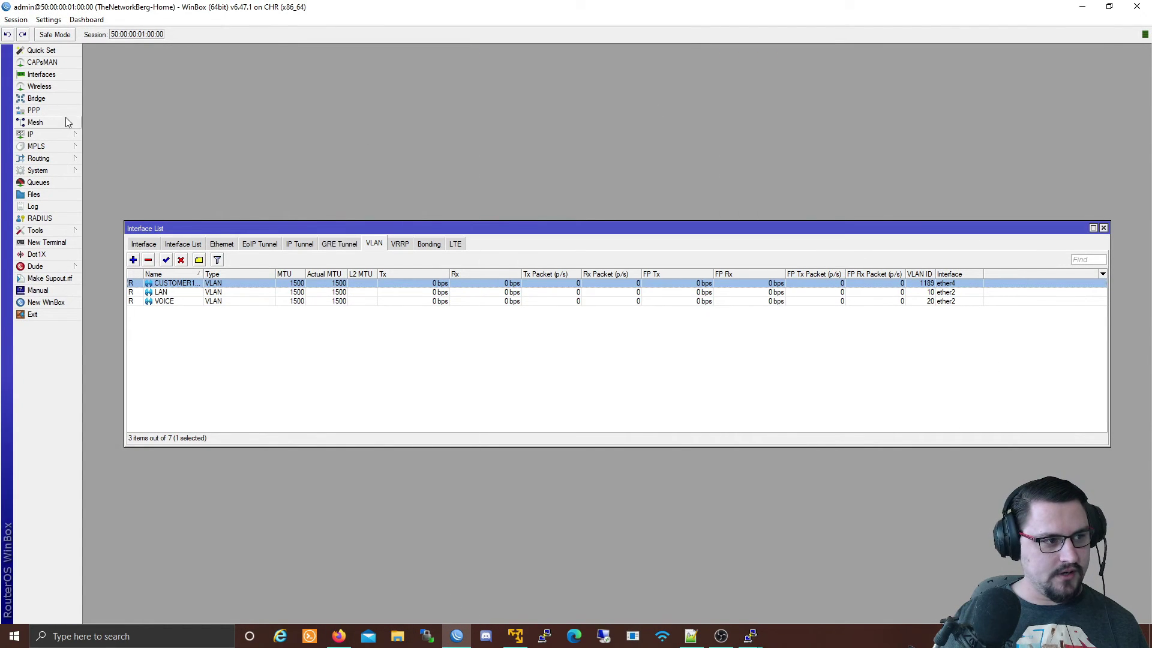
{"action": "left_click", "coordinate": [52, 134]}
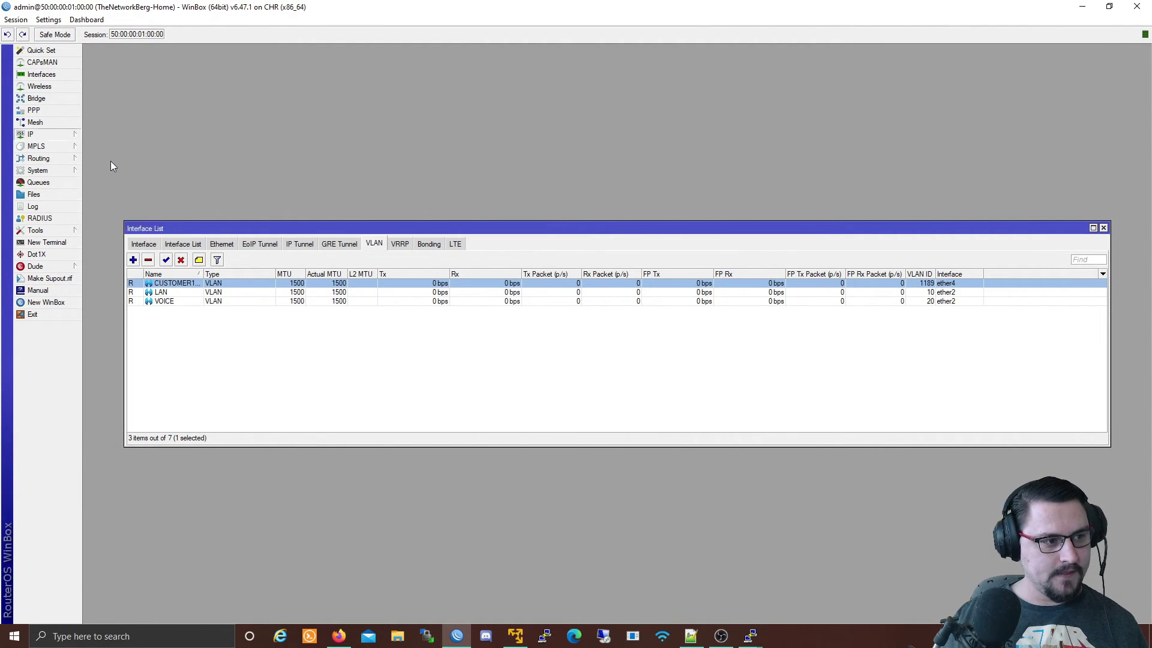
{"action": "left_click", "coordinate": [111, 159]}
{"action": "left_click", "coordinate": [527, 252]}
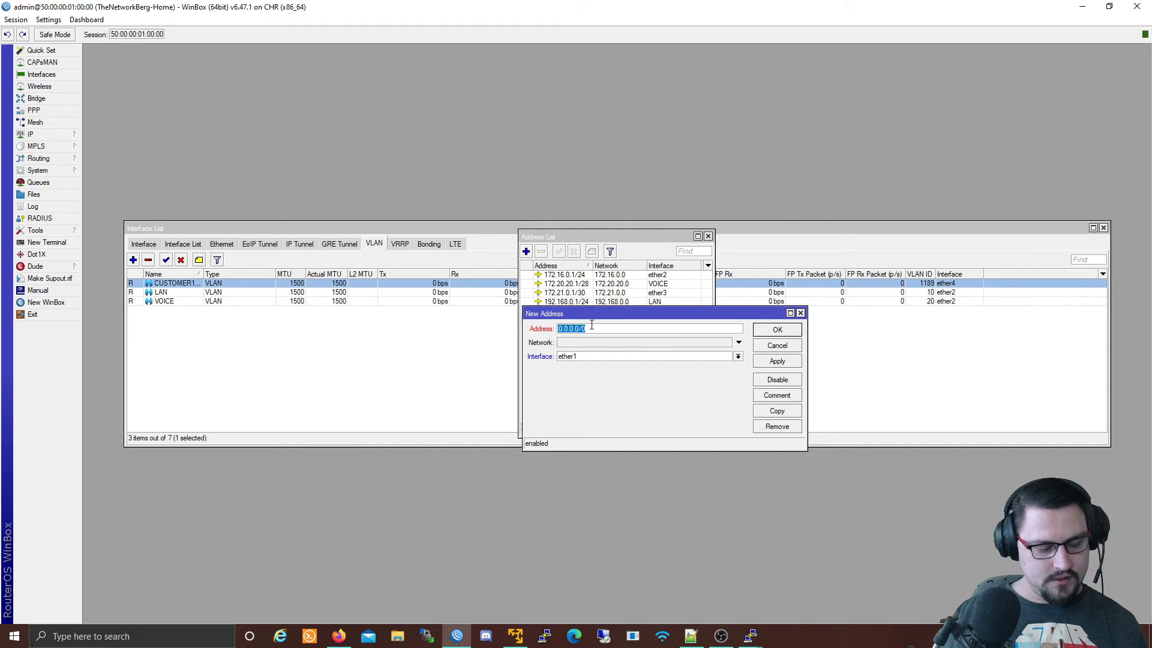
Enter address 10.10.44.1/30 on interface CUSTOMER1_LINK and apply it.
{"action": "type", "text": "CUSTOMER1_LINK"}
{"action": "key", "text": "BackSpace"}
{"action": "key", "text": "BackSpace"}
{"action": "key", "text": "BackSpace"}
{"action": "key", "text": "BackSpace"}
{"action": "key", "text": "BackSpace"}
{"action": "key", "text": "BackSpace"}
{"action": "key", "text": "BackSpace"}
{"action": "key", "text": "BackSpace"}
{"action": "key", "text": "BackSpace"}
{"action": "key", "text": "BackSpace"}
{"action": "key", "text": "BackSpace"}
{"action": "key", "text": "BackSpace"}
{"action": "key", "text": "BackSpace"}
{"action": "type", "text": "10.10.40"}
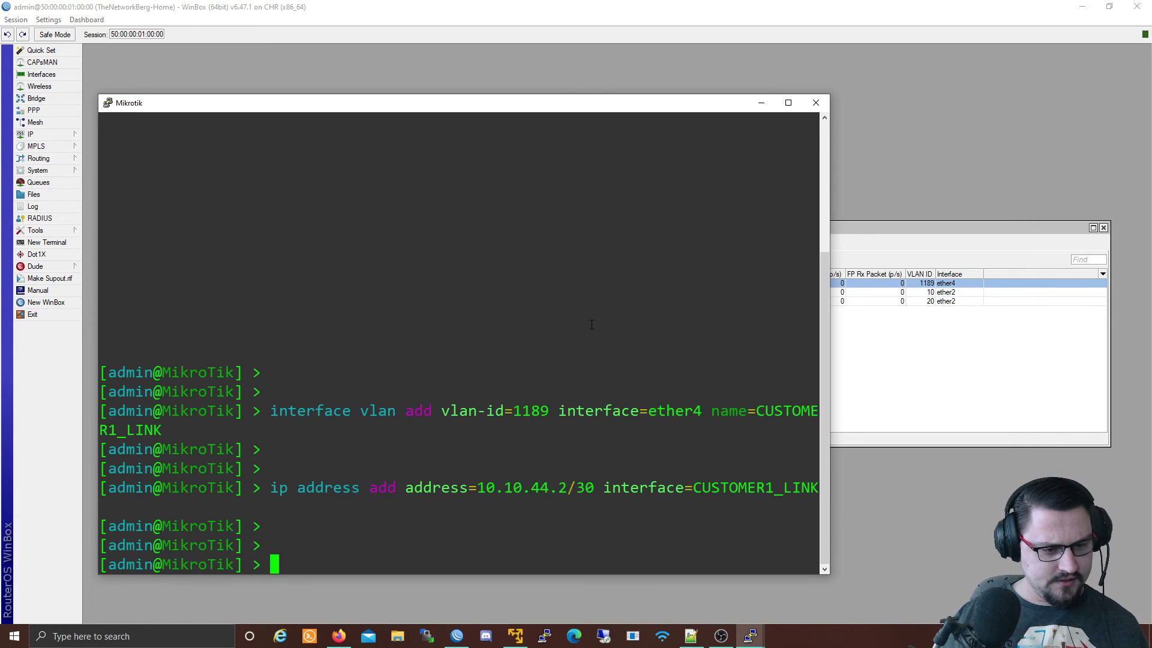
{"action": "key", "text": "ctrl+a"}
{"action": "type", "text": "10.10.44.1/29"}
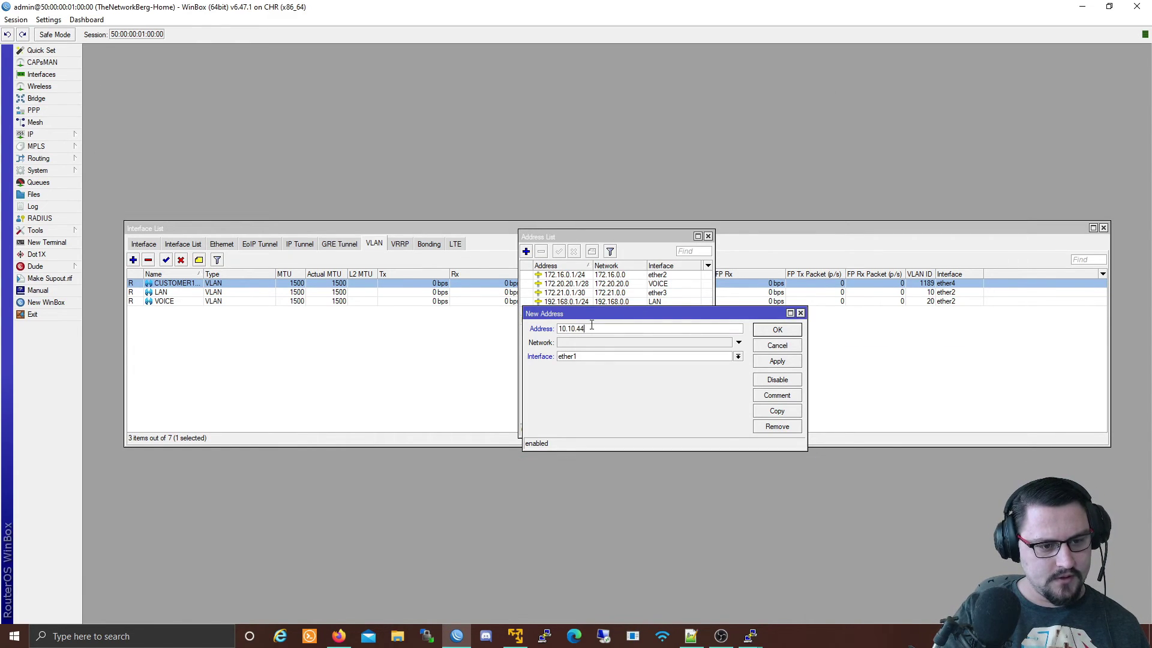
{"action": "key", "text": "BackSpace"}
{"action": "key", "text": "BackSpace"}
{"action": "type", "text": "30"}
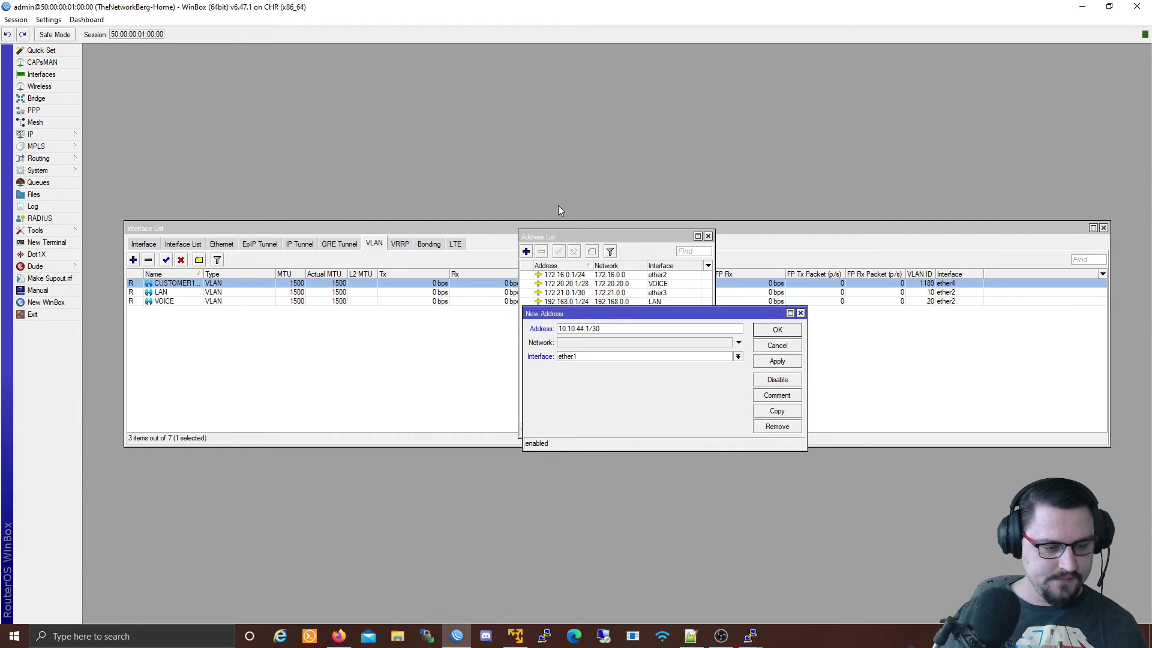
{"action": "left_click", "coordinate": [577, 358]}
{"action": "left_click", "coordinate": [585, 366]}
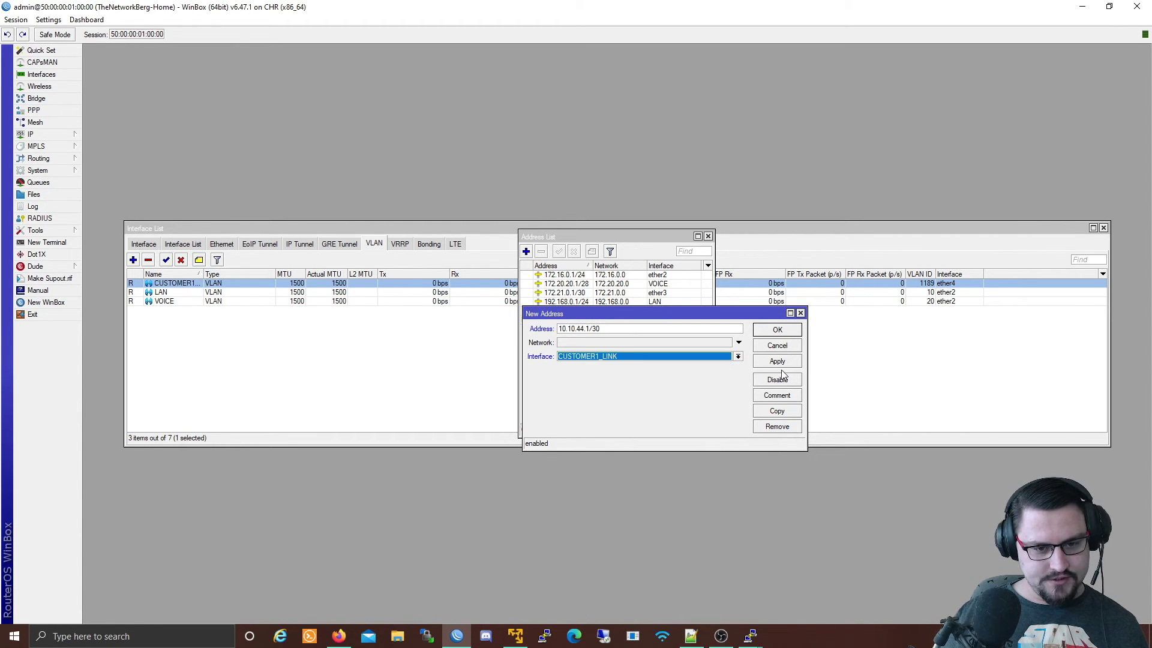
{"action": "left_click", "coordinate": [778, 362]}
{"action": "left_click", "coordinate": [777, 334]}
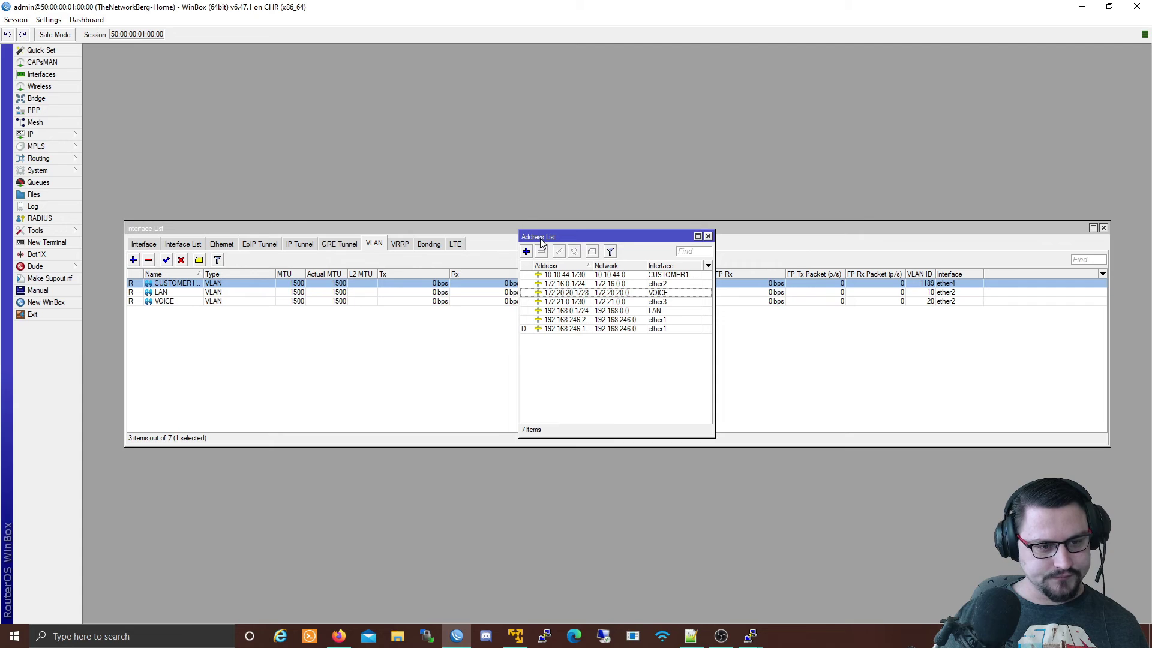
{"action": "left_click", "coordinate": [30, 133]}
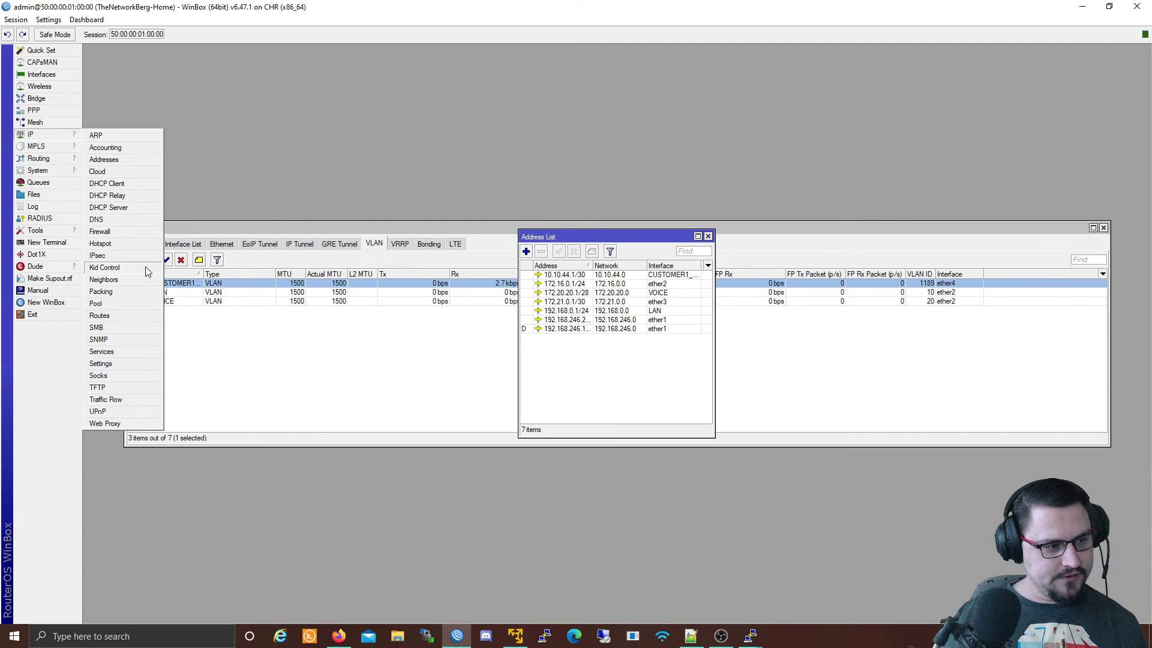
{"action": "left_click", "coordinate": [120, 277]}
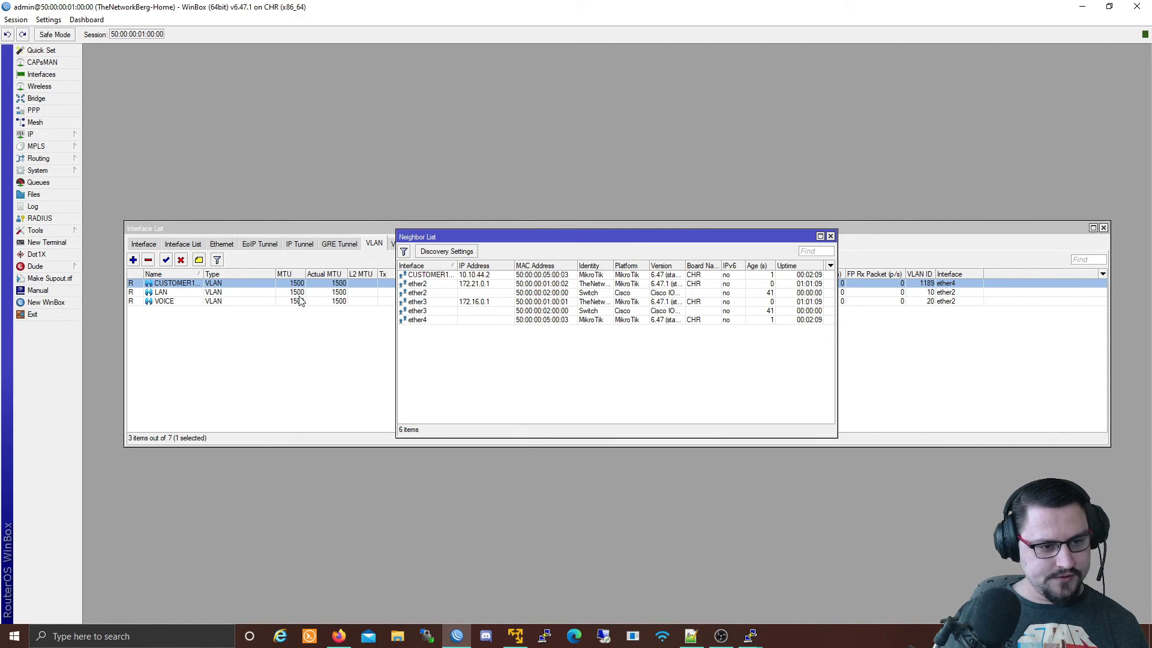
{"action": "left_click", "coordinate": [457, 284]}
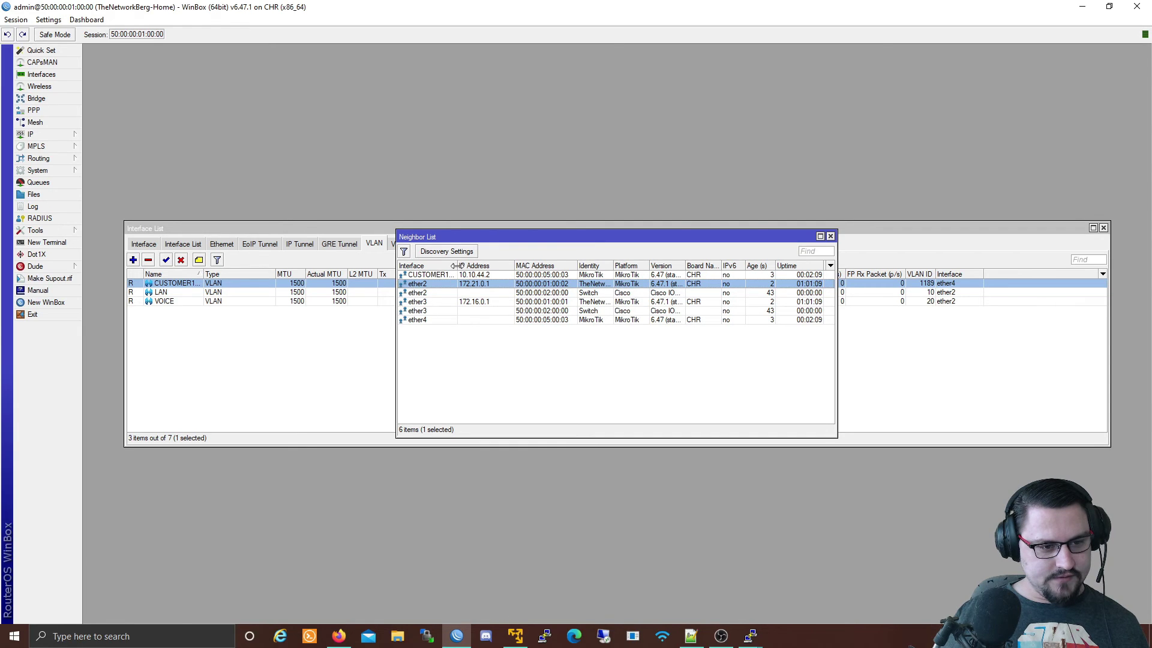
{"action": "left_click_drag", "start_coordinate": [458, 266], "coordinate": [486, 265]}
{"action": "left_click", "coordinate": [471, 275]}
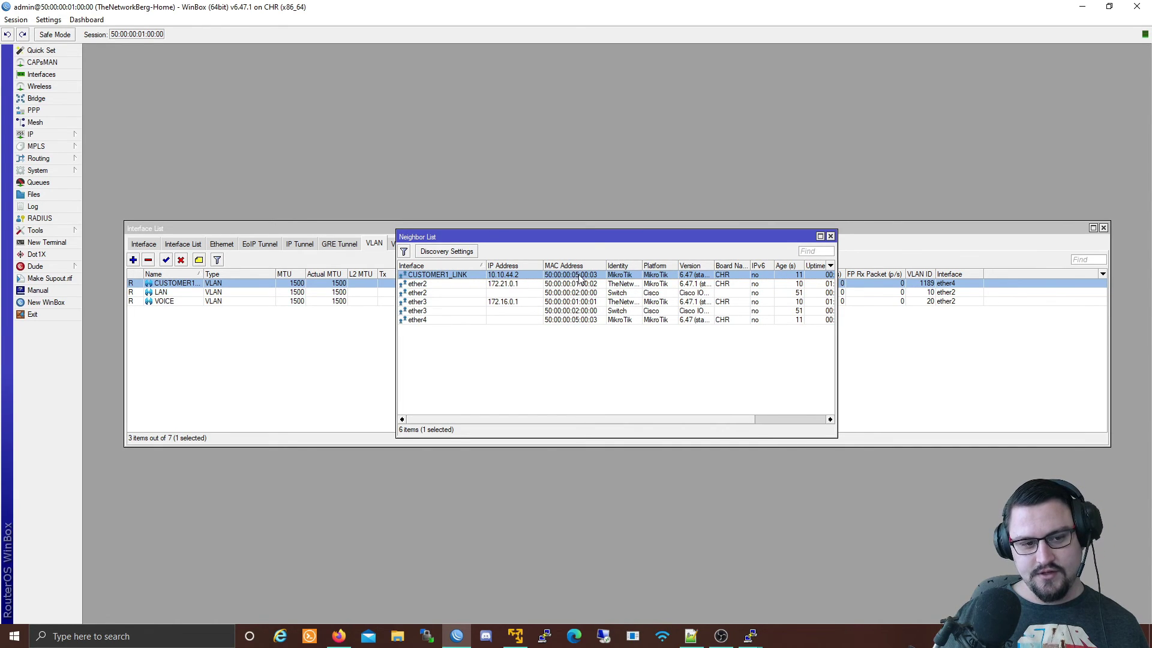
{"action": "left_click_drag", "start_coordinate": [630, 420], "coordinate": [701, 420]}
{"action": "left_click", "coordinate": [831, 237]}
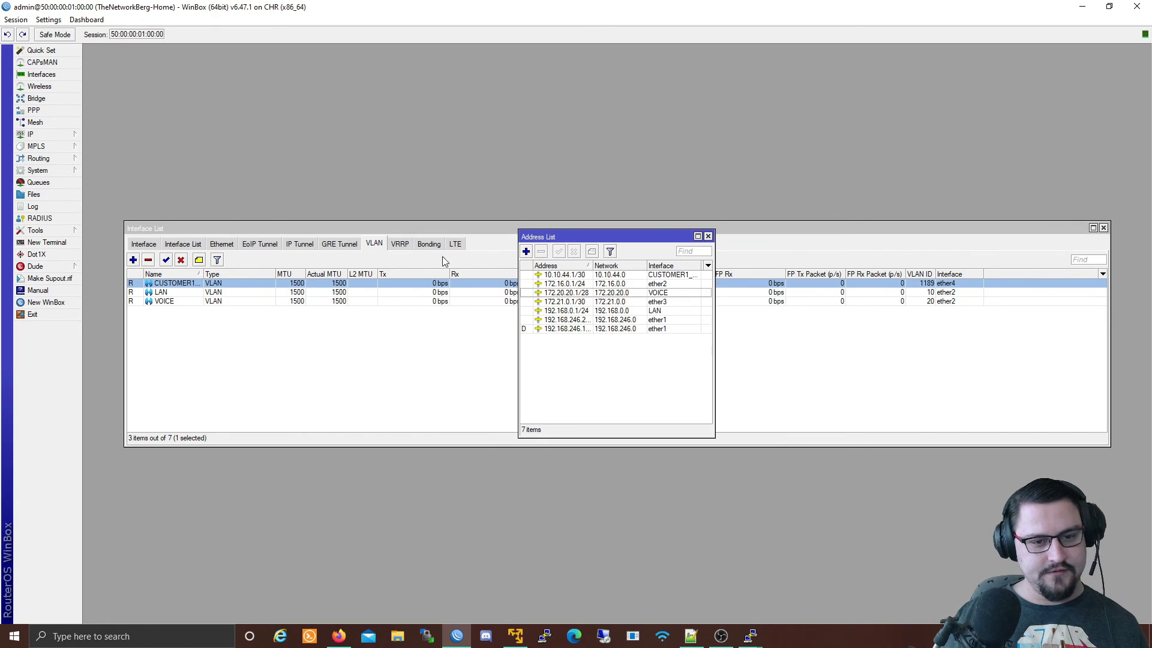
{"action": "left_click", "coordinate": [59, 137]}
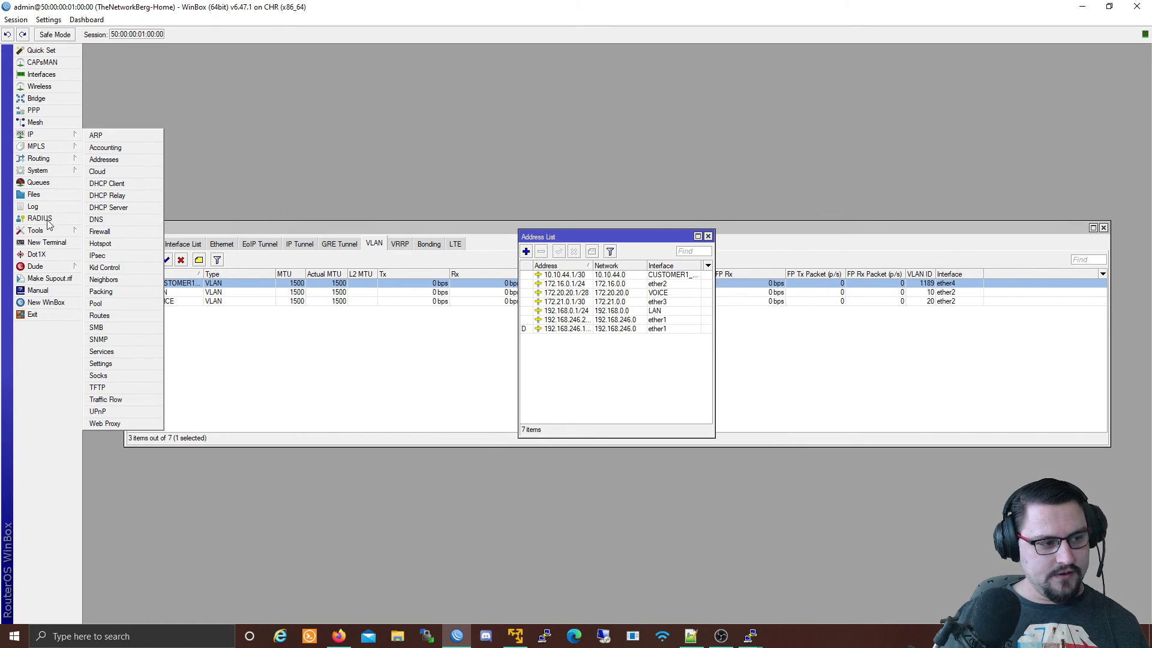
Ping 10.10.44.2 from a new WinBox terminal and stop after four replies.
{"action": "left_click", "coordinate": [47, 242]}
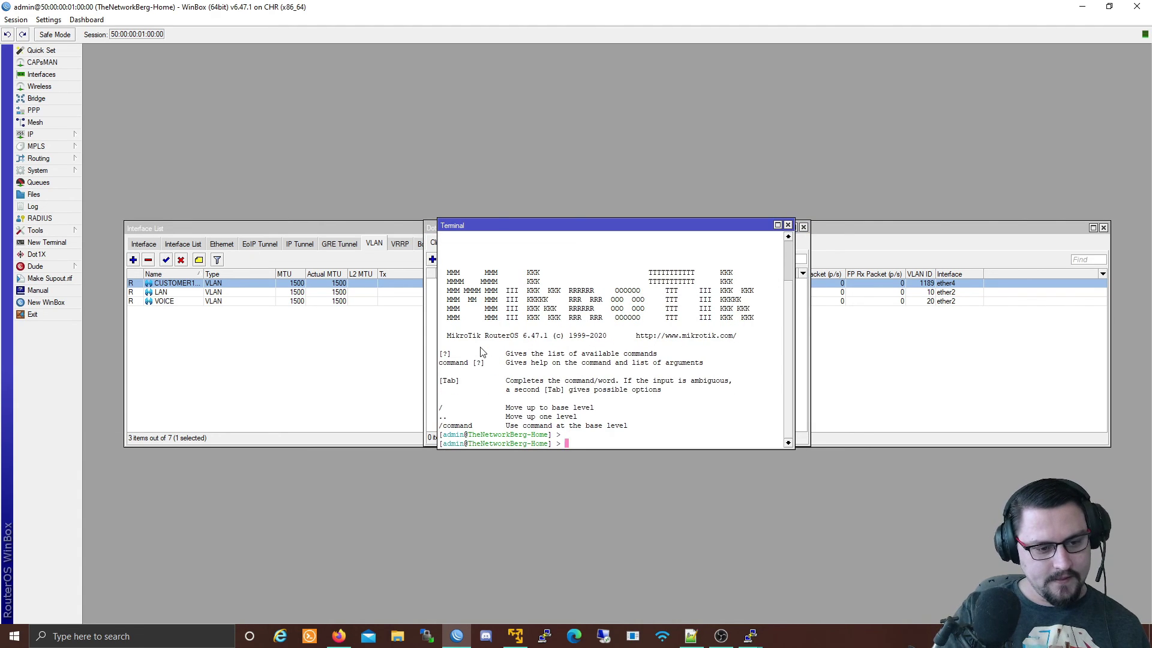
{"action": "type", "text": "ping 10.10"}
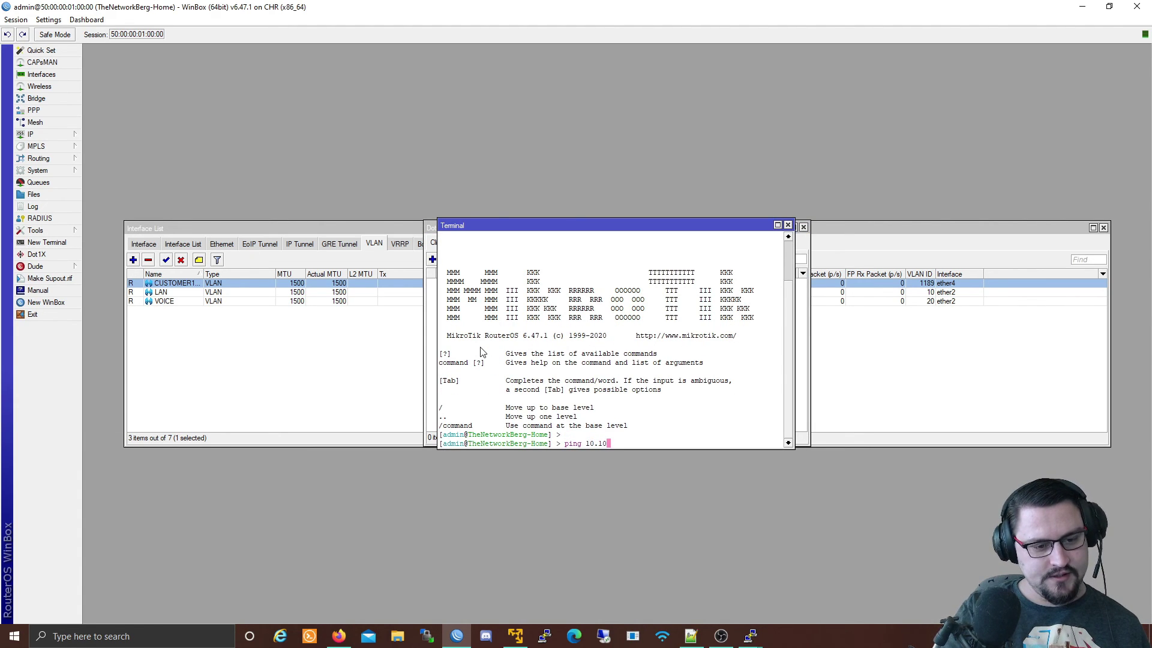
{"action": "type", "text": ".44.2"}
{"action": "key", "text": "Return"}
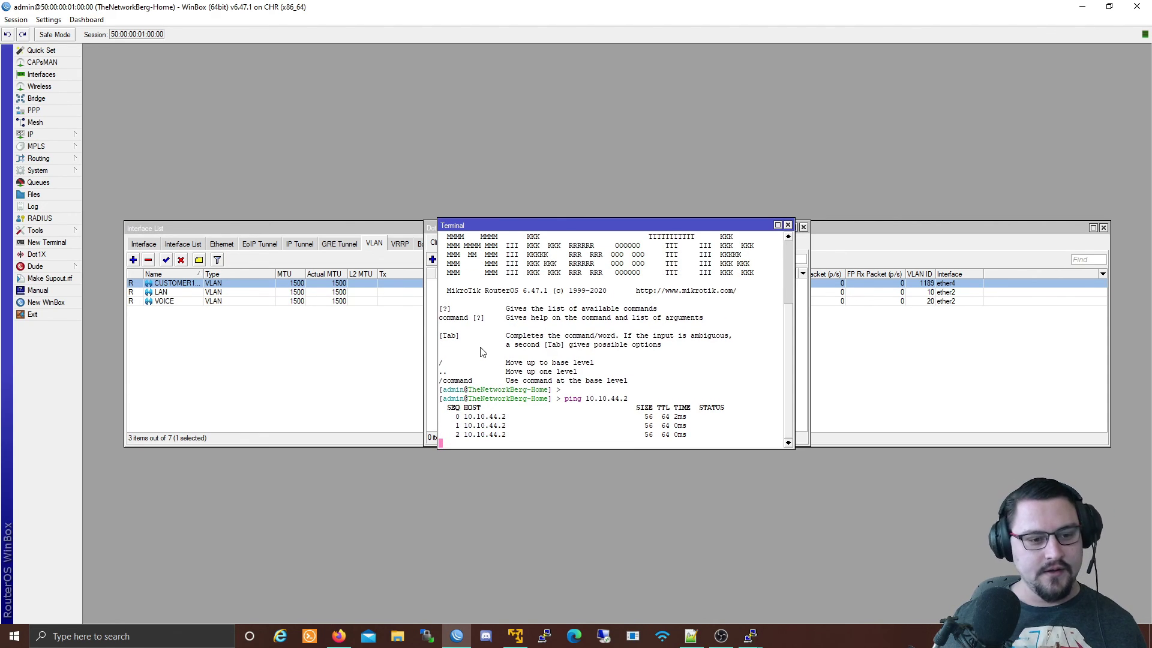
{"action": "key", "text": "ctrl+c"}
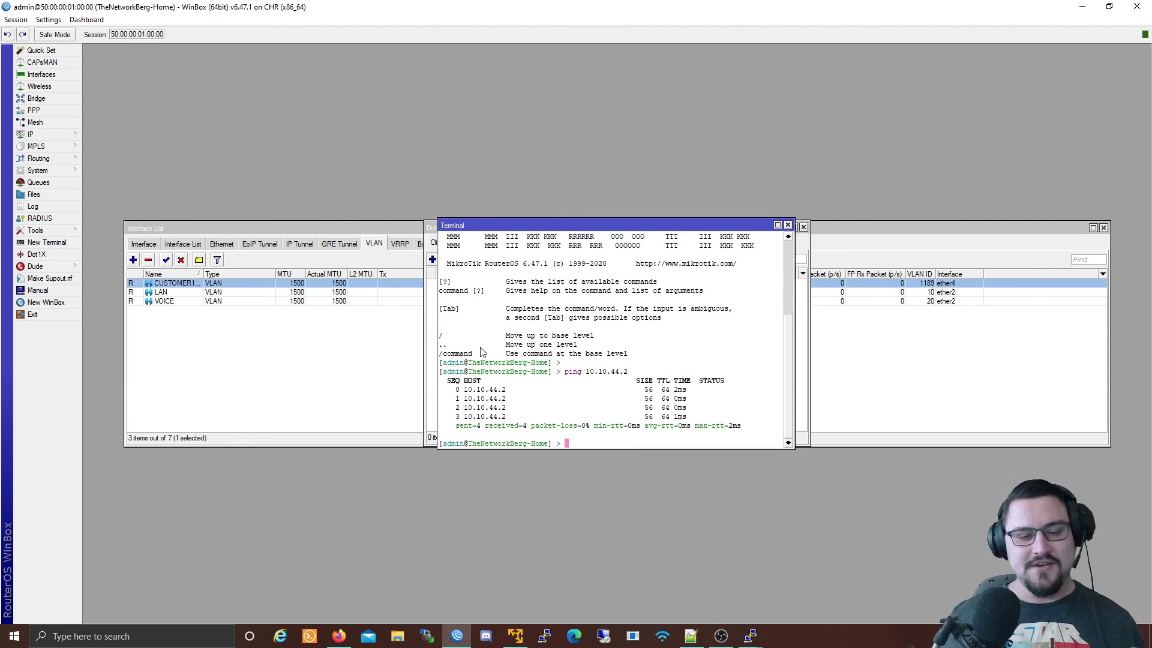